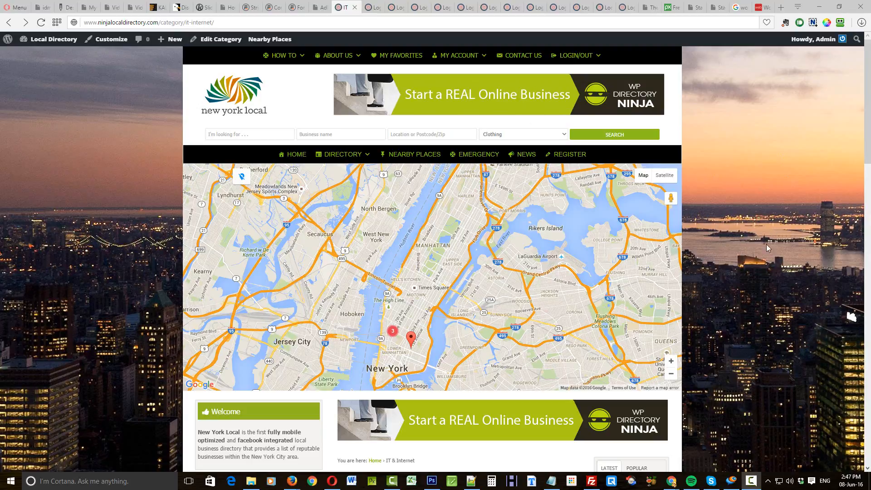
scroll(774, 257, "down", 2)
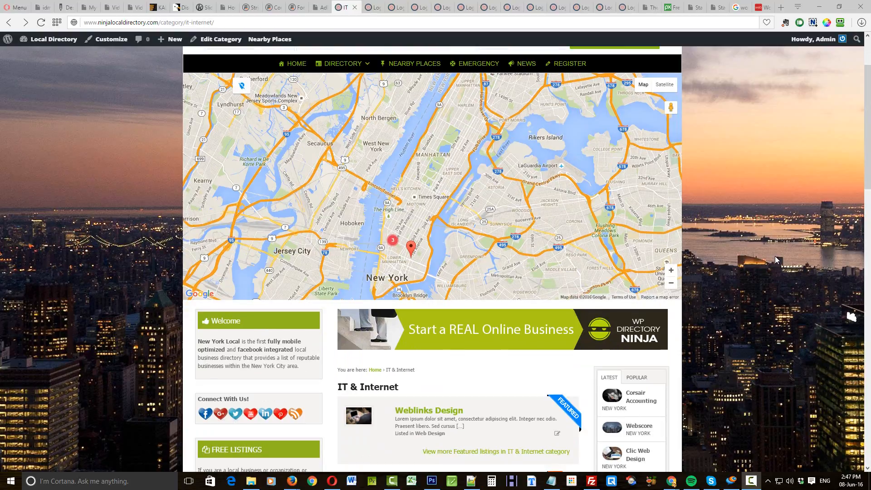
scroll(777, 263, "down", 1)
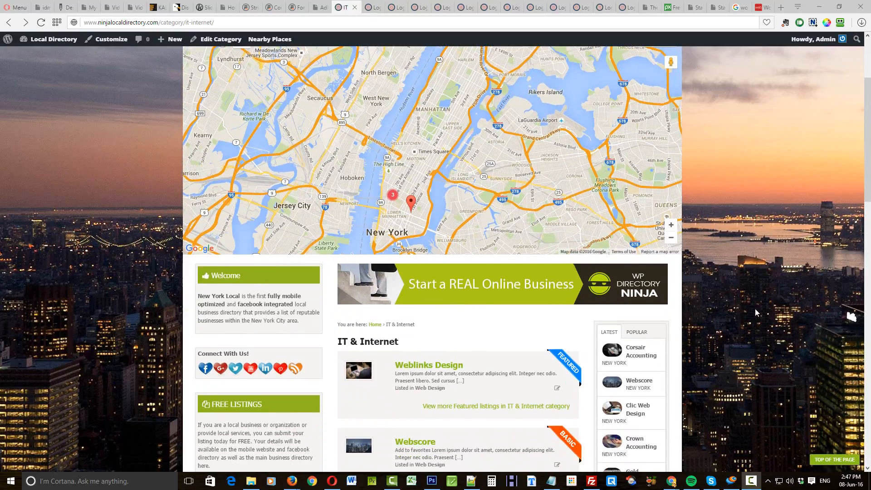
scroll(733, 266, "up", 3)
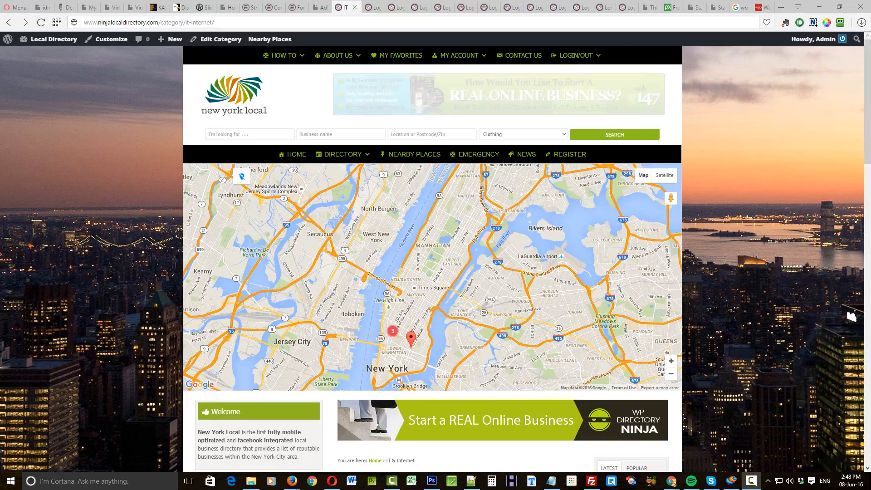
- Switch to the site's AdRotate admin page and start a new advert from the ad management list
left_click(322, 7)
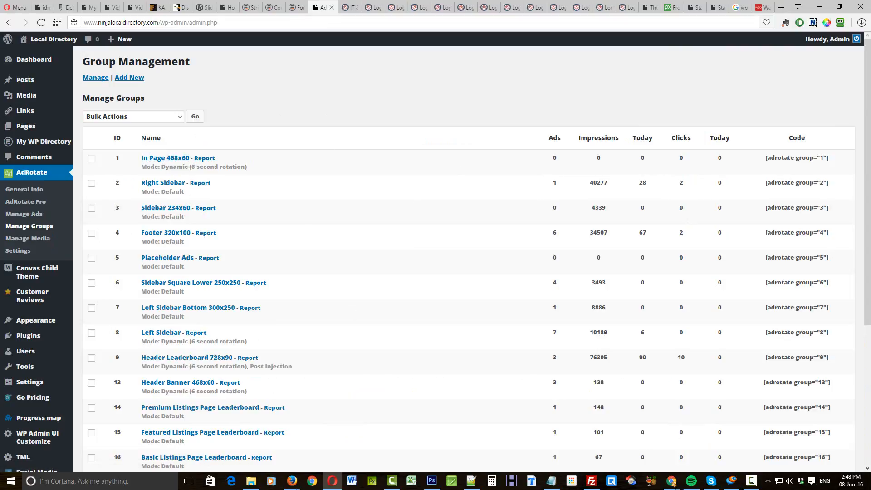
key("F10")
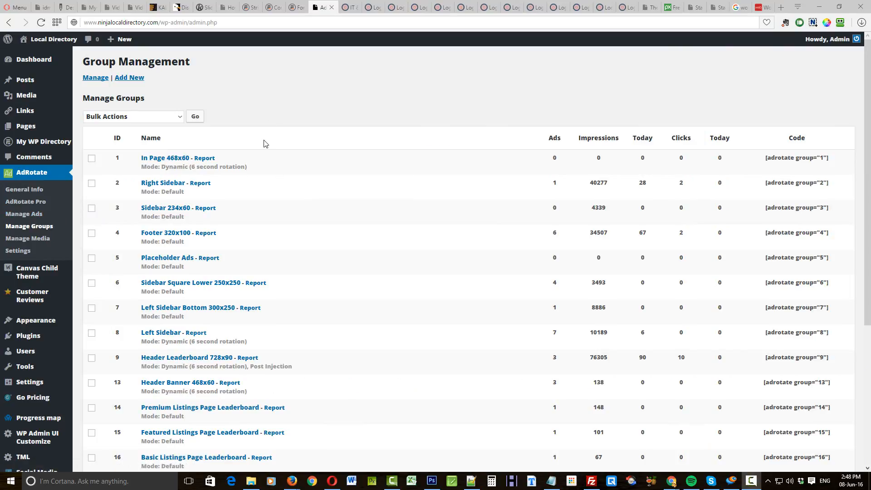
left_click(11, 215)
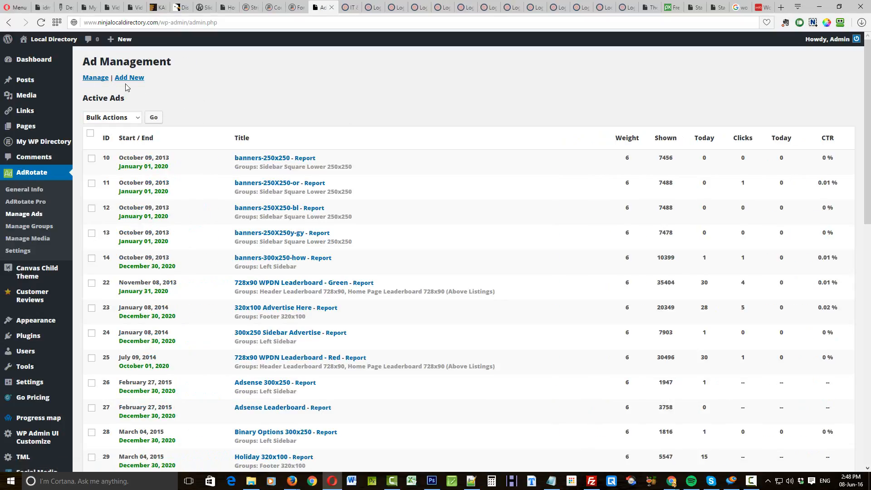
left_click(129, 78)
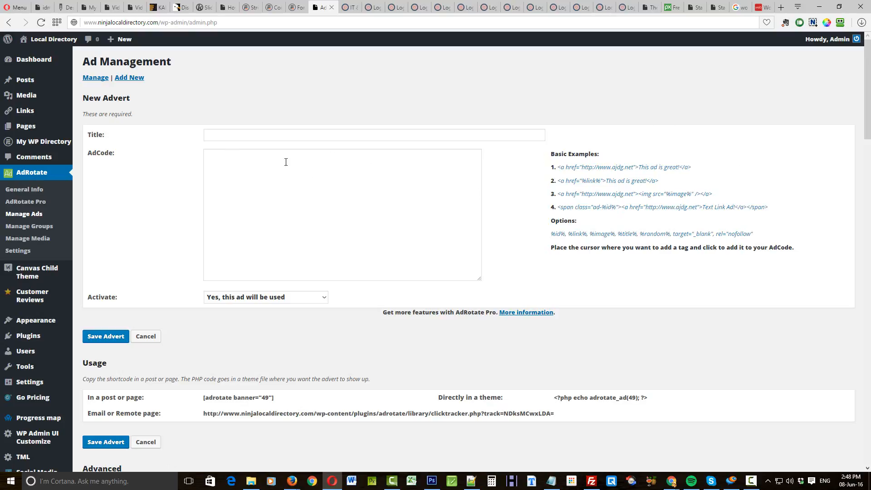
- Title the advert "Bank Leaderboard 728x90" and enter the AdCode <a href="%link%" target="_blank"><img src="%image%" /></a>
left_click(227, 134)
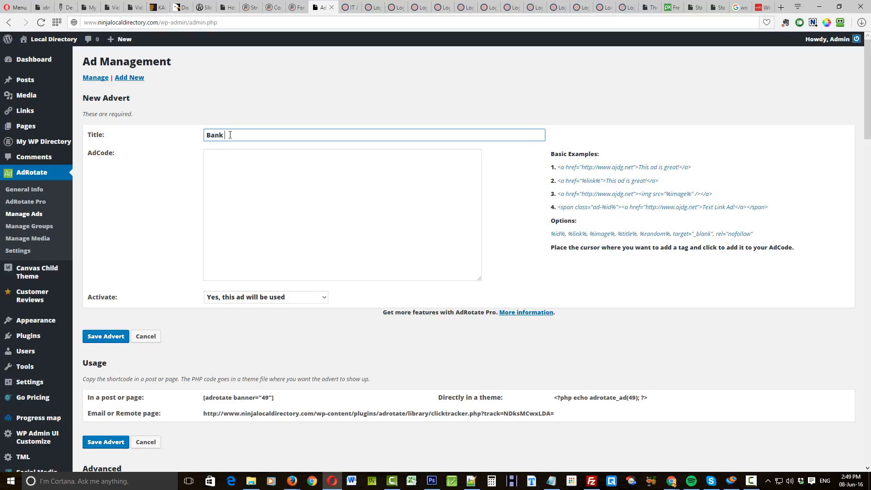
type("Bank Leaderboard 728x90")
key("F9")
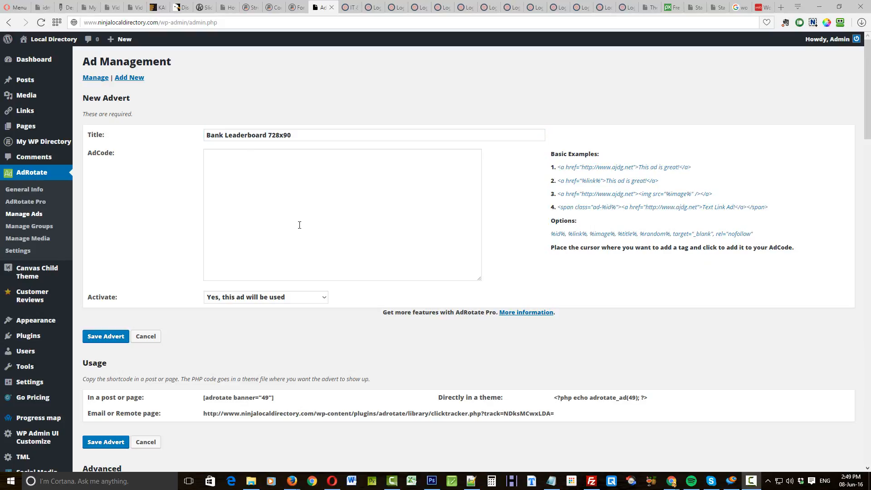
left_click(257, 194)
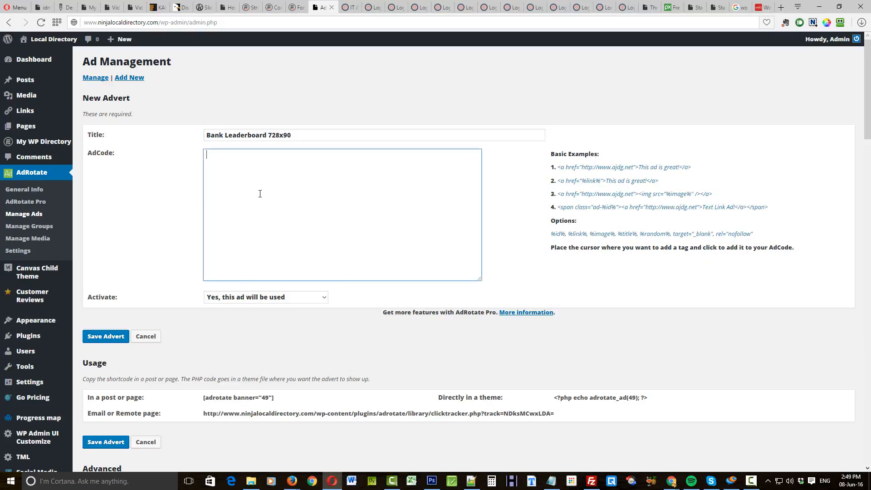
type("<a href=\"%link%\" target=\"_blank\"><img src=\"%image%\" /></a>")
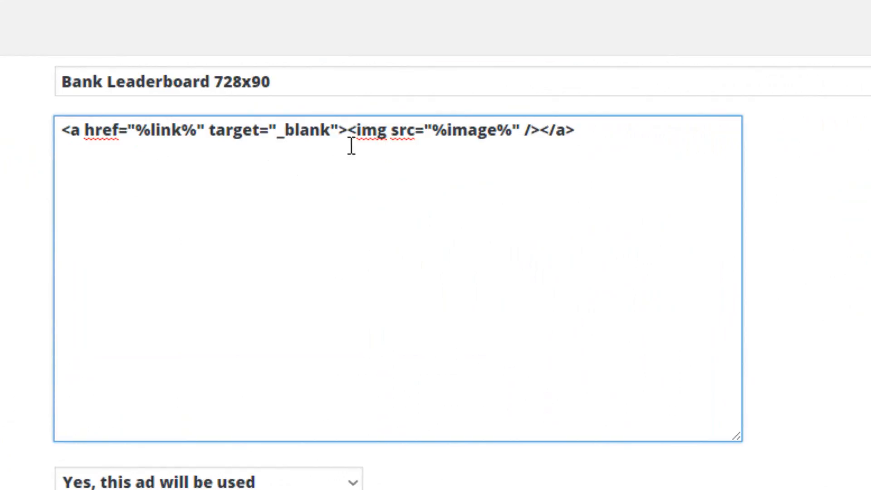
- Examine the image tag, the opening and closing link tags, and the whole snippet in the AdCode
left_click_drag(352, 130, 539, 134)
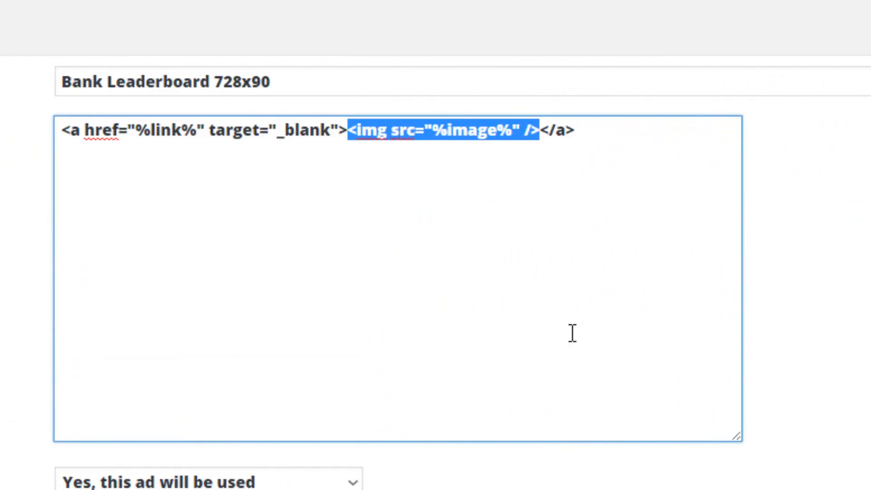
left_click_drag(61, 130, 347, 131)
left_click_drag(538, 131, 579, 131)
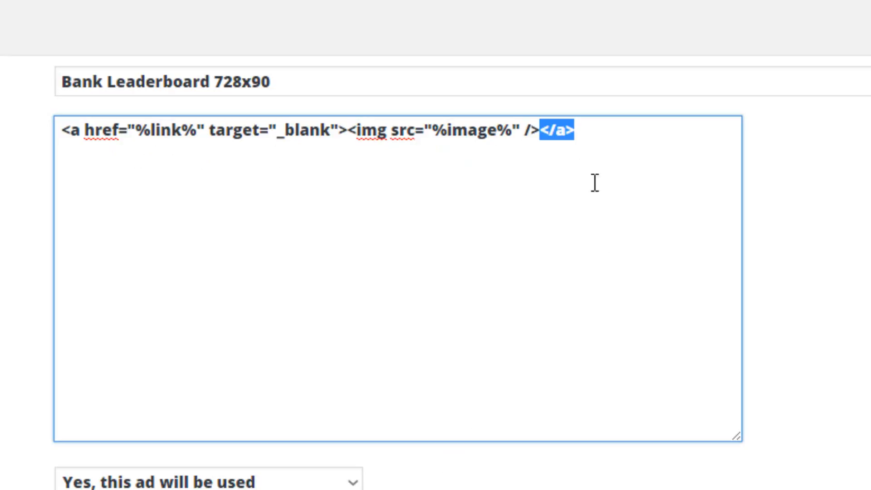
left_click(613, 136)
left_click_drag(611, 136, 15, 127)
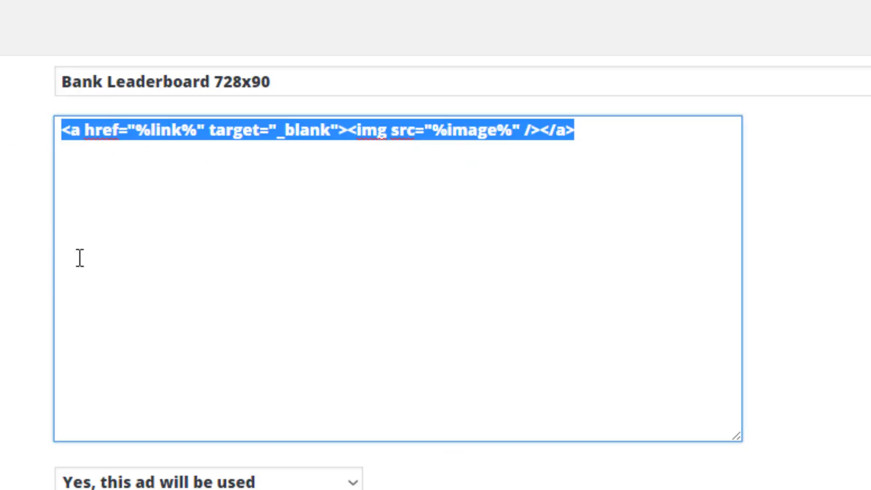
left_click(136, 253)
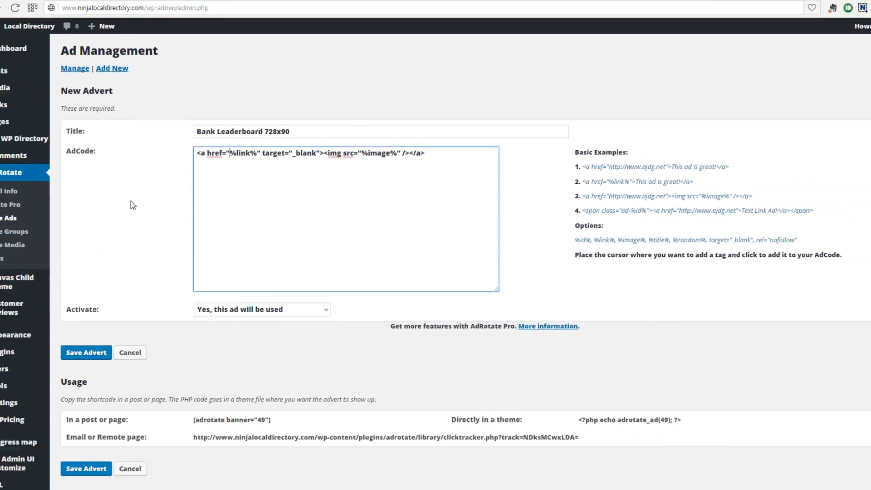
scroll(134, 214, "down", 1)
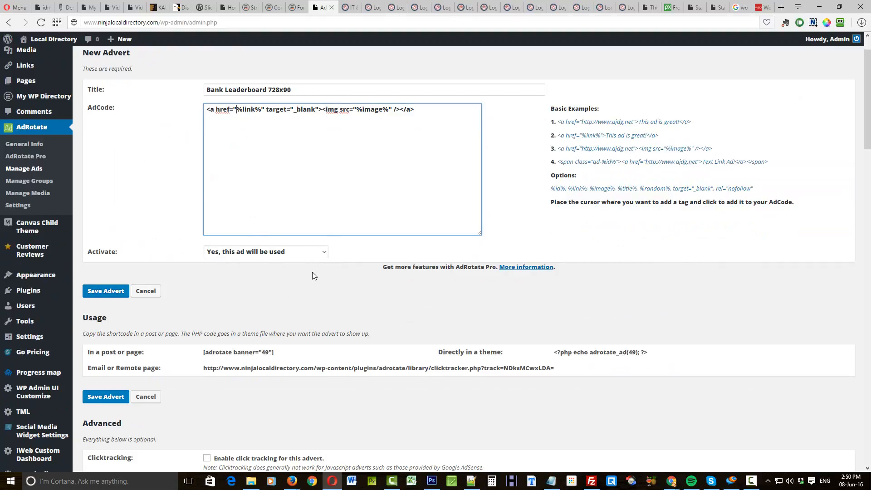
scroll(311, 272, "down", 3)
scroll(329, 244, "down", 2)
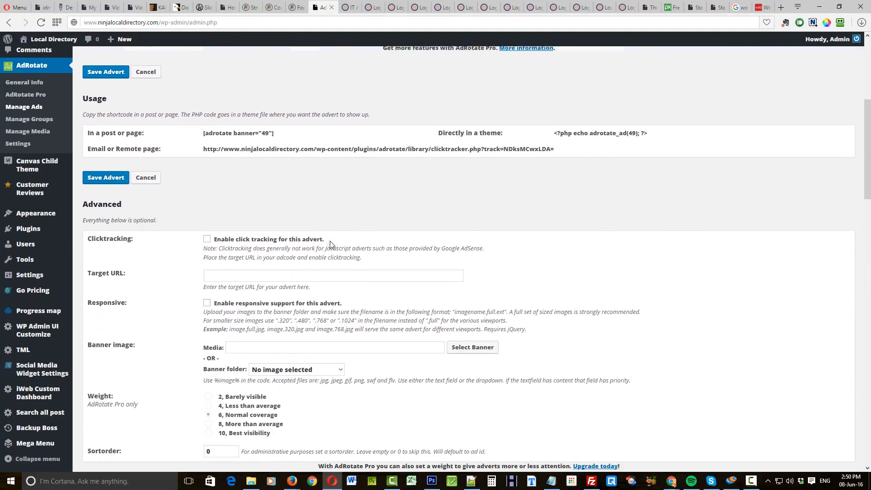
scroll(181, 226, "down", 2)
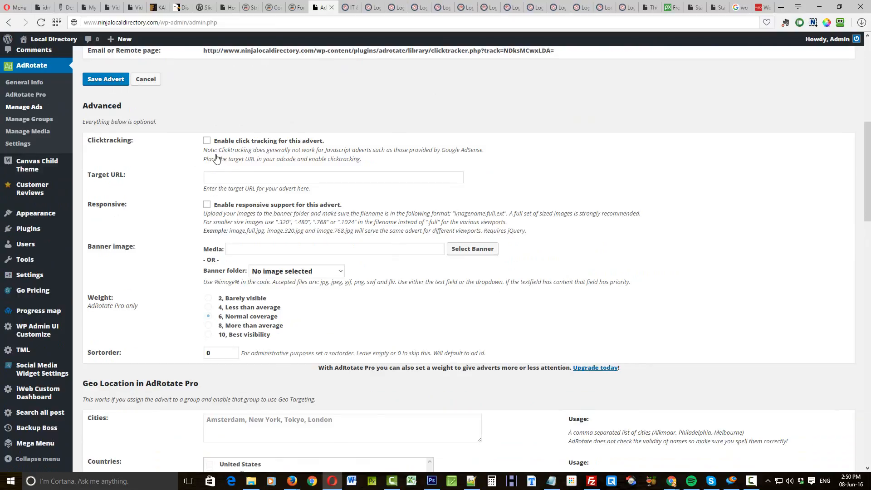
left_click(206, 140)
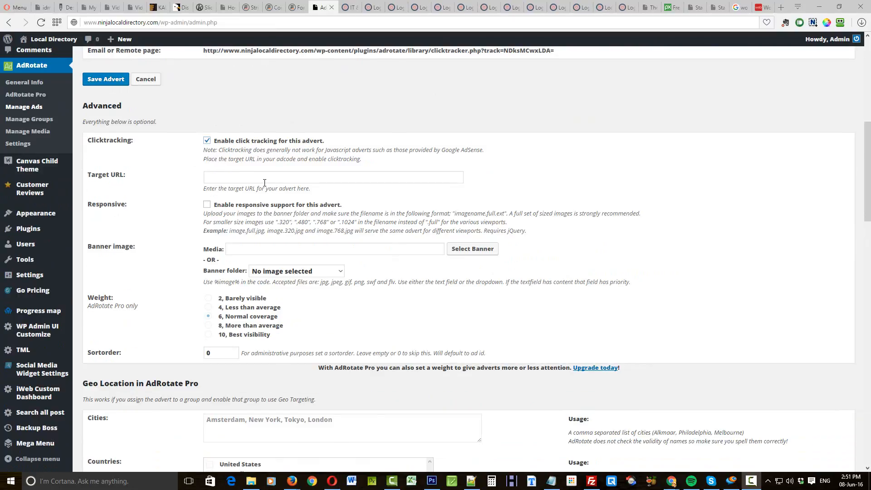
left_click(321, 177)
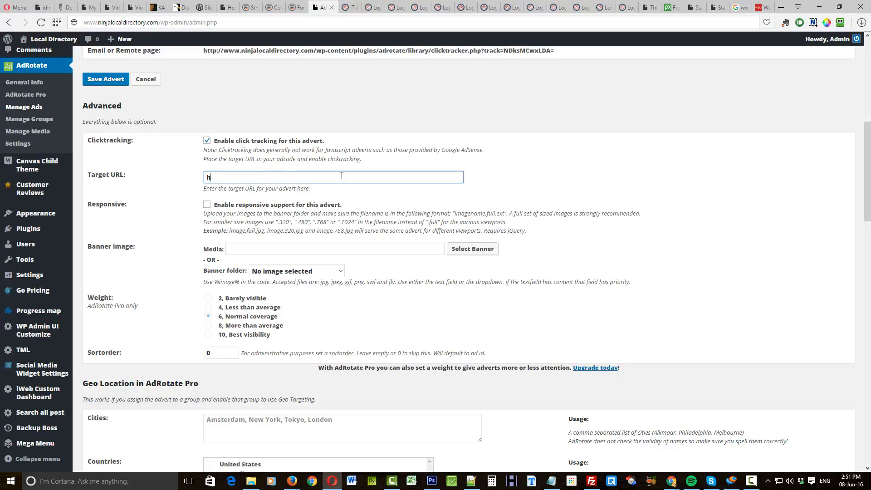
type("https")
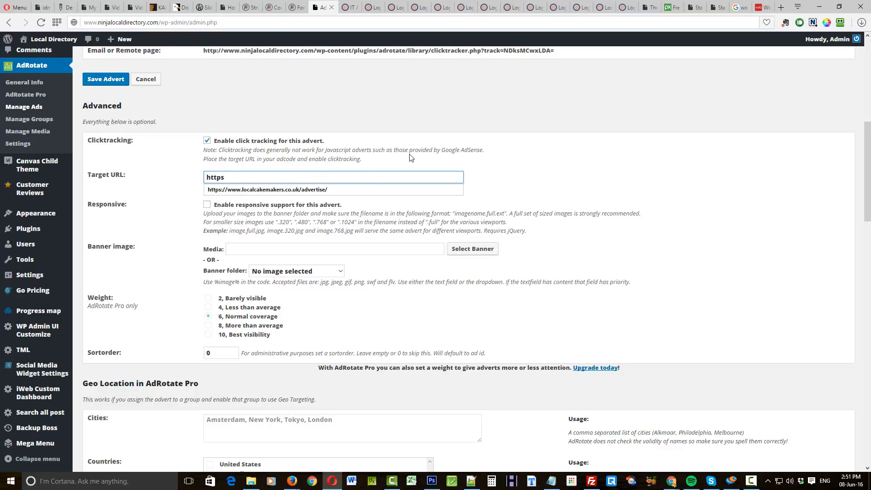
type("://go")
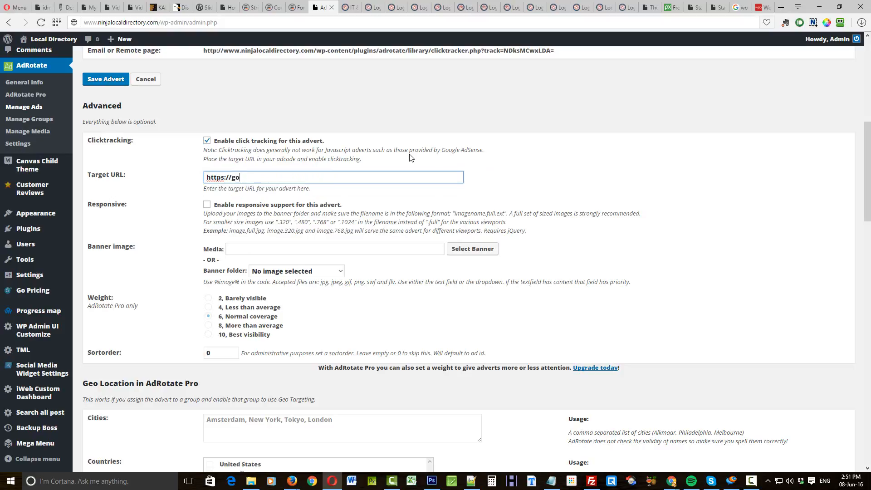
type("ogle.com")
left_click(233, 177)
type("www.")
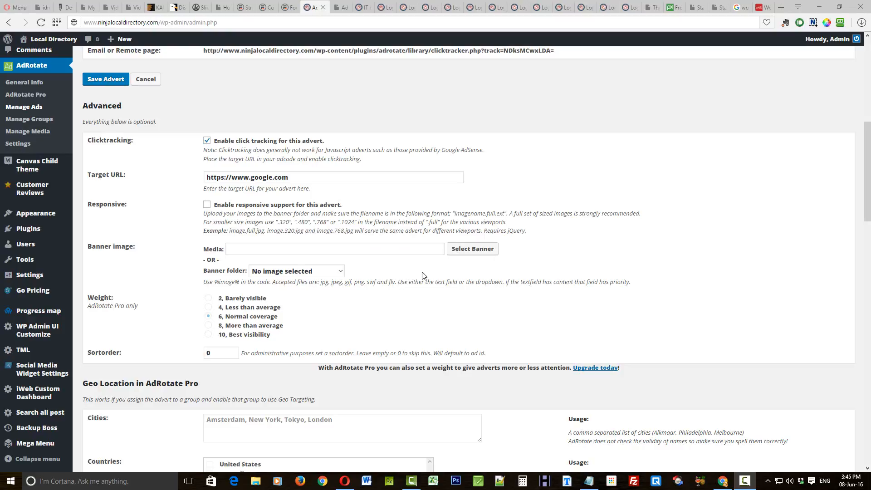
- Choose the Lloyds Bank leaderboard lloydsleaderboard_728x90px.jpg from the media library as the advert's banner image
left_click(473, 250)
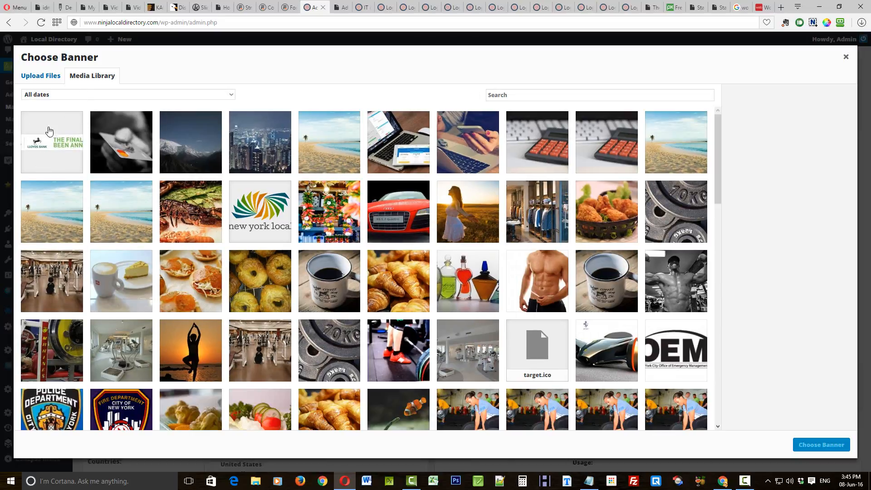
left_click(43, 79)
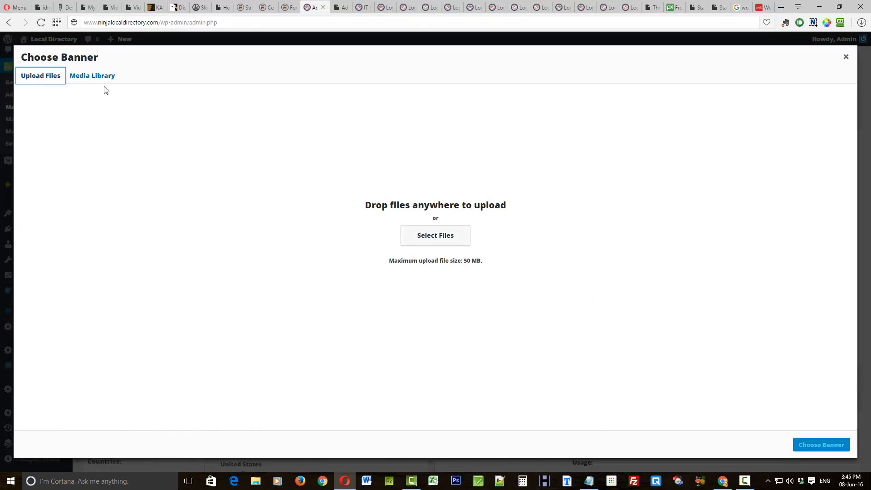
left_click(86, 78)
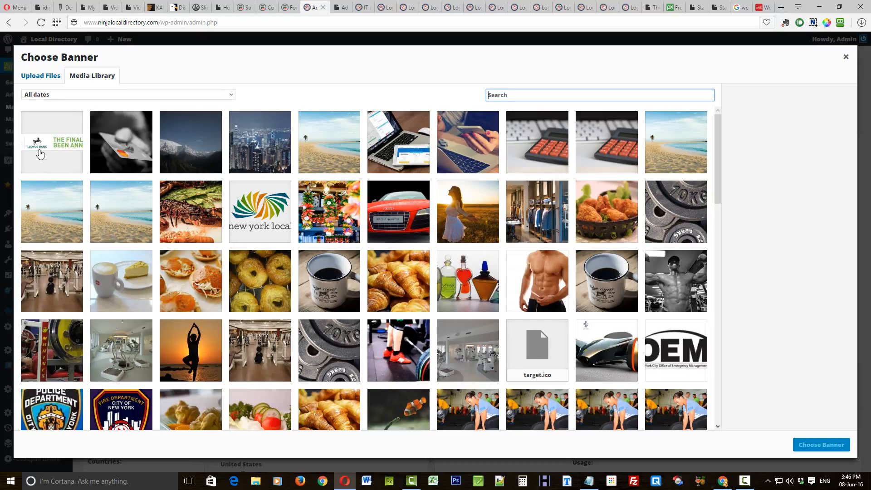
left_click(43, 145)
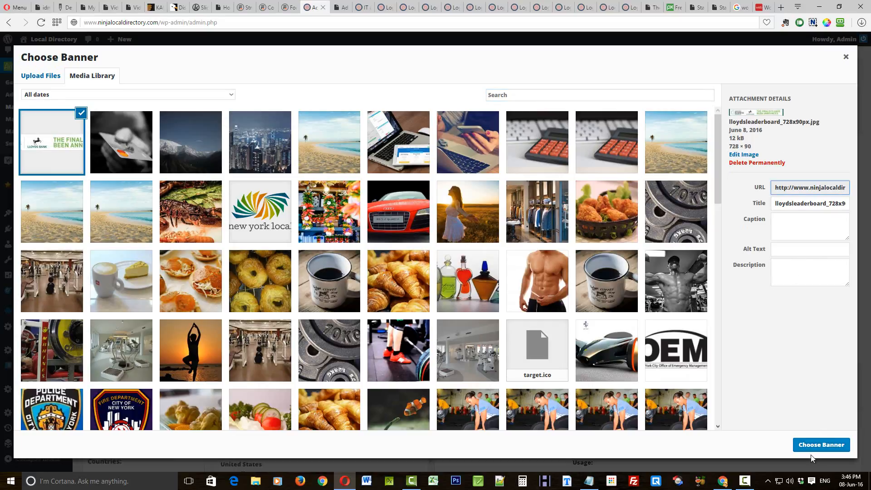
left_click(822, 446)
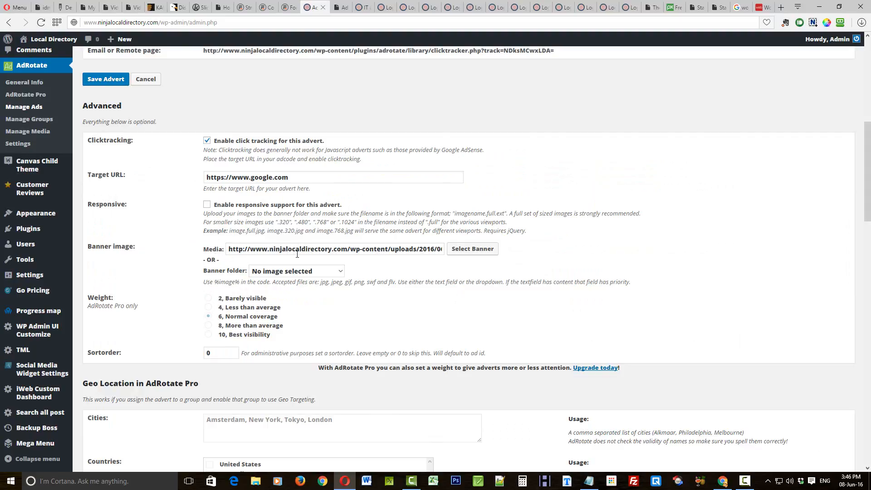
- Set the day of the advert's schedule start date to 08
scroll(442, 268, "down", 3)
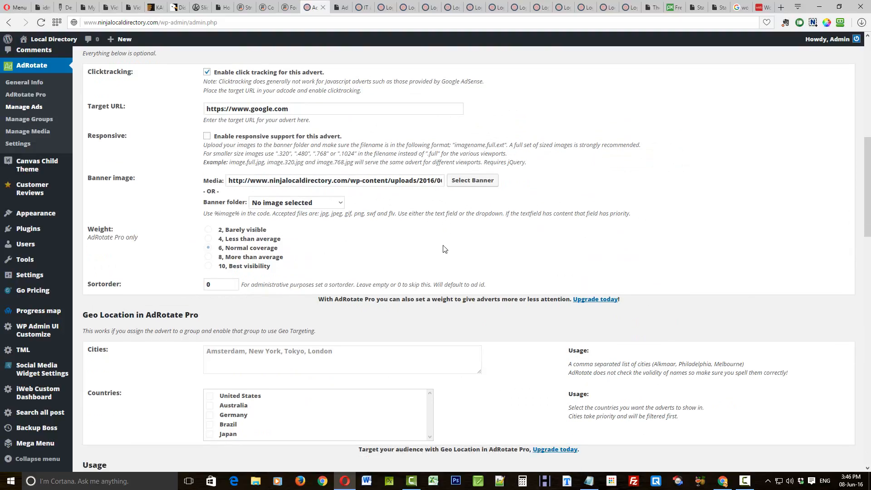
scroll(403, 197, "down", 2)
scroll(454, 193, "down", 1)
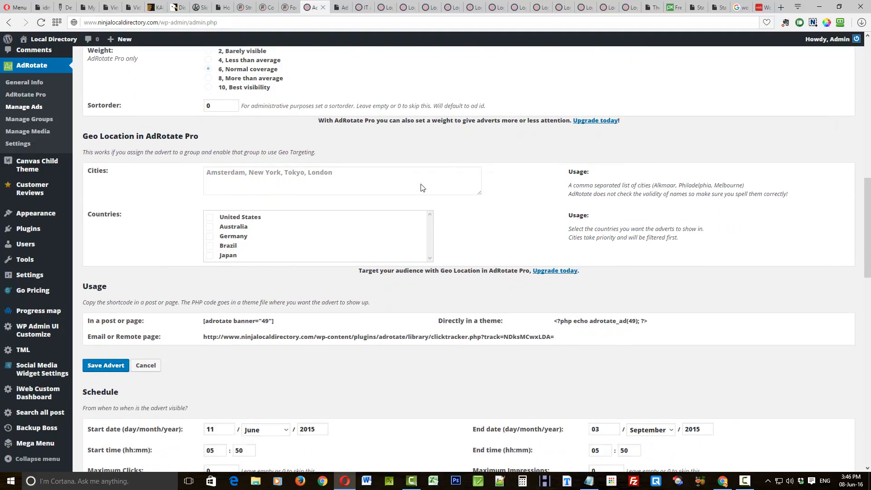
scroll(490, 190, "down", 2)
scroll(467, 181, "up", 3)
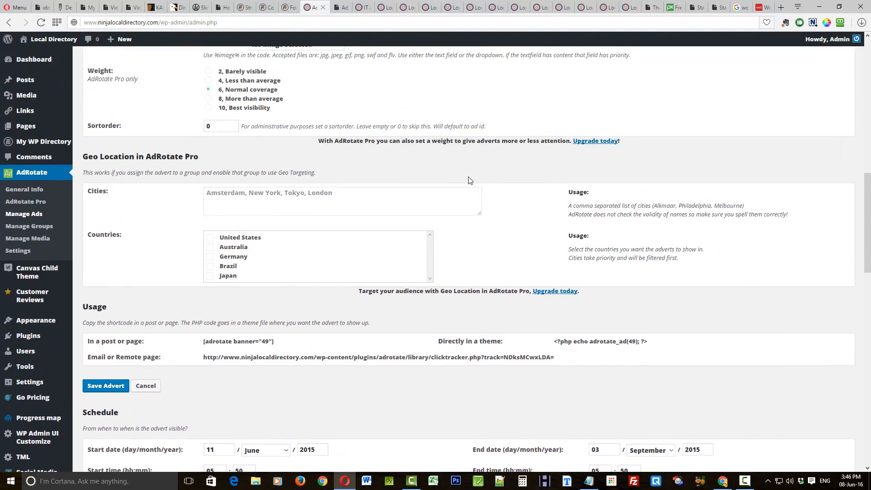
scroll(206, 222, "down", 3)
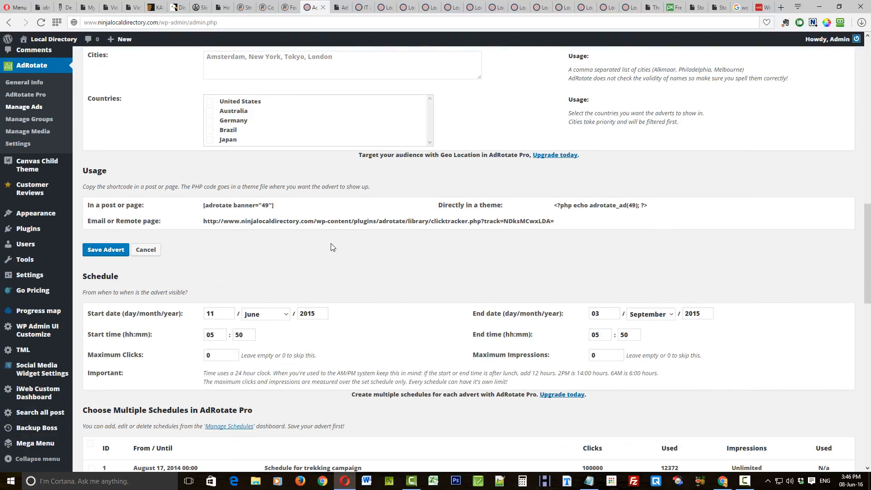
scroll(257, 254, "down", 2)
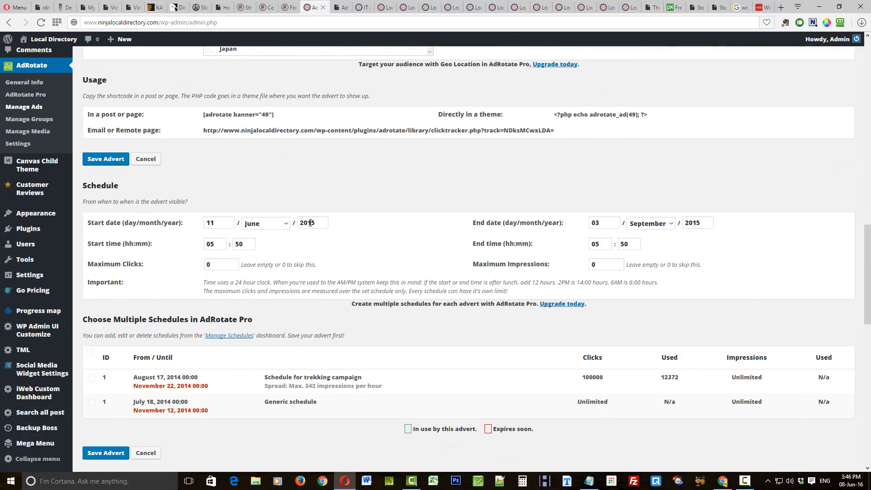
left_click_drag(309, 221, 348, 222)
left_click_drag(216, 222, 187, 229)
type("08")
- Set the advert's schedule end date to the month of December and the year 2020
left_click_drag(701, 223, 689, 225)
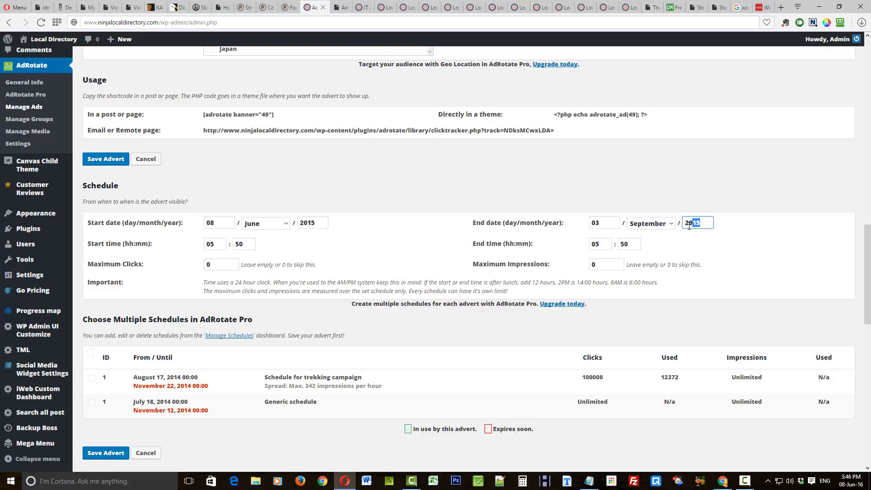
type("20")
left_click(673, 223)
left_click(652, 336)
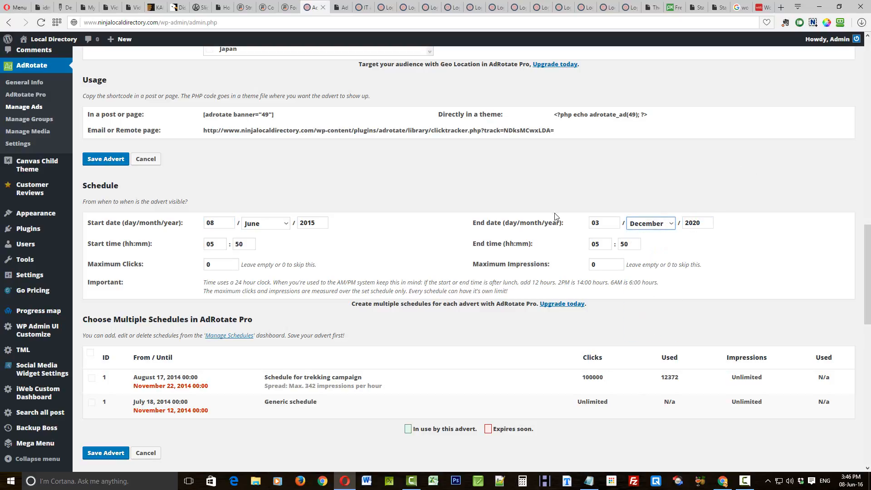
- Set the day of the advert's schedule end date to 31 and its end time to 00:00
double_click(603, 221)
type("31")
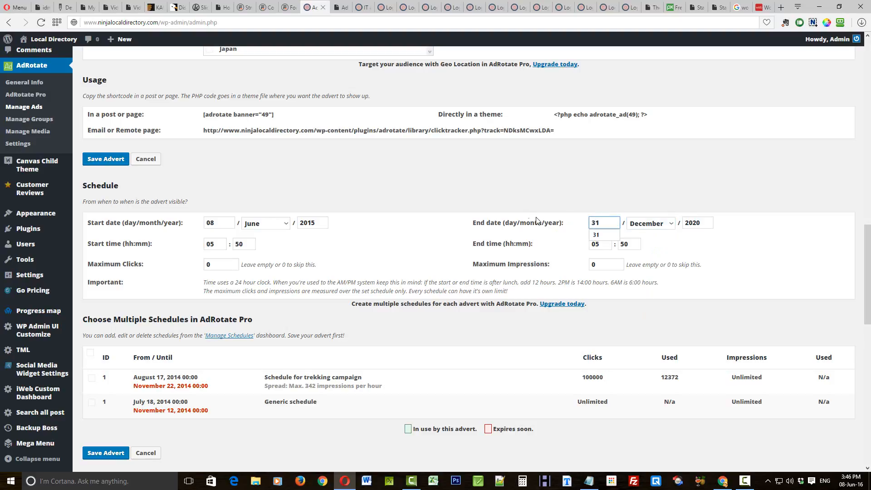
left_click(568, 184)
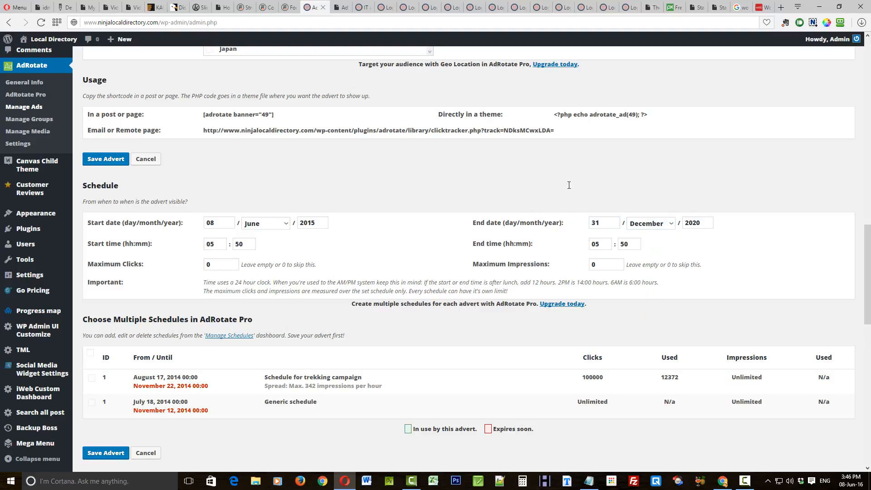
double_click(602, 240)
type("00")
double_click(637, 245)
type("00")
left_click(545, 188)
- Save the new advert and locate Bank Leaderboard 728x90 in the list of active ads
scroll(392, 182, "down", 4)
scroll(379, 171, "down", 1)
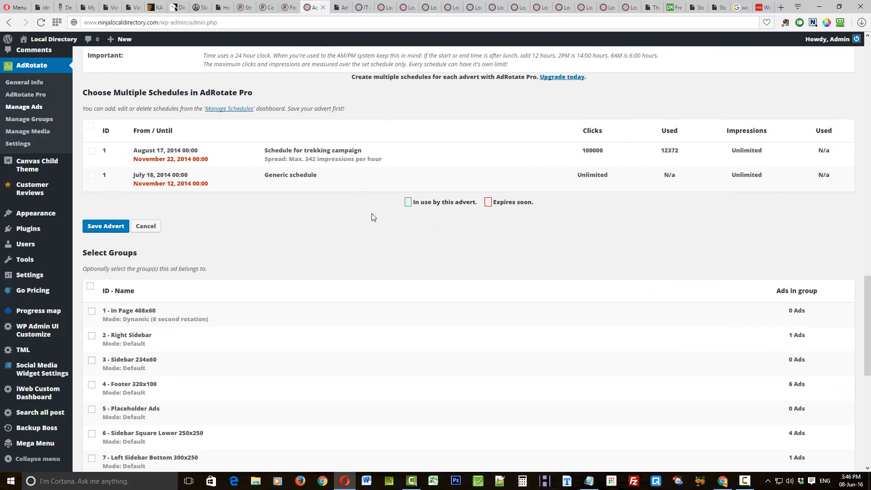
left_click(100, 228)
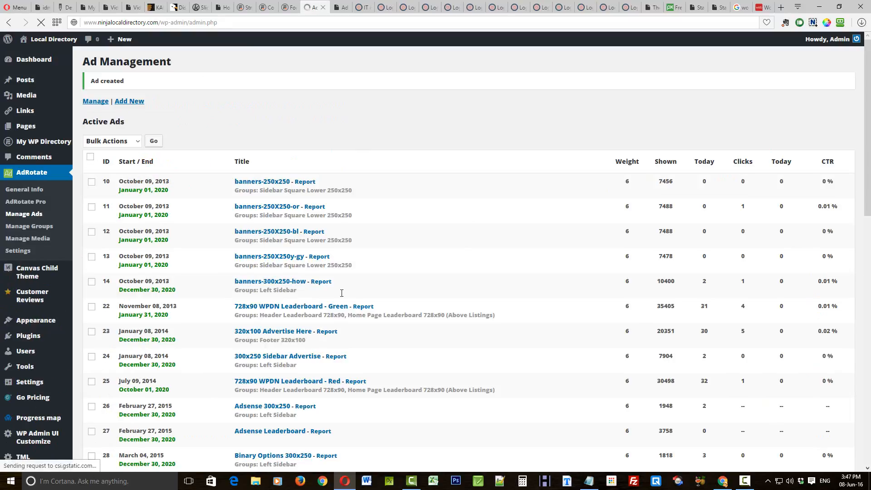
scroll(377, 154, "down", 10)
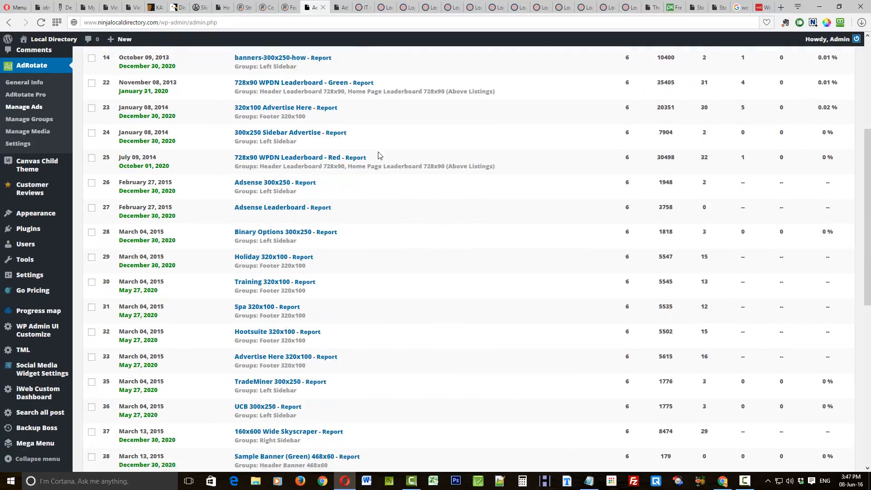
scroll(328, 196, "down", 4)
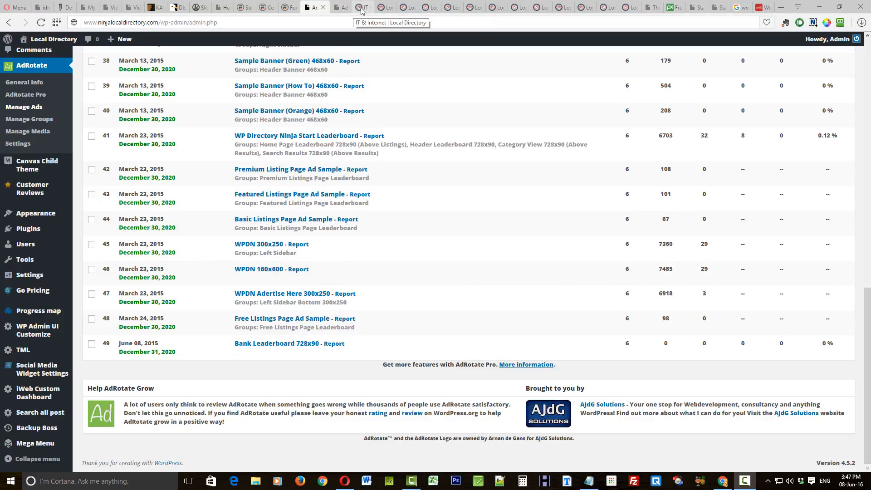
- Review the AdRotate groups and compare the Header Leaderboard 728x90 group with the header banner on the live IT & Internet page
left_click(28, 120)
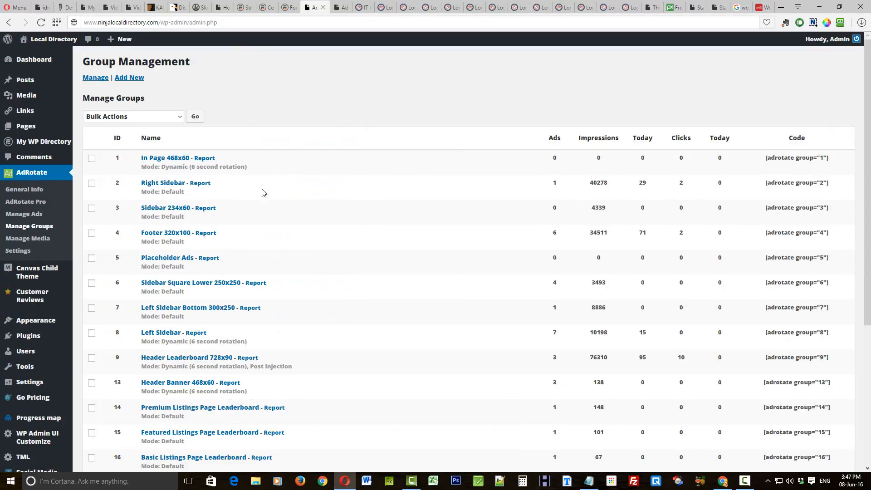
scroll(290, 193, "down", 4)
scroll(308, 199, "down", 1)
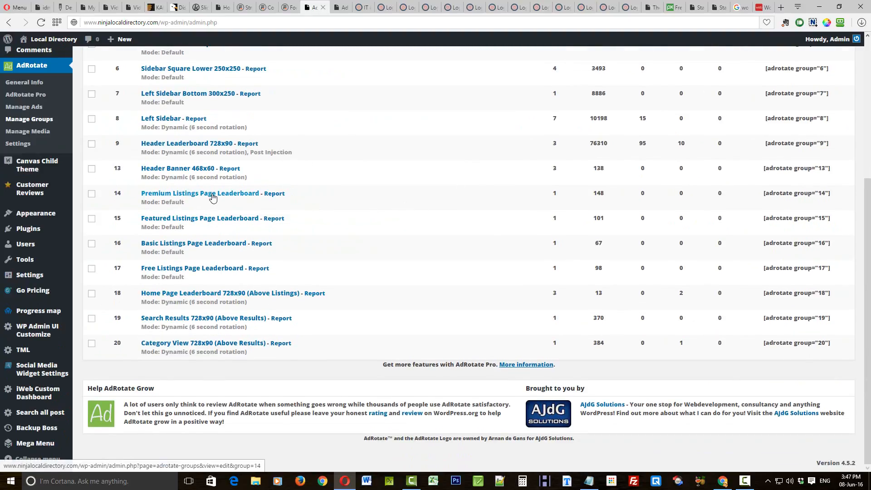
scroll(211, 193, "up", 1)
scroll(211, 193, "up", 1)
scroll(204, 261, "up", 1)
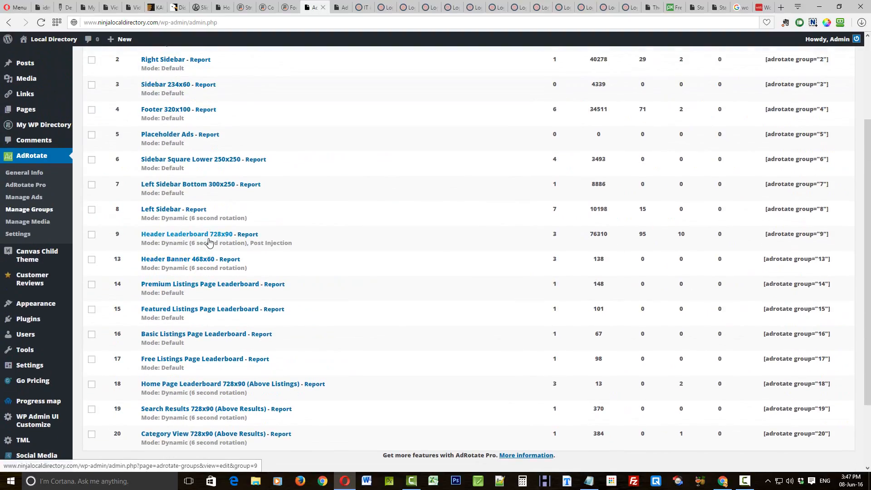
left_click(363, 7)
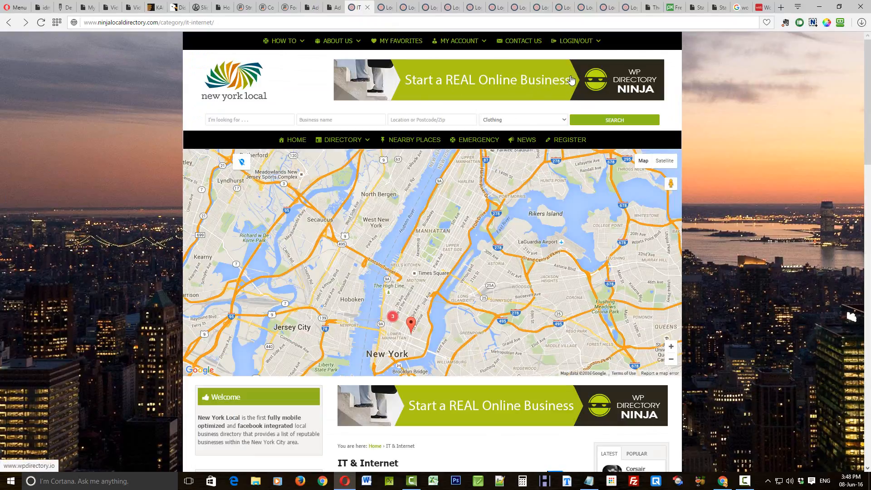
left_click(314, 7)
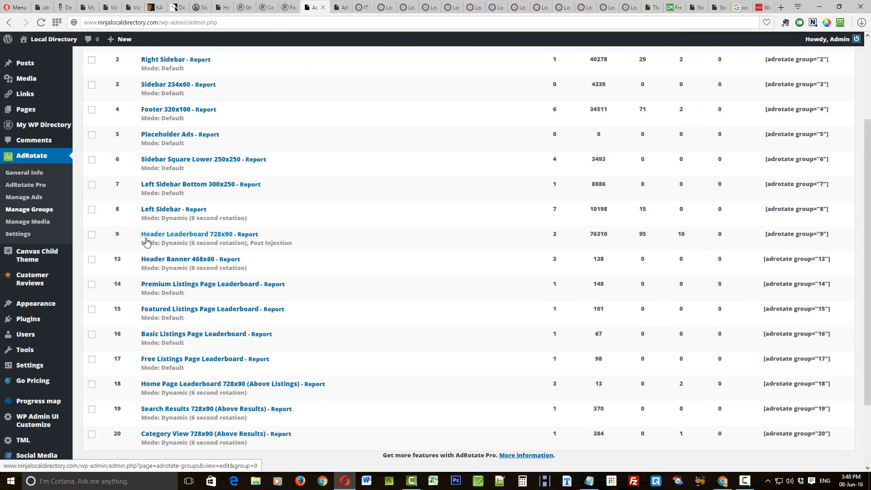
- Add the Bank Leaderboard 728x90 advert to the Header Leaderboard 728x90 group and save the group
left_click(184, 235)
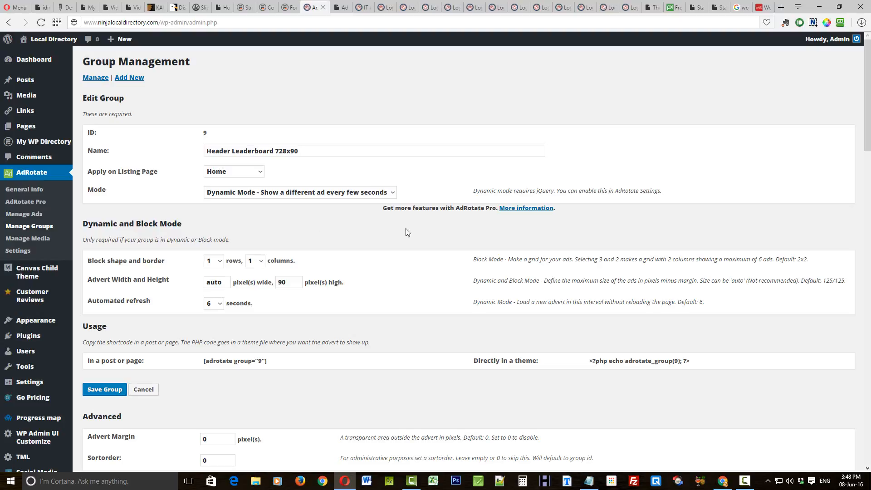
scroll(381, 292, "down", 1)
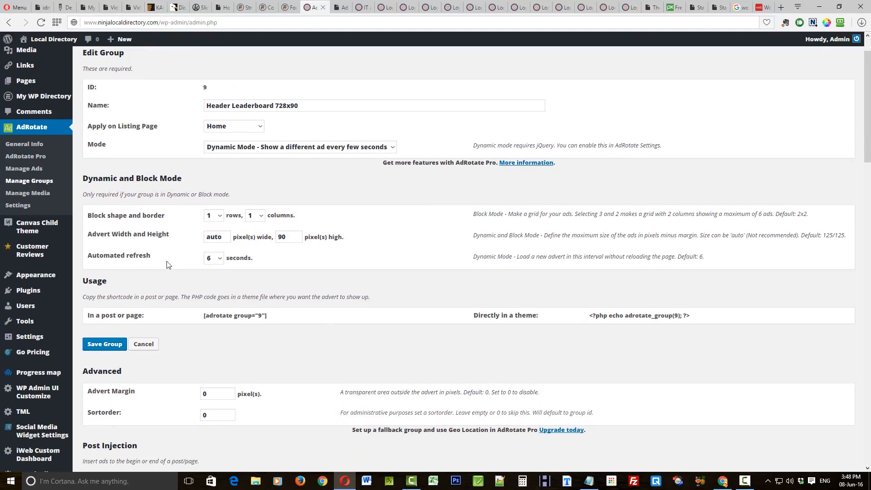
scroll(400, 252, "down", 5)
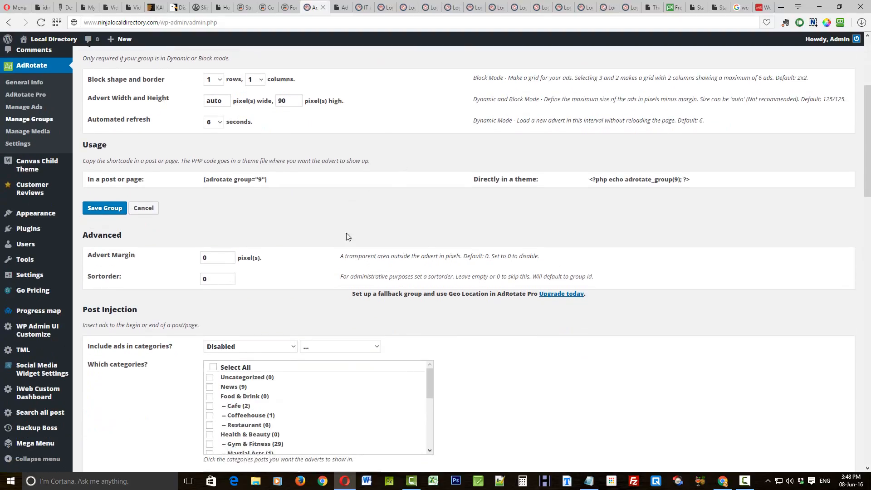
scroll(577, 250, "down", 9)
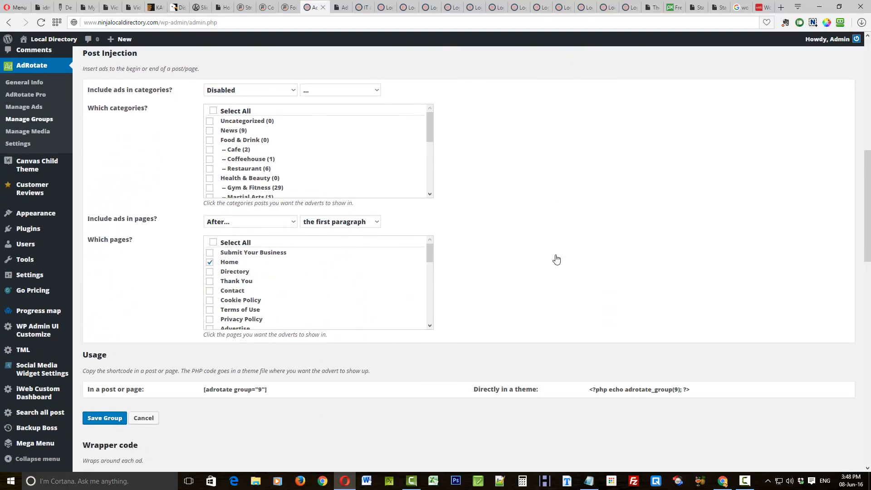
scroll(540, 257, "down", 7)
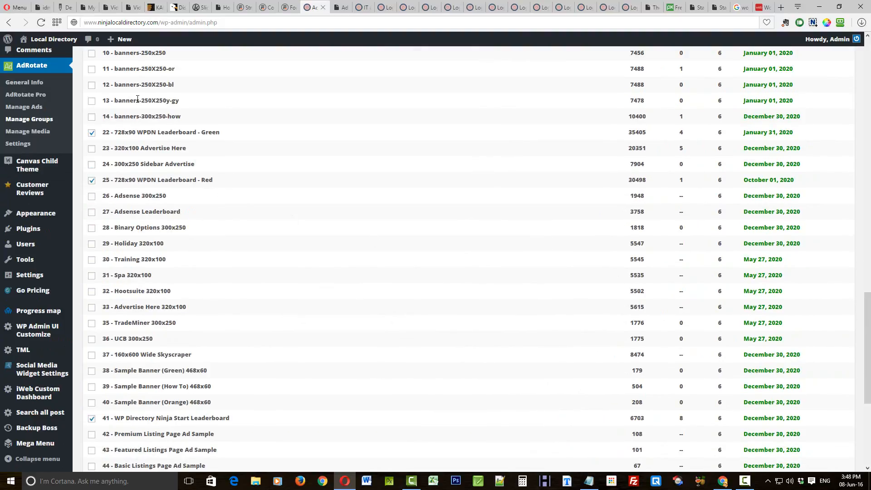
scroll(137, 99, "up", 1)
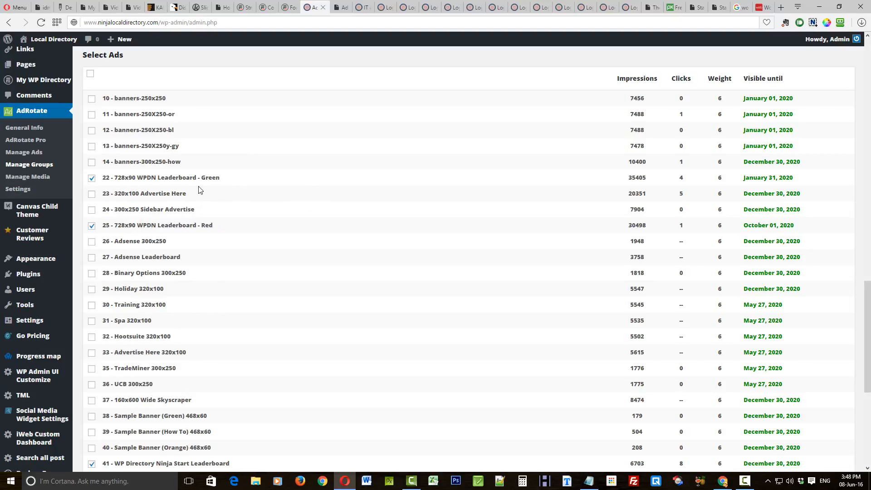
scroll(269, 202, "down", 3)
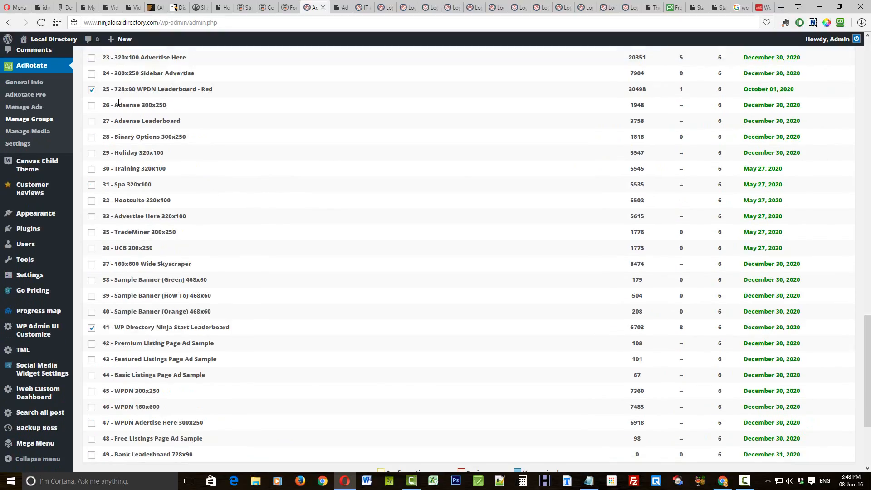
scroll(272, 185, "down", 2)
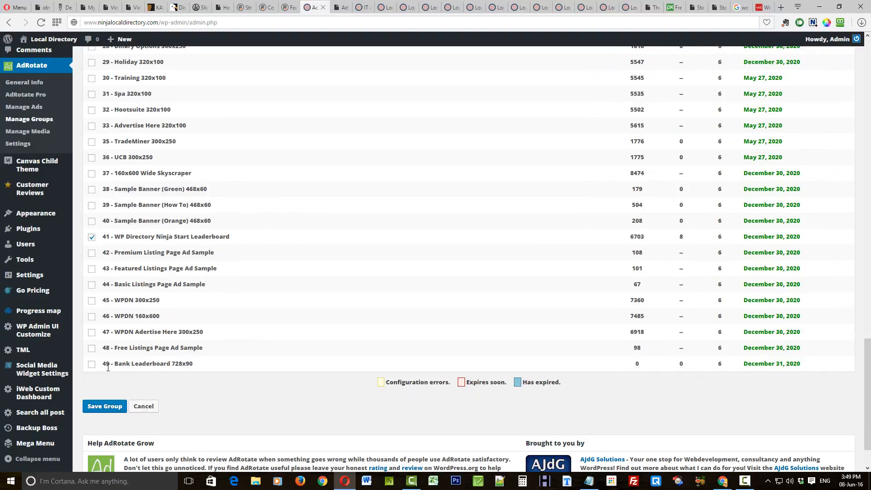
left_click(92, 365)
left_click(90, 407)
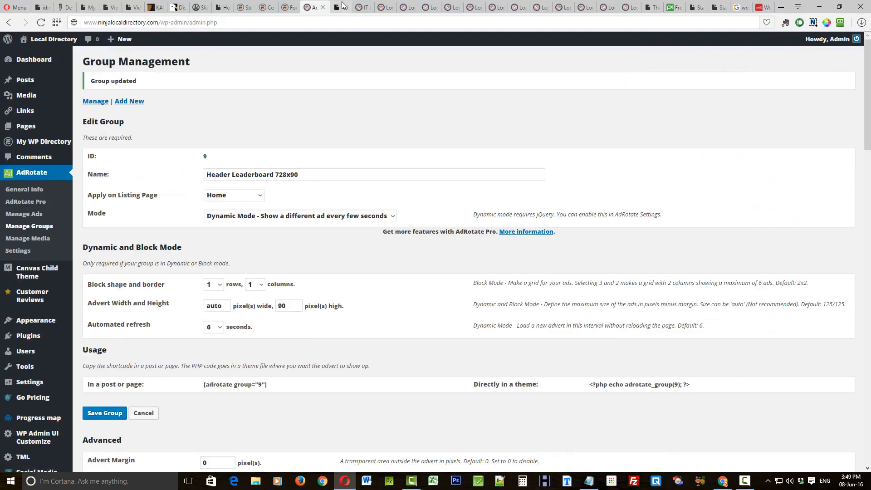
- Refresh the live IT & Internet page to check its header for the bank advert, and return to the group settings
left_click(363, 7)
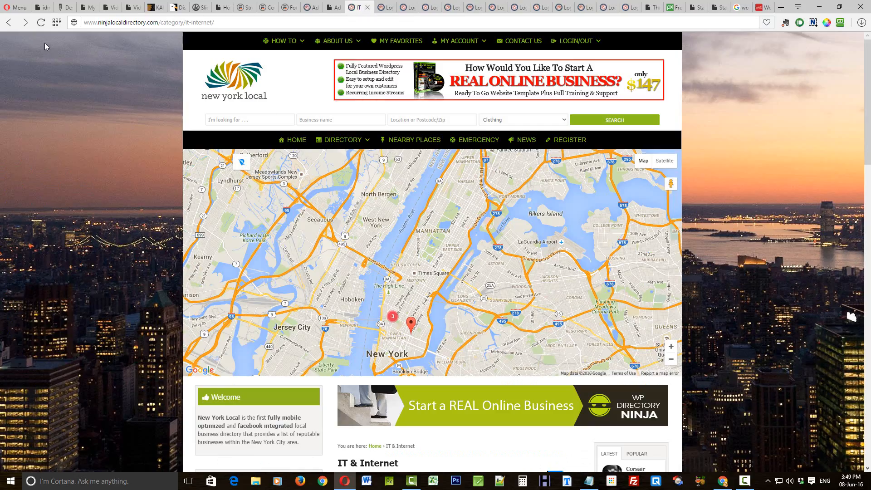
left_click(41, 22)
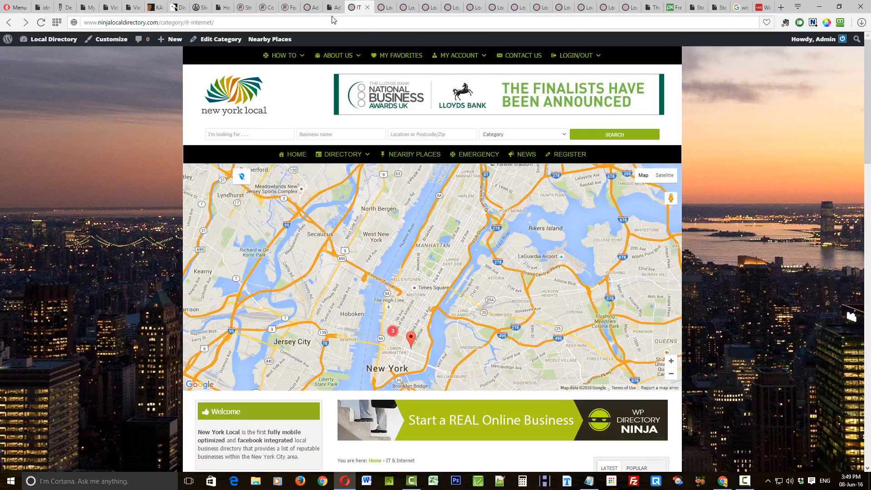
left_click(315, 8)
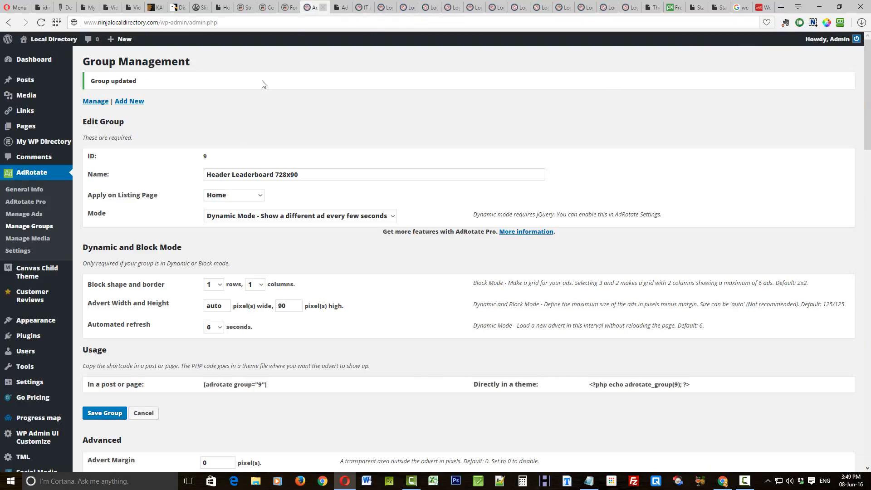
- Open the Bank Leaderboard 728x90 advert for editing from the list of managed ads
left_click(24, 214)
scroll(209, 234, "down", 5)
scroll(206, 235, "down", 8)
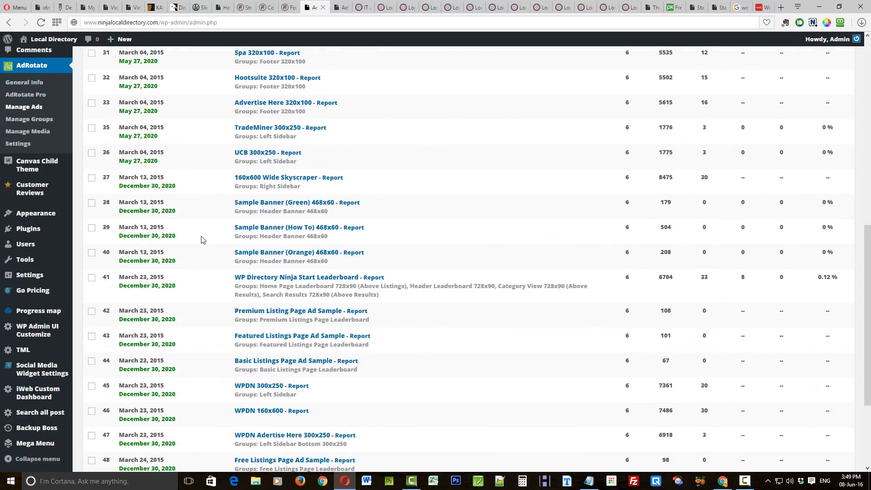
scroll(206, 220, "down", 1)
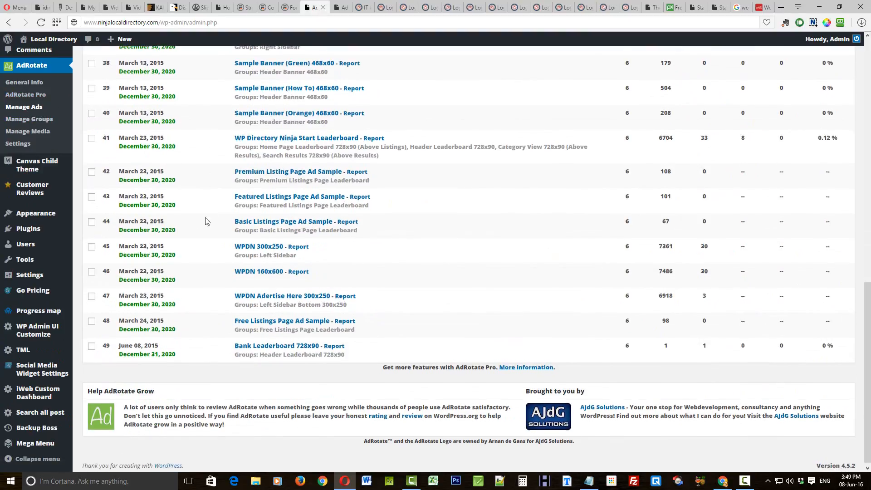
left_click(264, 345)
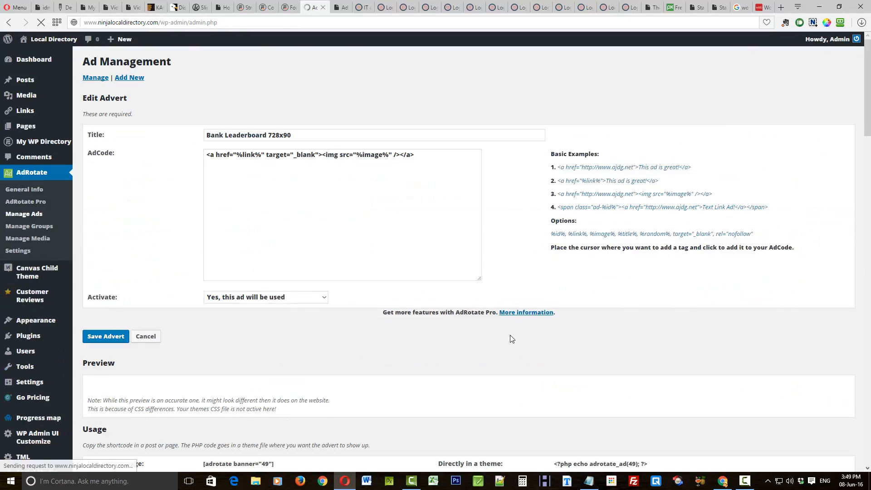
- Review the advert's preview, click tracking, target URL, banner image, schedule and the list of groups it can belong to
scroll(153, 184, "down", 3)
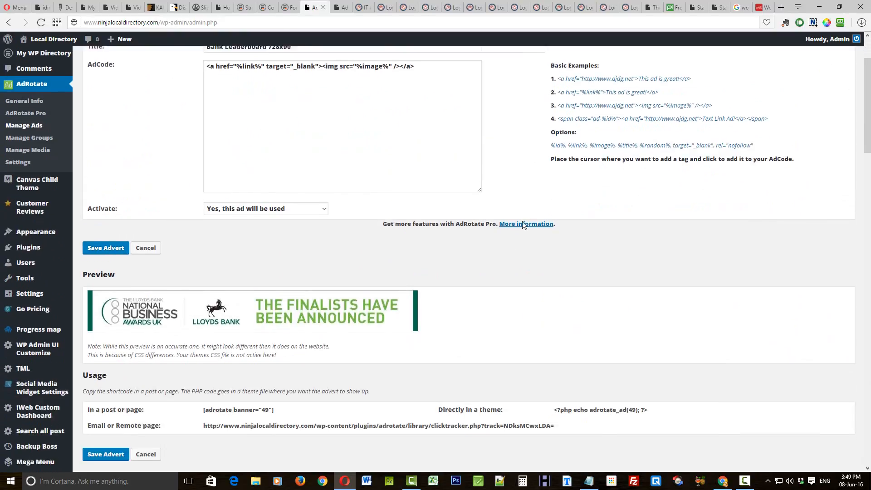
scroll(589, 202, "down", 1)
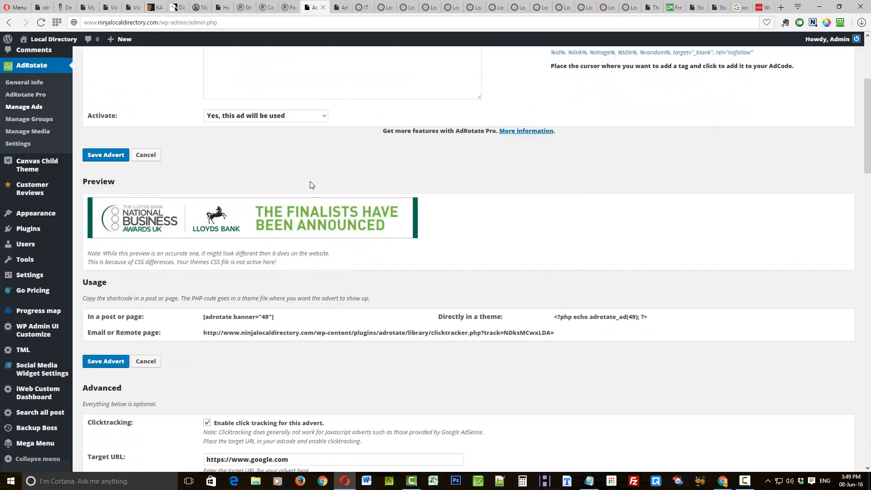
scroll(535, 232, "down", 6)
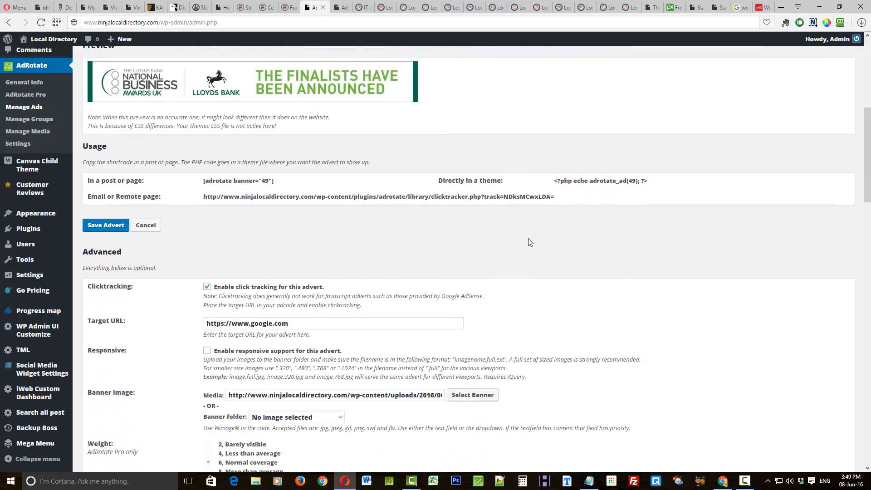
scroll(526, 244, "down", 1)
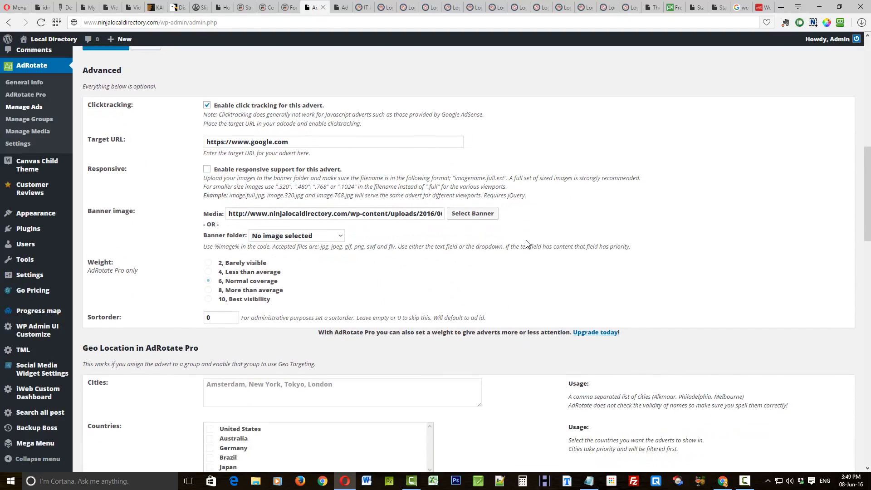
scroll(527, 243, "up", 3)
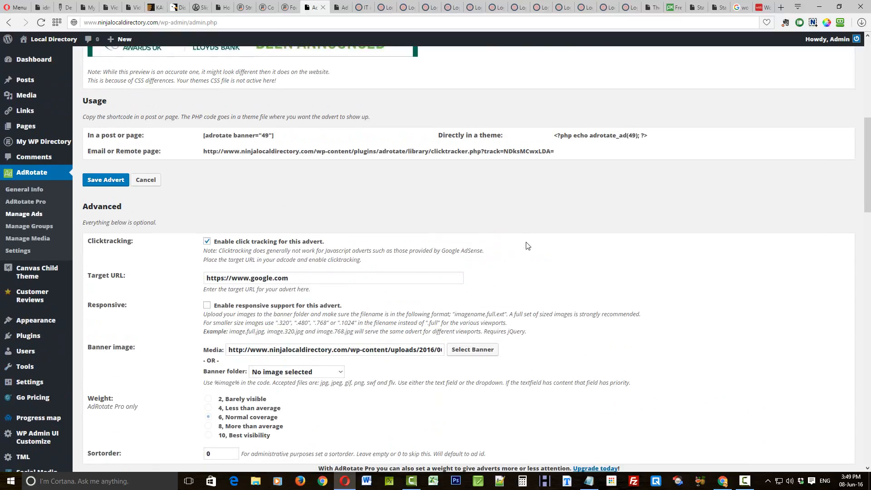
scroll(526, 246, "down", 10)
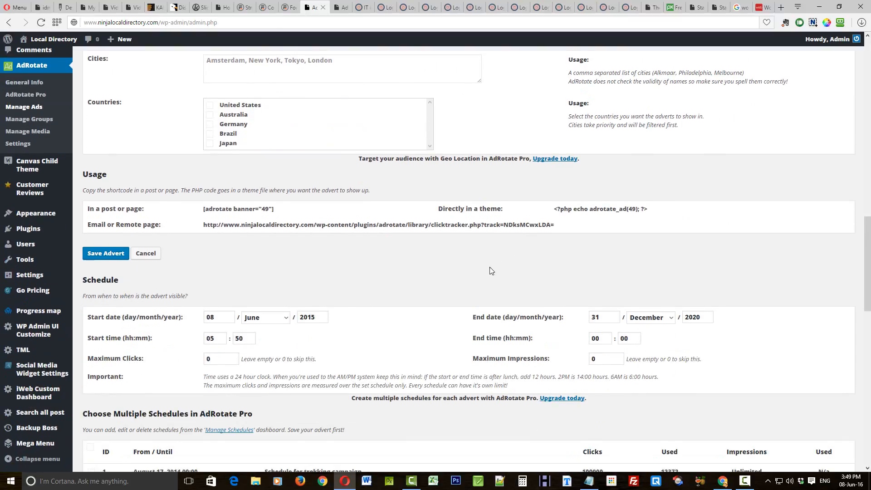
scroll(485, 270, "down", 8)
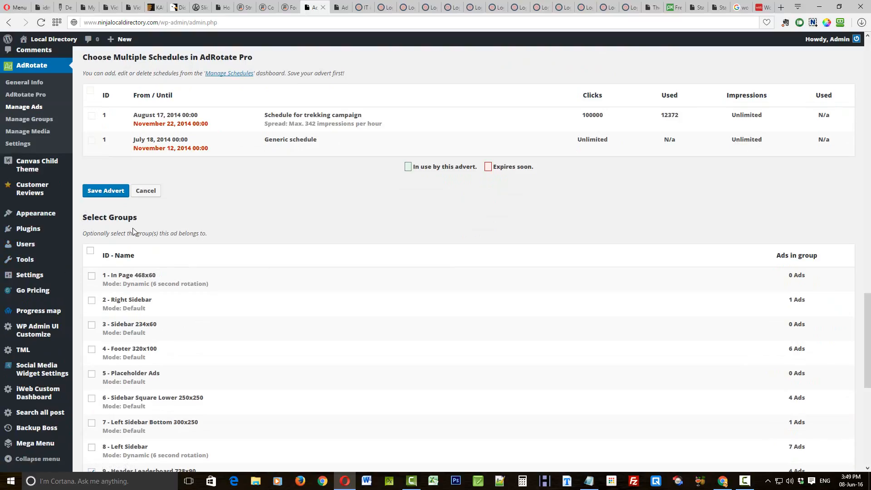
scroll(338, 254, "down", 4)
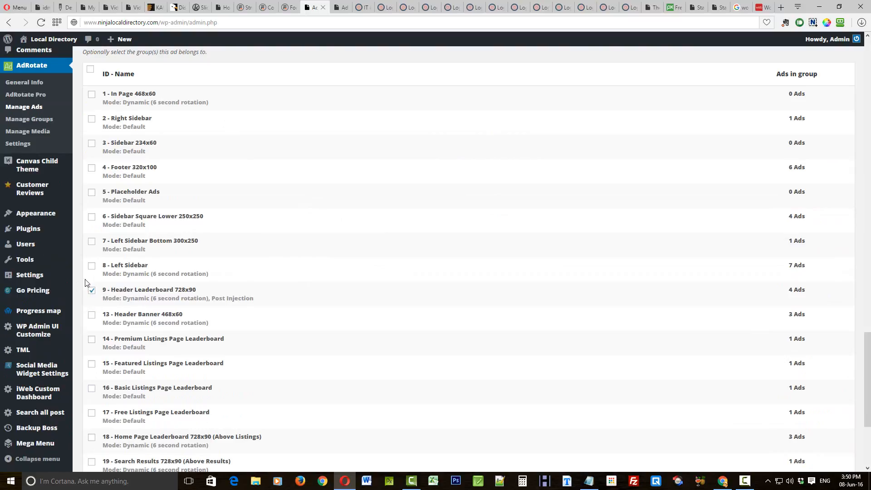
scroll(289, 268, "down", 1)
scroll(329, 244, "down", 2)
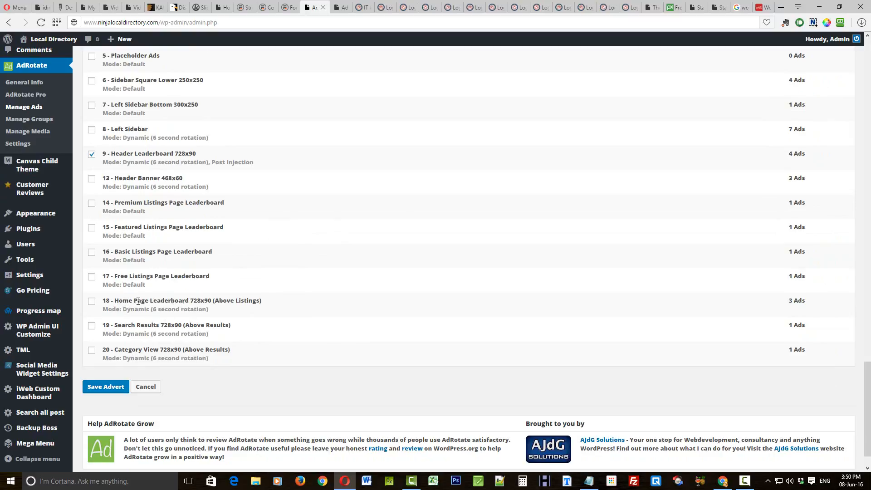
- Assign the Bank Leaderboard 728x90 advert to the Home Page Leaderboard 728x90 (Above Listings) group and save the advert
left_click(360, 8)
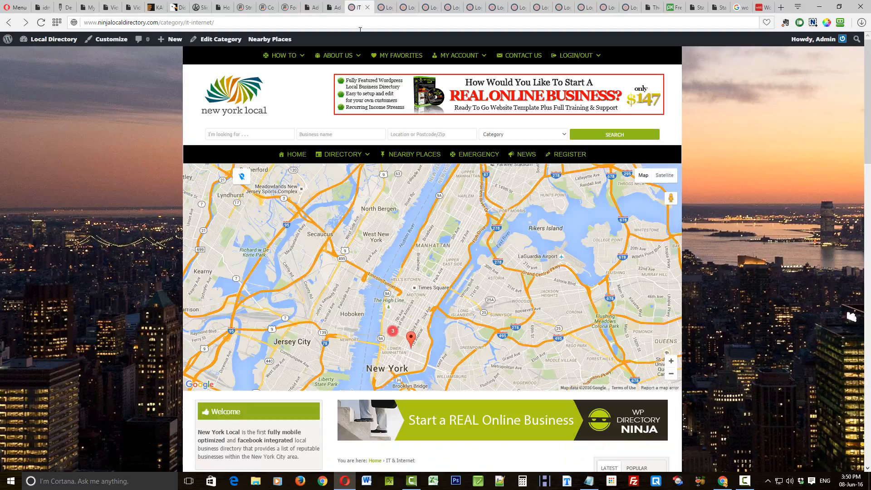
scroll(717, 271, "down", 3)
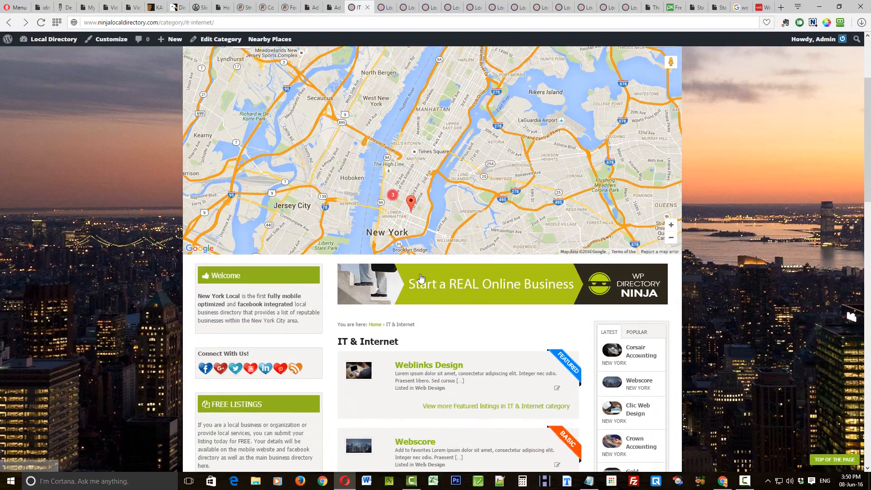
key("ctrl+Tab")
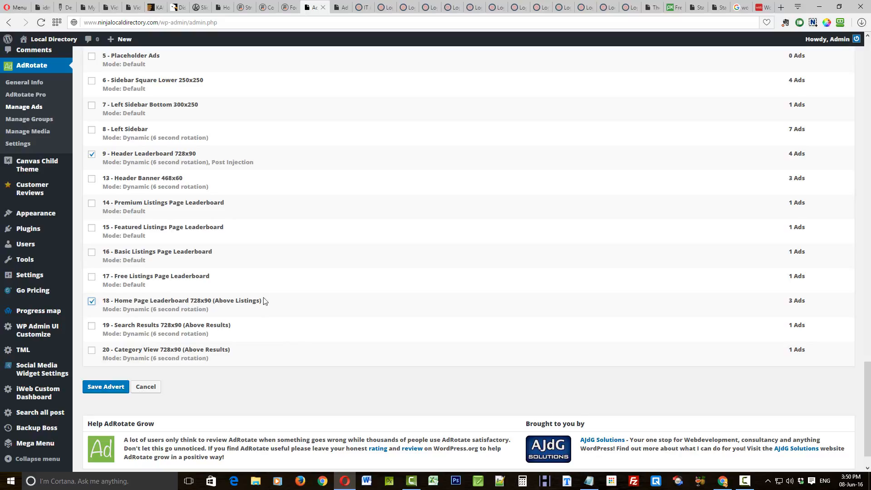
left_click(362, 7)
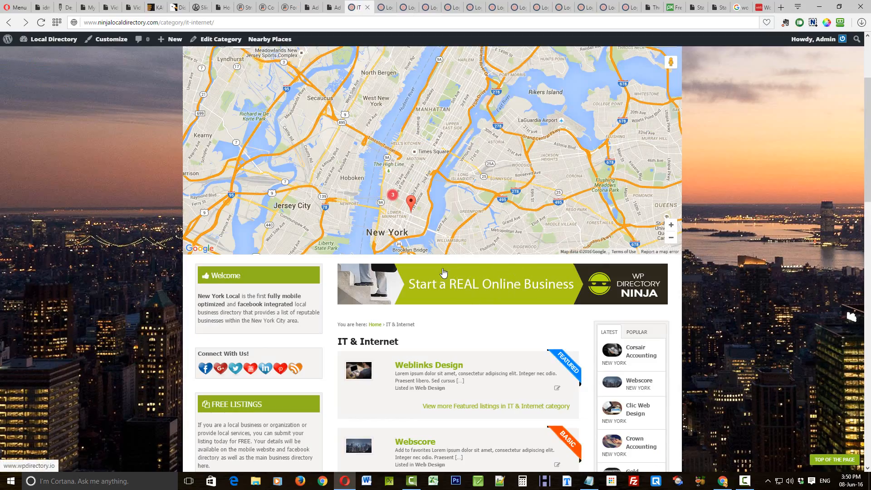
left_click(303, 9)
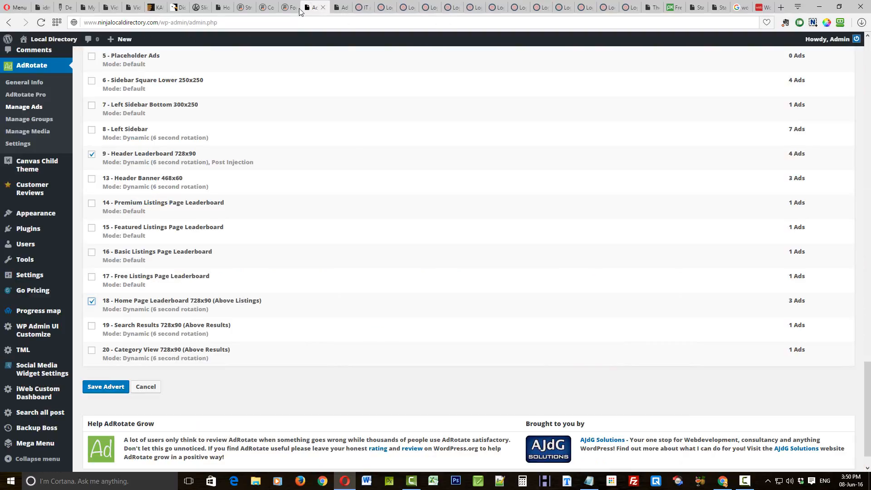
left_click(106, 387)
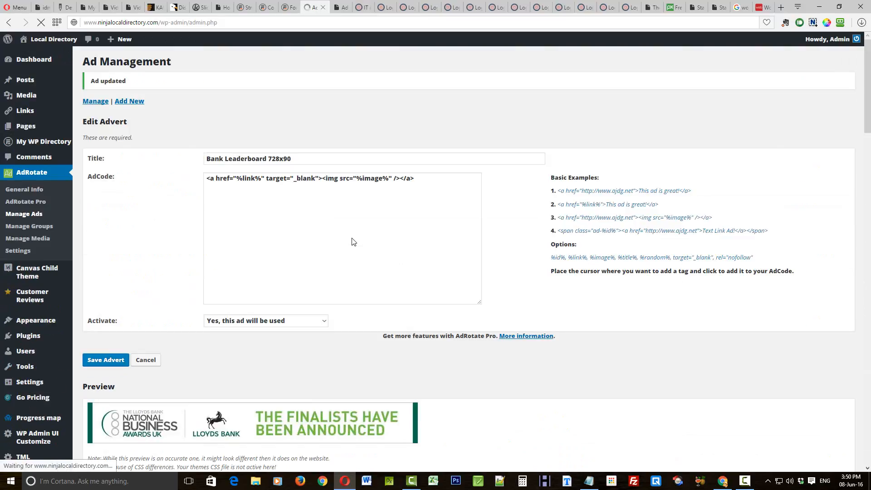
- Reload the live IT & Internet page, open the site's home page and check the banner above the listings for the bank advert
left_click(362, 7)
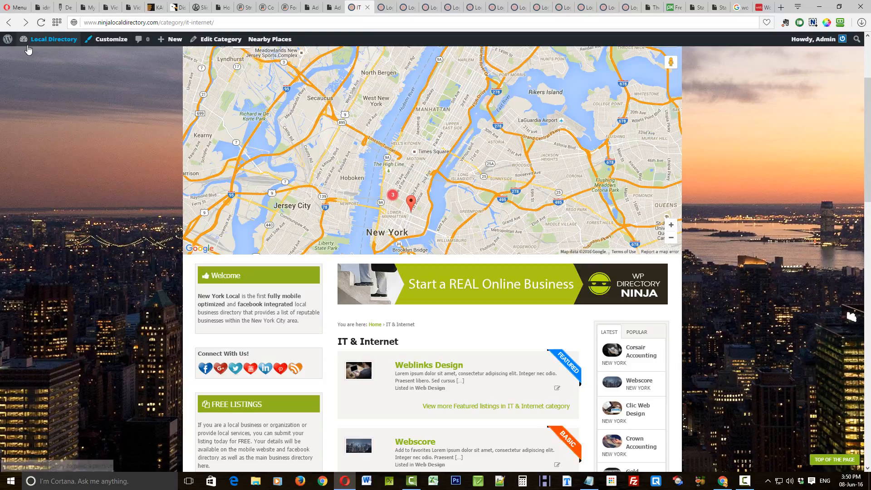
left_click(40, 24)
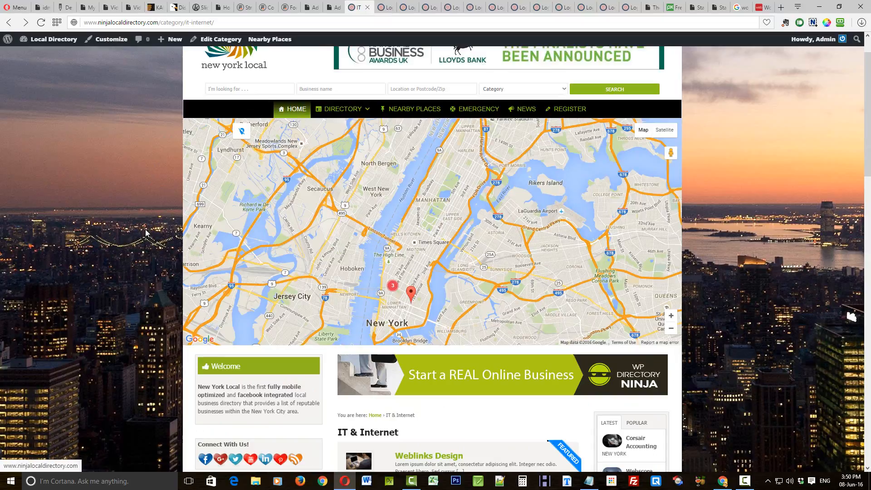
left_click(294, 109)
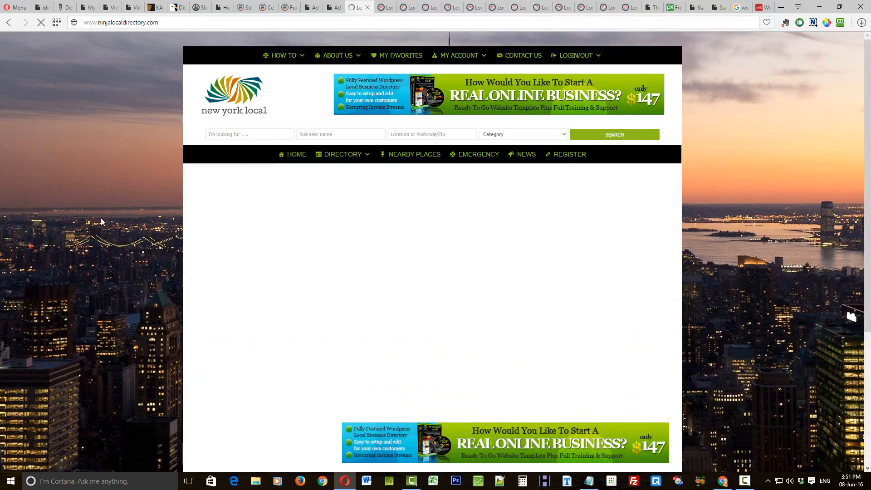
scroll(98, 226, "down", 1)
scroll(98, 225, "down", 3)
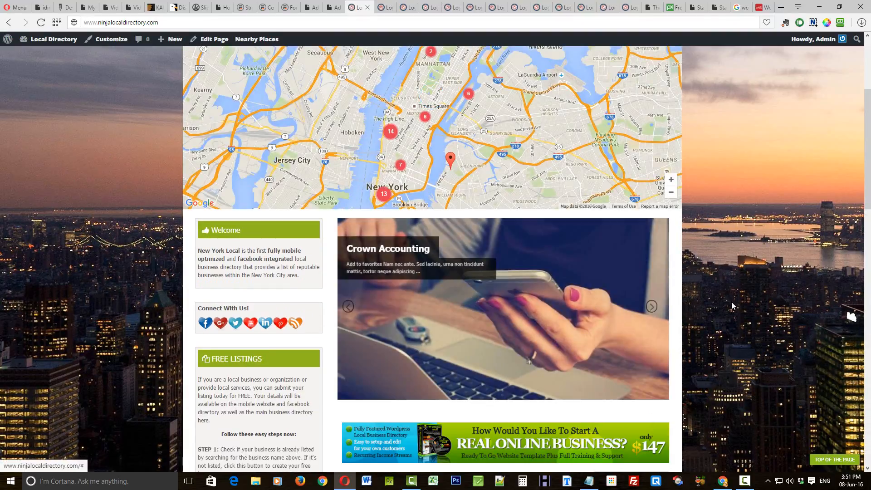
scroll(717, 336, "down", 3)
scroll(717, 336, "down", 2)
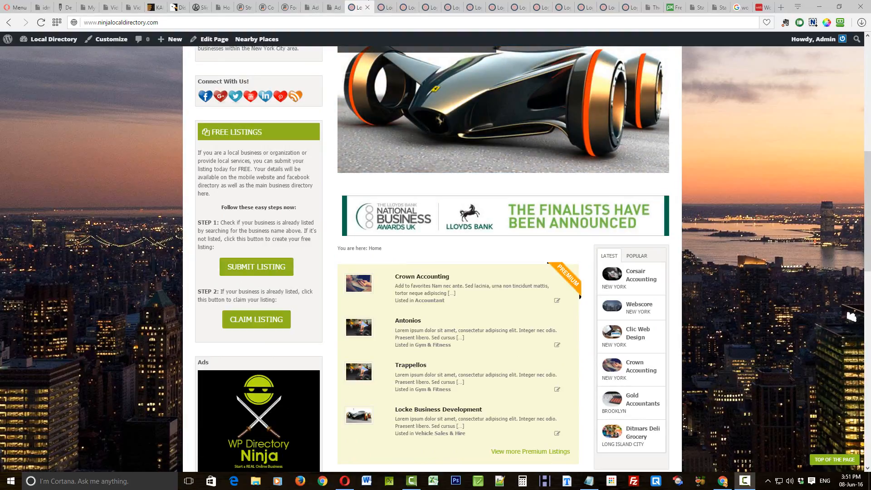
- Look over the saved advert, and compare the header banner with the above-listings banner on the live home page
left_click(311, 8)
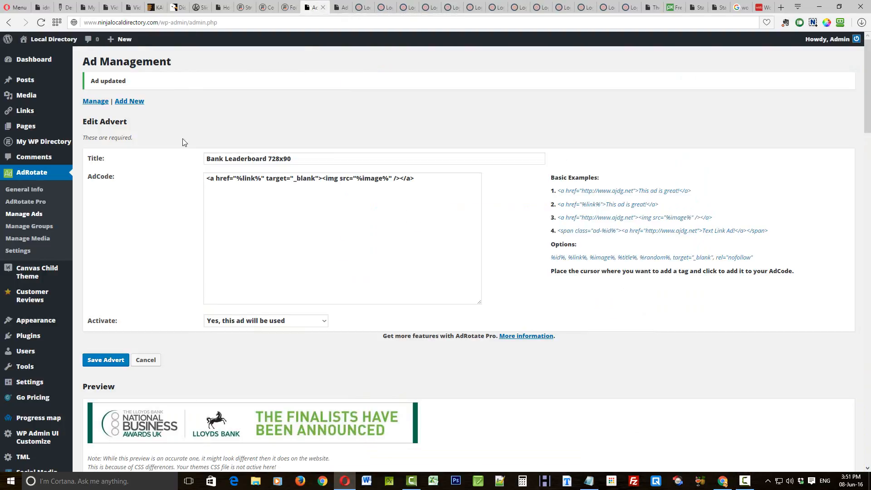
scroll(179, 149, "down", 2)
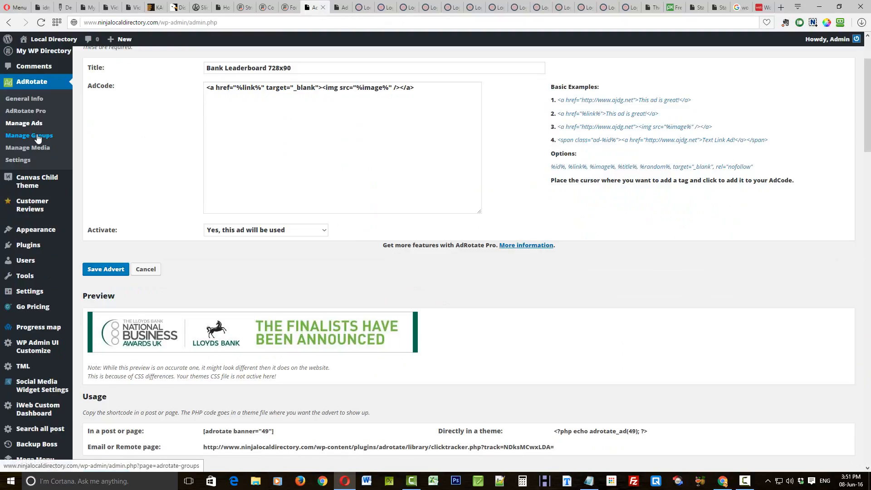
left_click(360, 7)
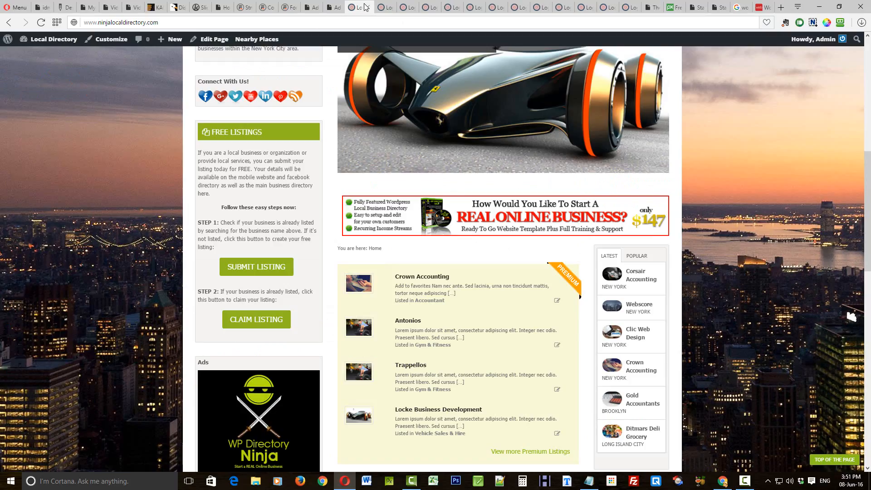
scroll(529, 216, "up", 3)
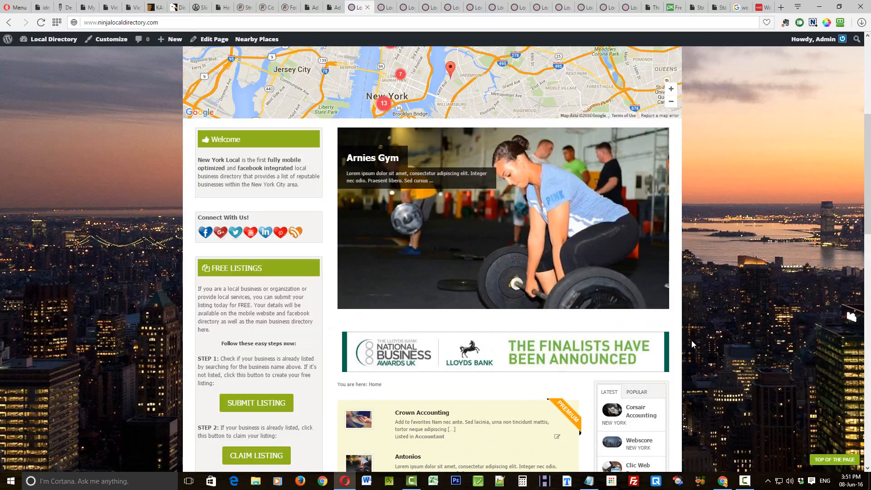
scroll(691, 340, "up", 1)
scroll(690, 339, "up", 5)
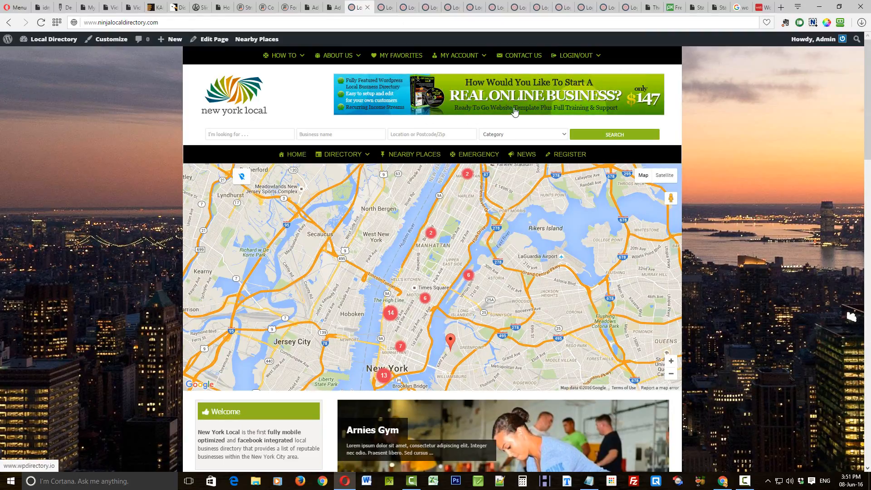
scroll(717, 170, "down", 8)
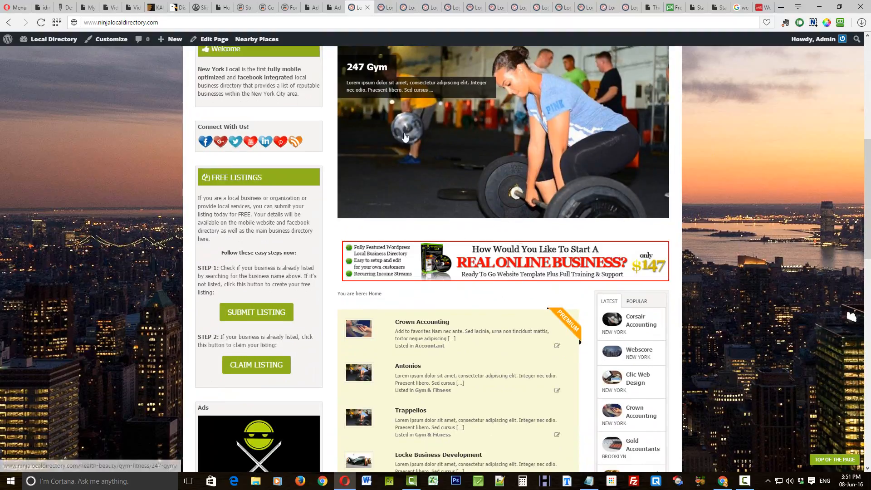
- Return to the Bank Leaderboard 728x90 advert and review which groups it is assigned to
left_click(314, 7)
scroll(174, 274, "down", 15)
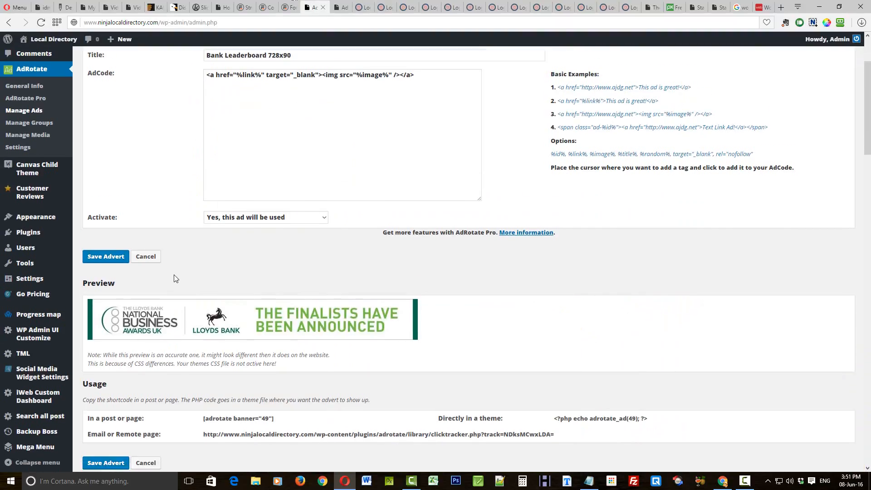
scroll(173, 281, "down", 15)
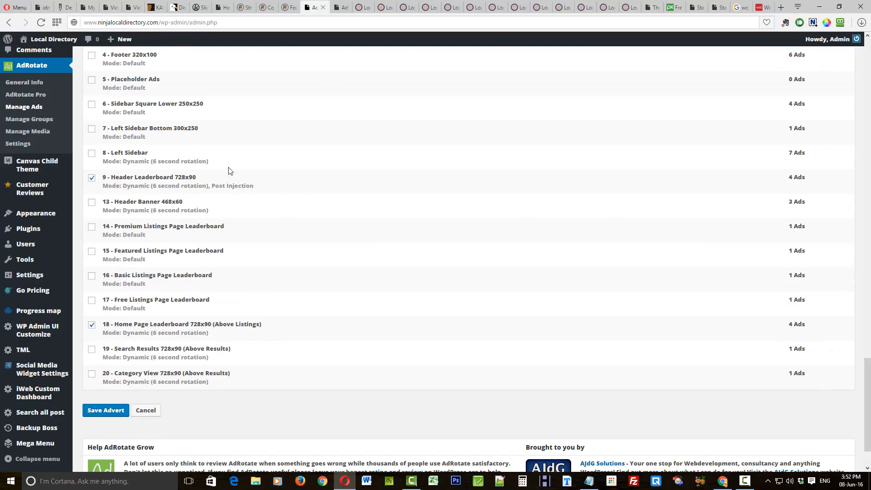
- Open the Home Page Leaderboard 728x90 (Above Listings) group and examine its listing page options, keeping Home selected
left_click(21, 119)
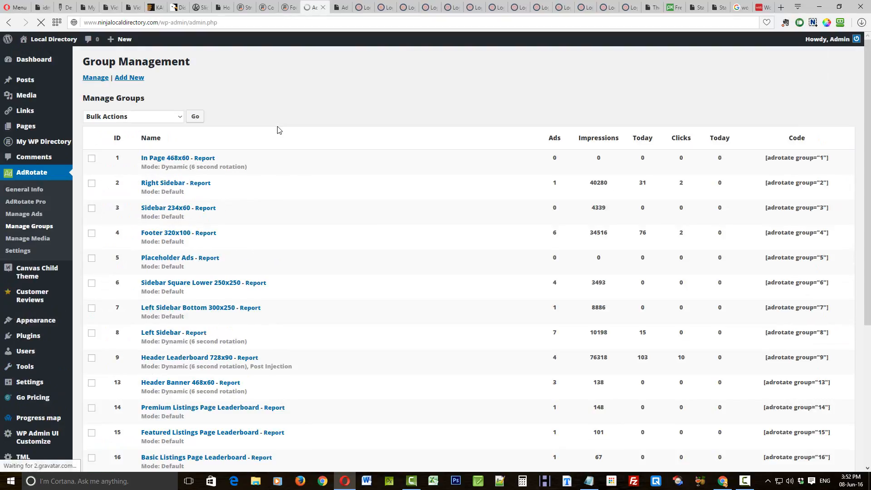
scroll(316, 246, "down", 4)
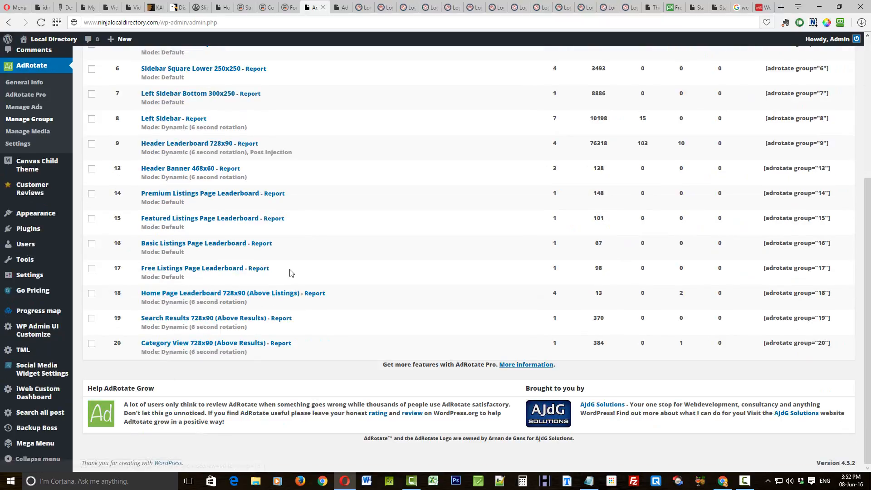
left_click(212, 295)
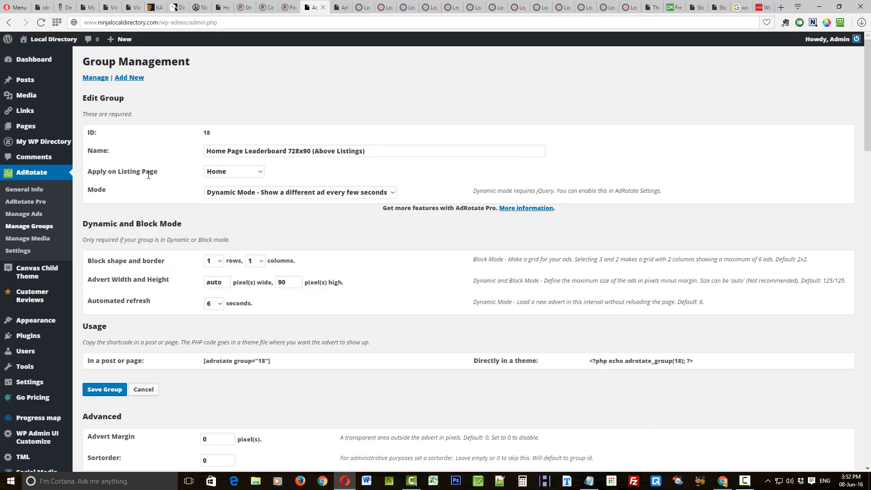
left_click(257, 172)
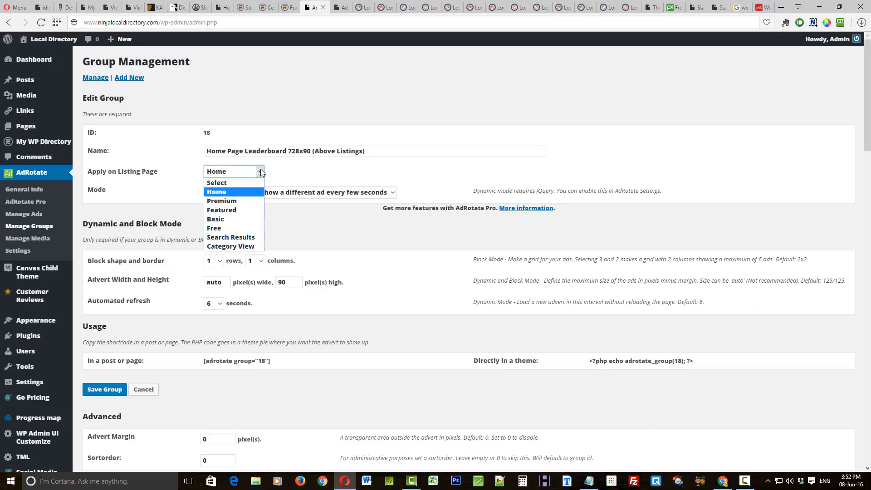
left_click(230, 192)
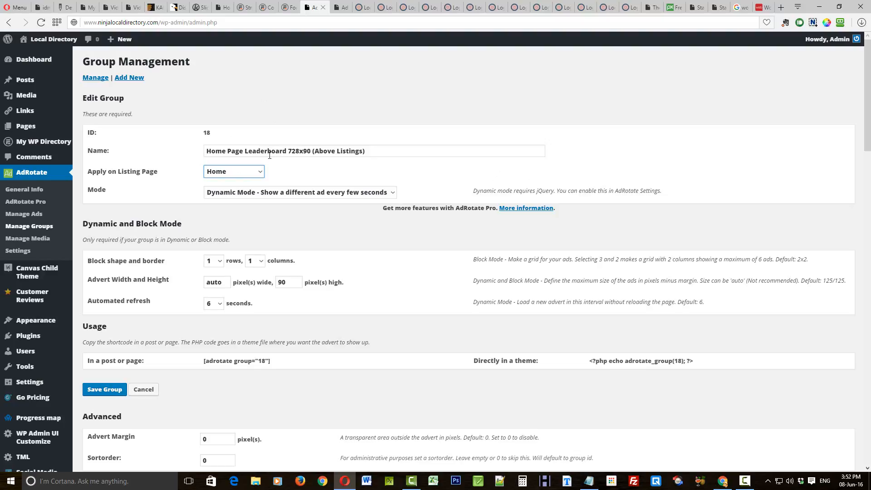
- Compare the group's Home listing page setting with the rotating banners on the live home page
left_click(342, 8)
left_click(360, 8)
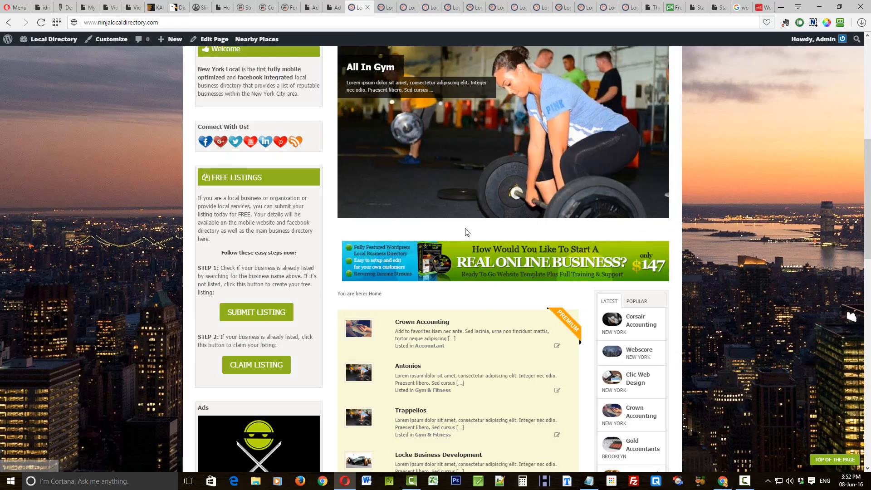
left_click(314, 7)
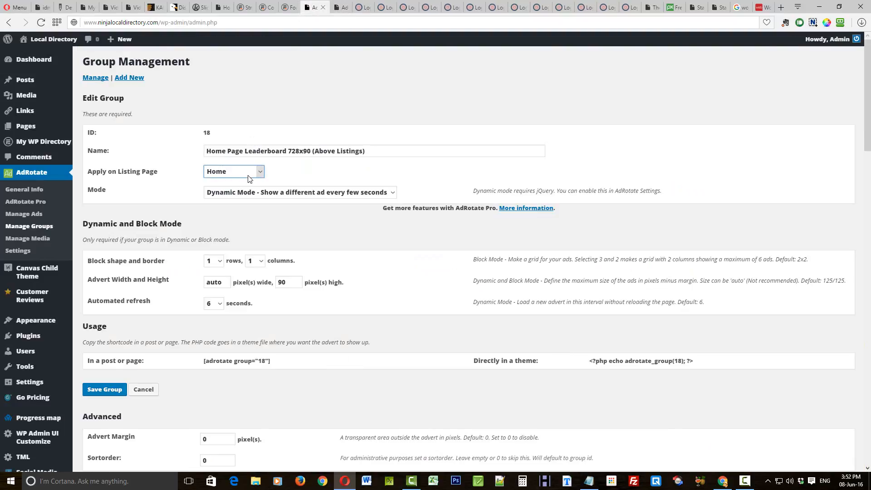
left_click(363, 8)
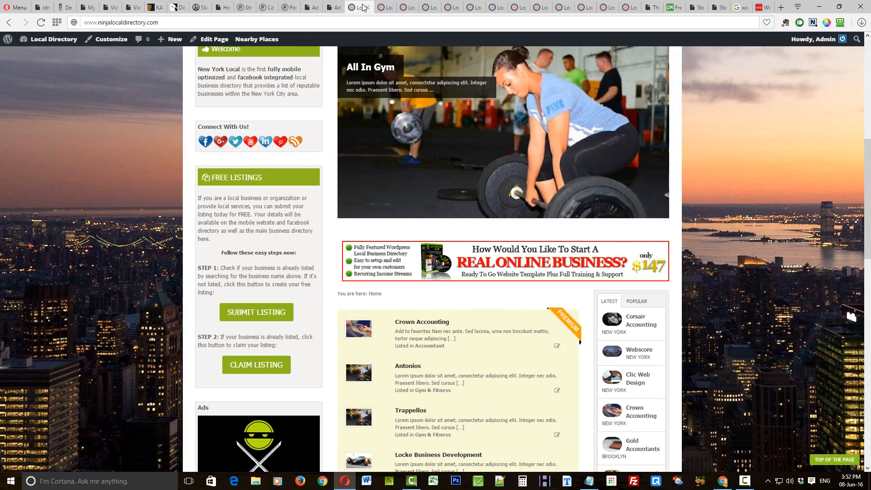
scroll(151, 131, "up", 8)
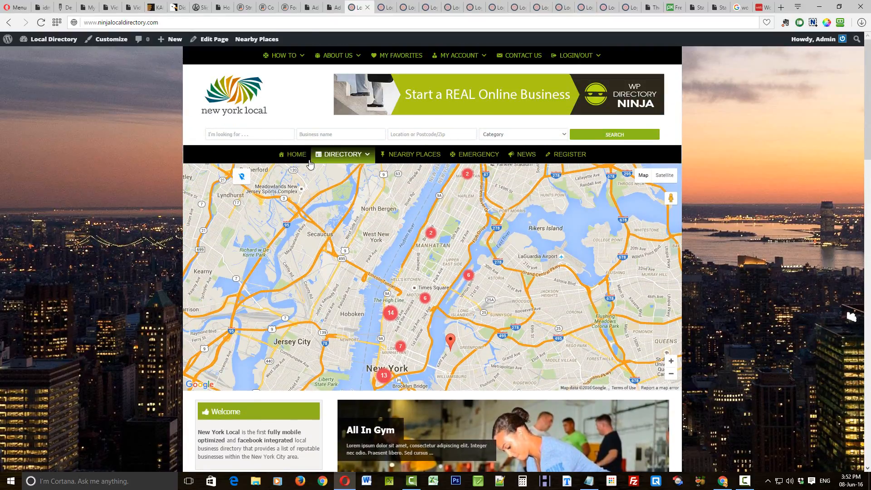
- Open the Gym & Fitness category from the site's directory and view the banner above its listings
mouse_move(310, 156)
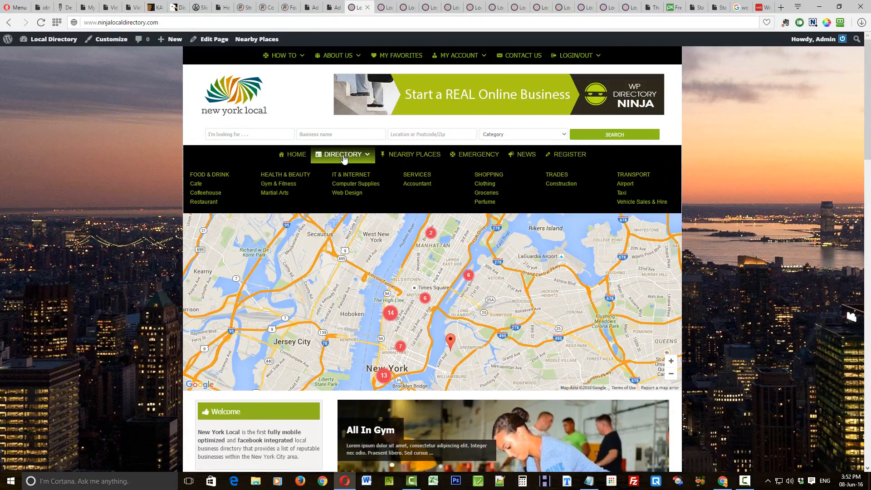
left_click(282, 184)
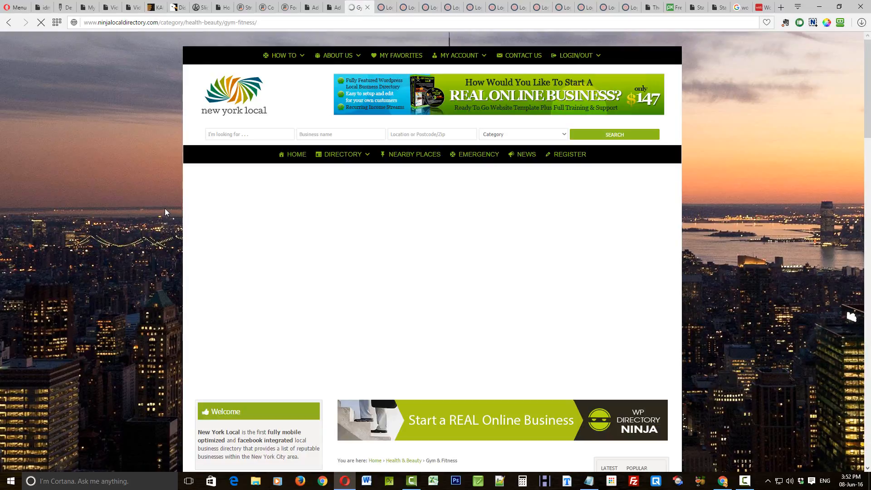
scroll(129, 245, "down", 5)
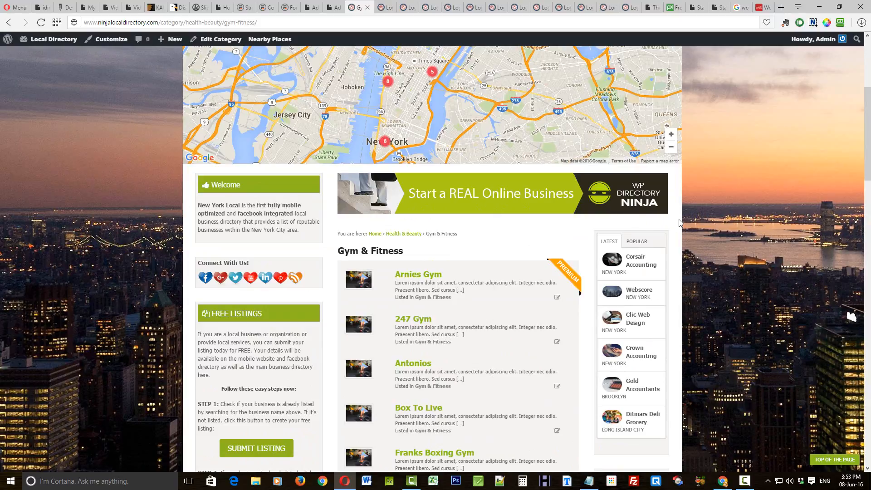
- Review the home page group settings and the WP Directory Ninja Start Leaderboard advert, and return to the Gym & Fitness page
left_click(316, 8)
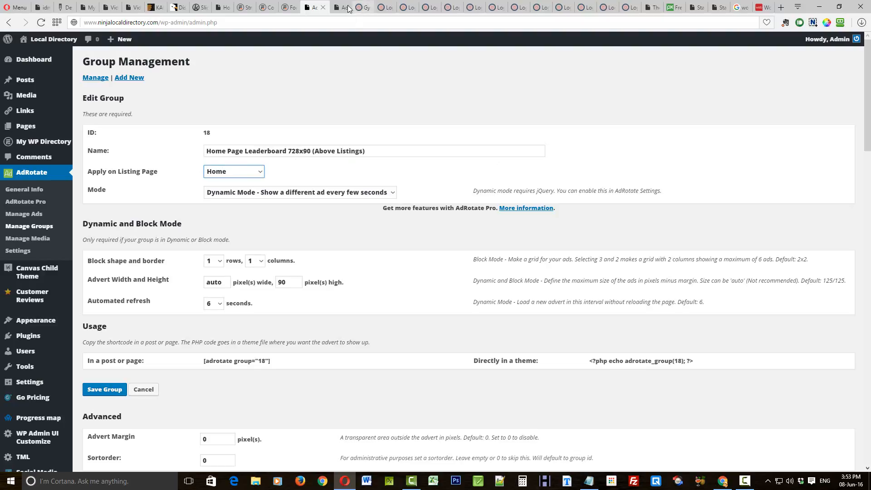
scroll(338, 119, "down", 1)
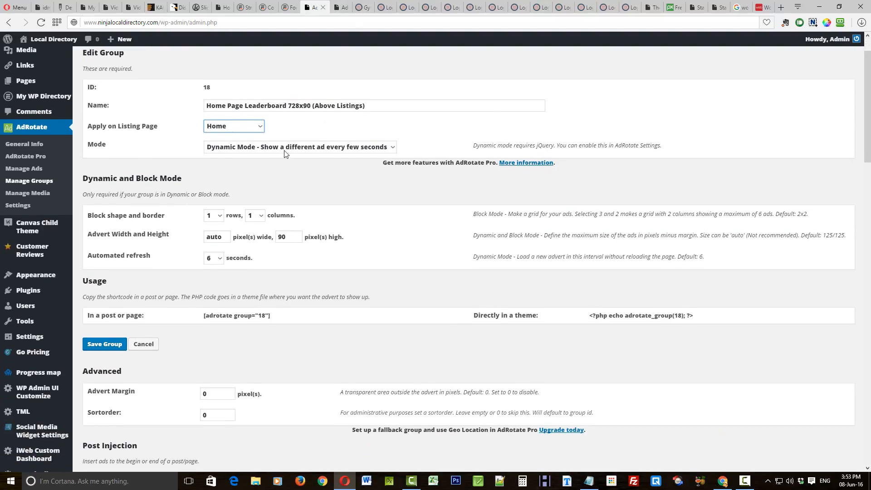
left_click(339, 7)
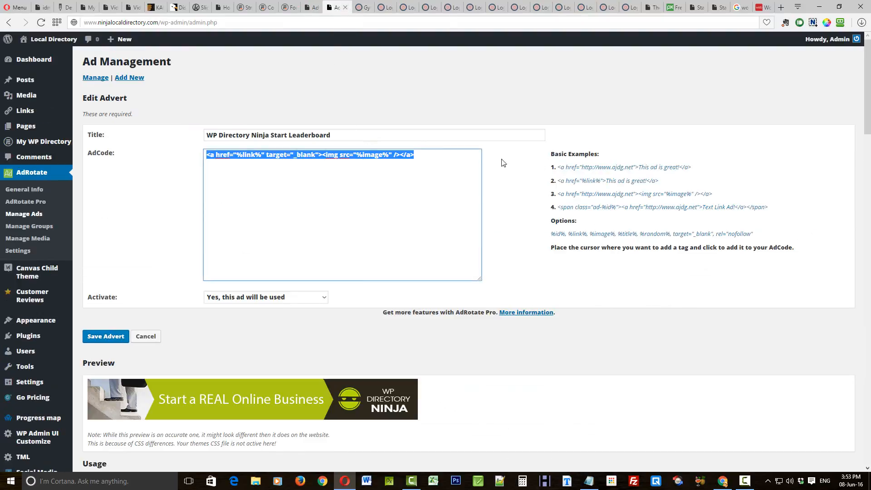
left_click(362, 7)
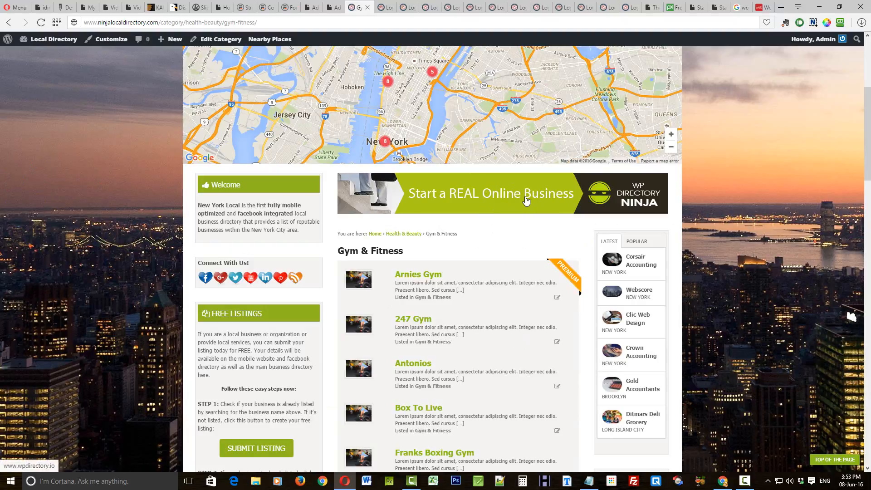
- Create a new AdRotate advert and title it "App Leaderboard 728x90"
left_click(307, 7)
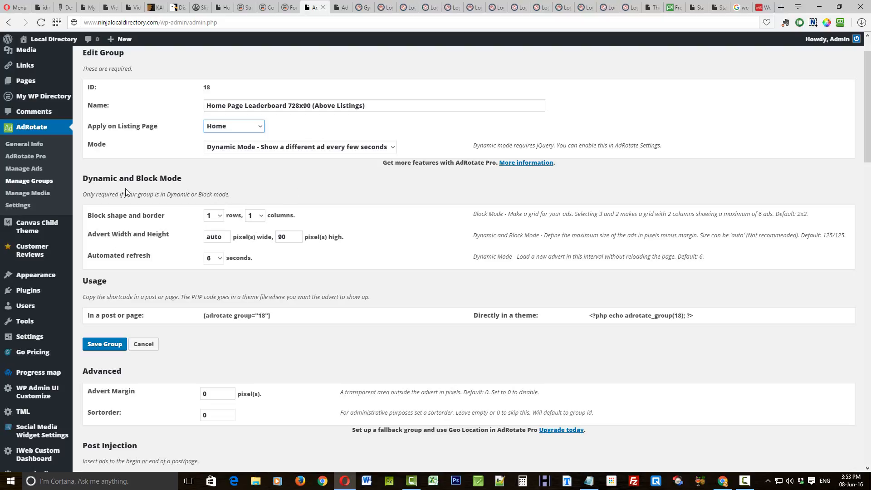
left_click(26, 168)
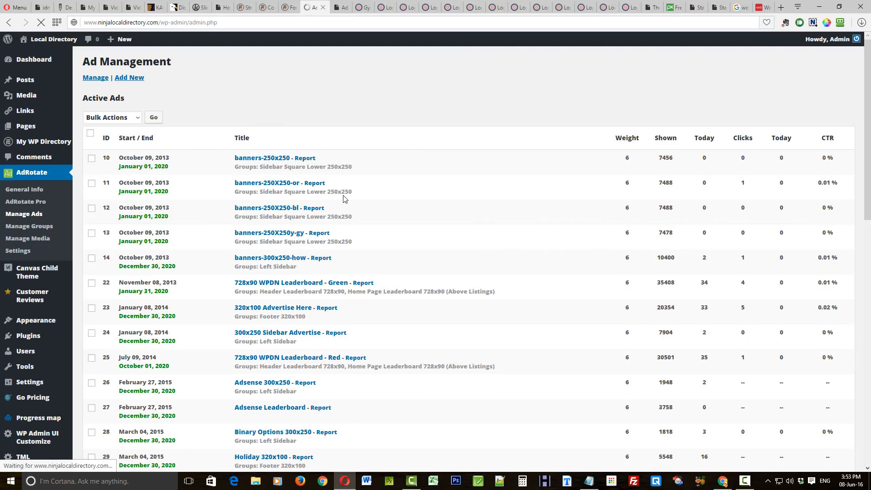
scroll(200, 149, "down", 2)
scroll(199, 149, "up", 2)
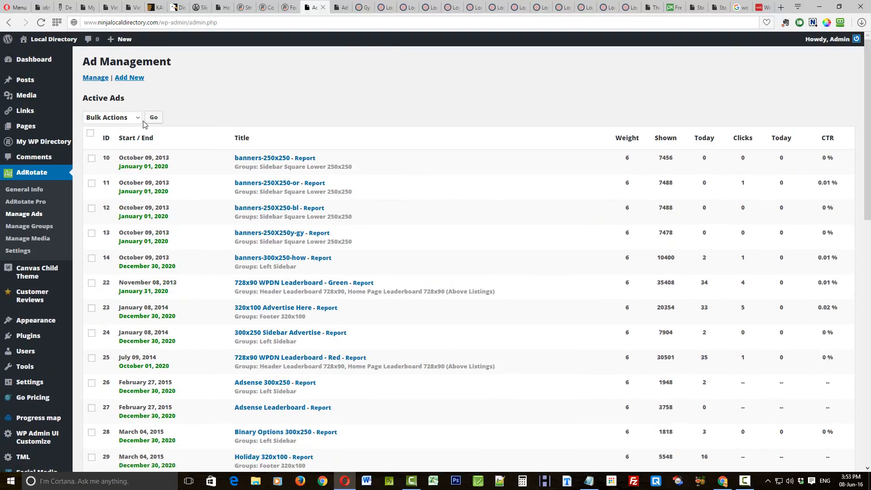
left_click(130, 78)
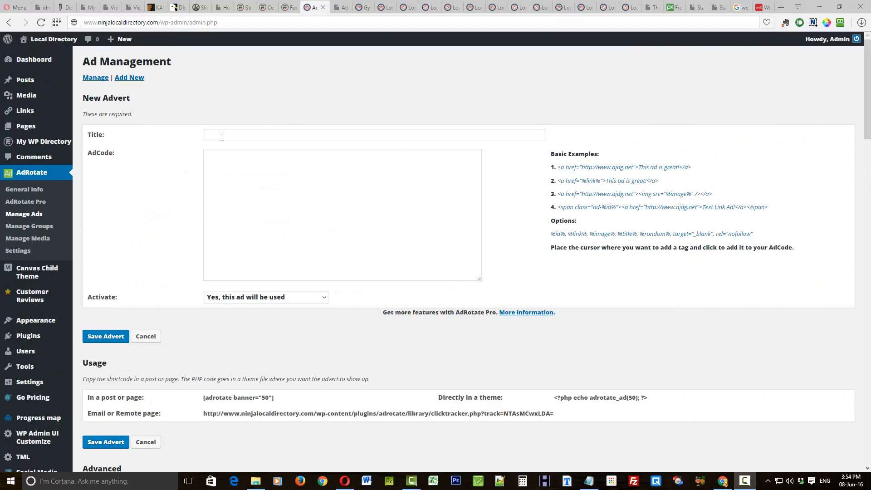
left_click(222, 138)
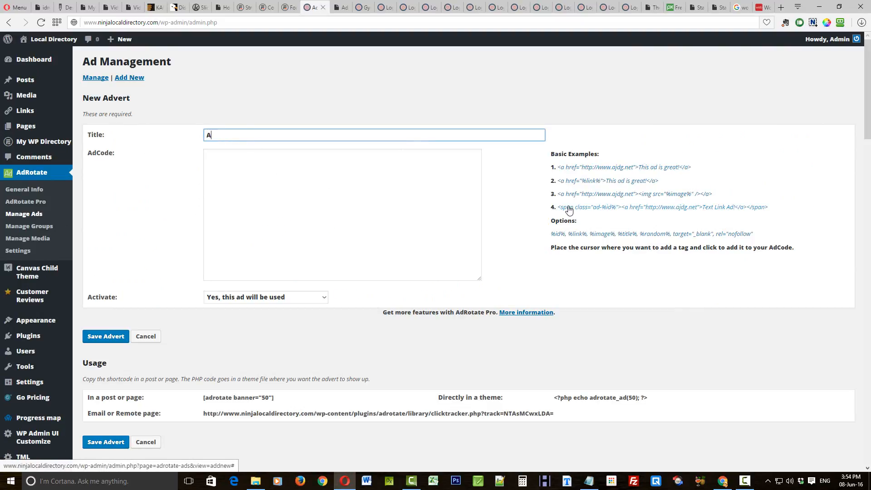
type("App Leaderboard 728x90")
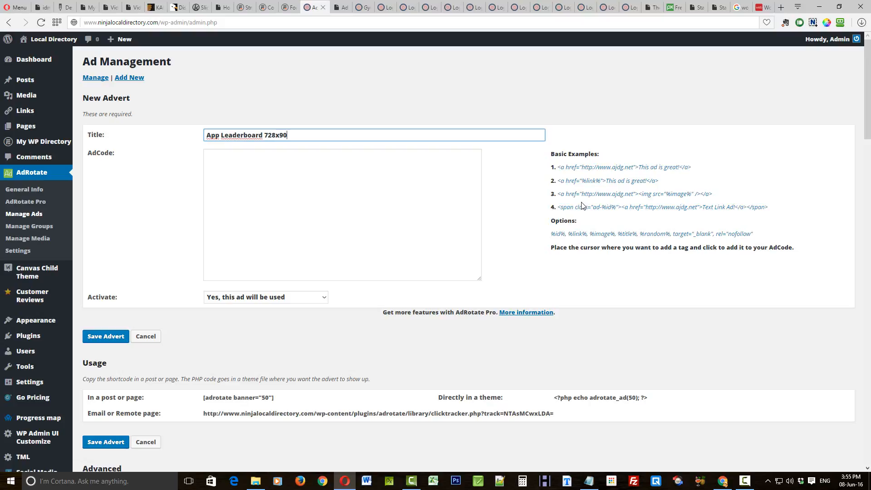
- Enter the AdCode <a href="%link%" target="_blank"><img src="%image%" /></a> and keep the advert set to "Yes, this ad will be used"
left_click(272, 170)
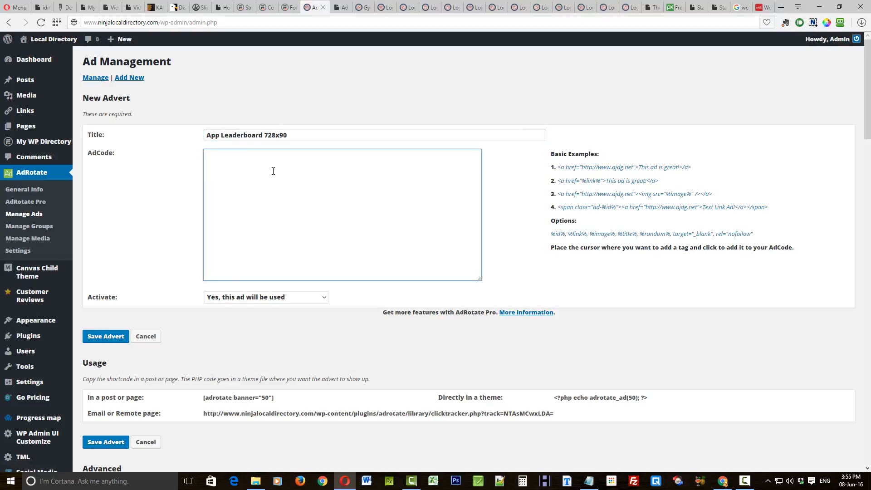
type("<a href=\"%link%\" target=\"_blank\"><img src=\"%image%\" /></a>")
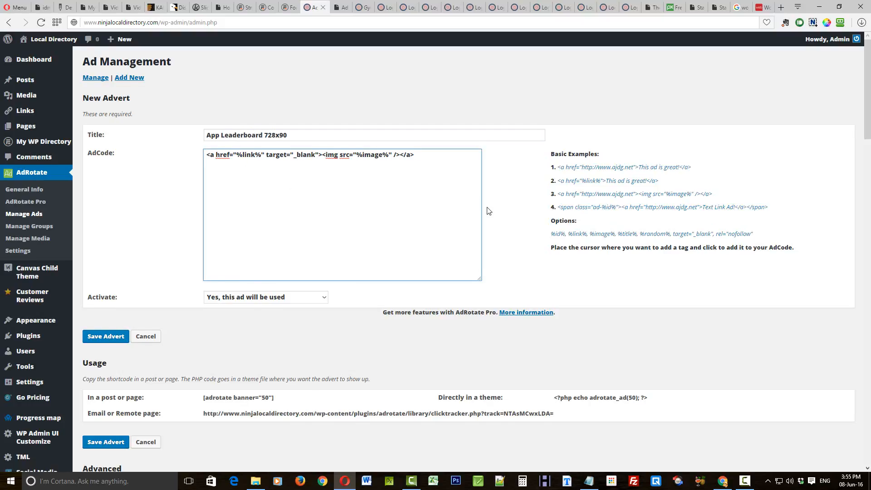
scroll(487, 211, "down", 2)
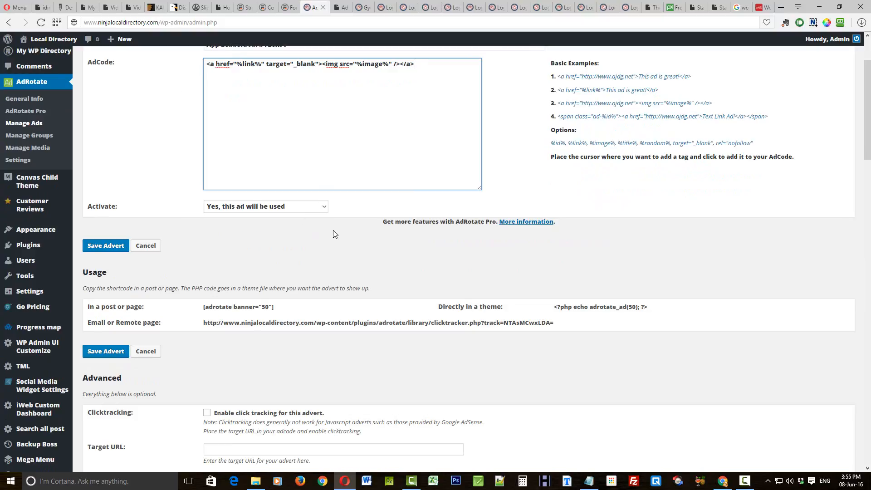
left_click(323, 203)
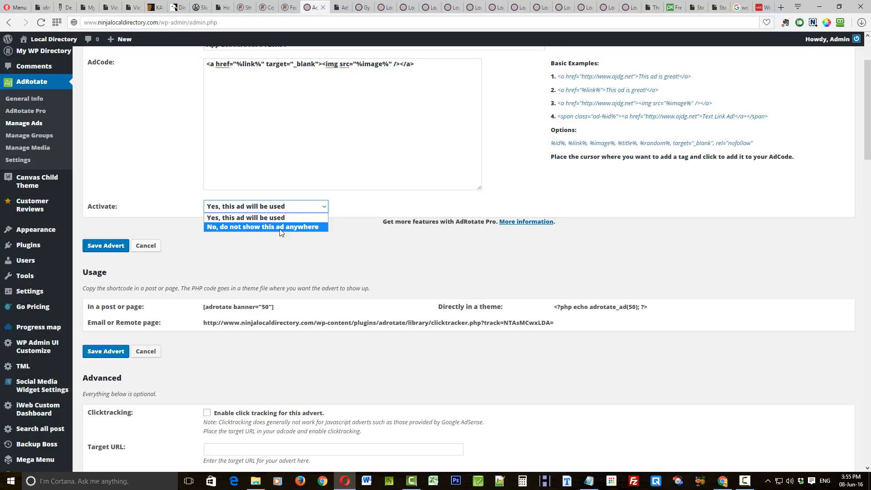
left_click(370, 229)
left_click(324, 204)
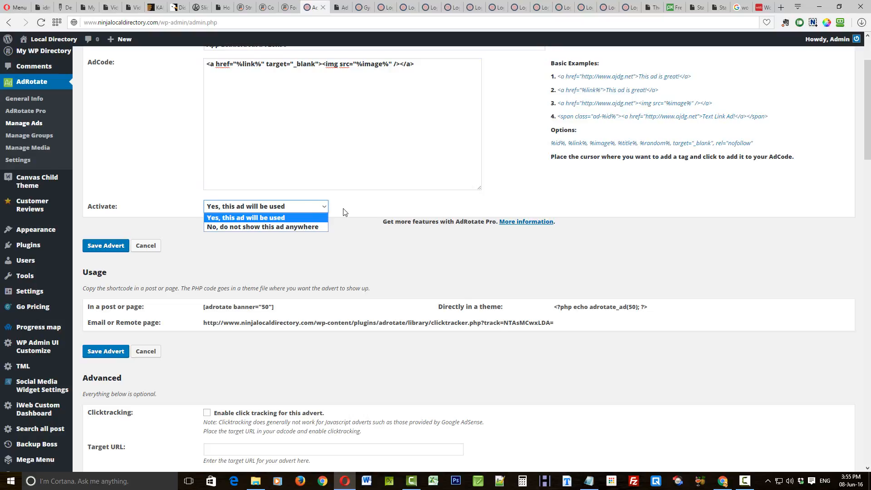
left_click(347, 204)
scroll(347, 236, "down", 6)
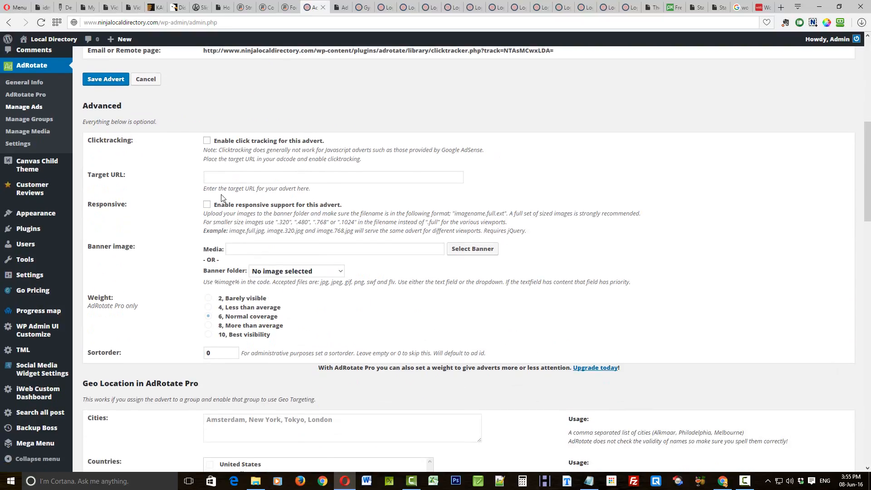
left_click(207, 140)
left_click(302, 177)
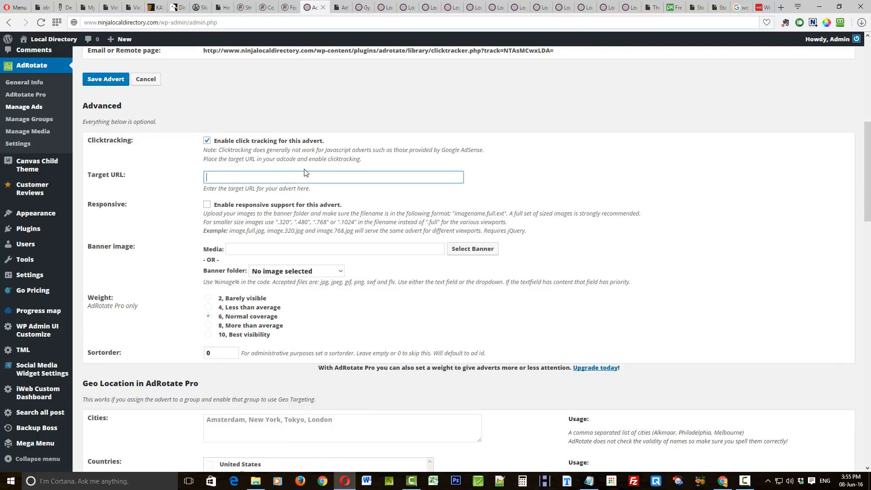
type("https:/")
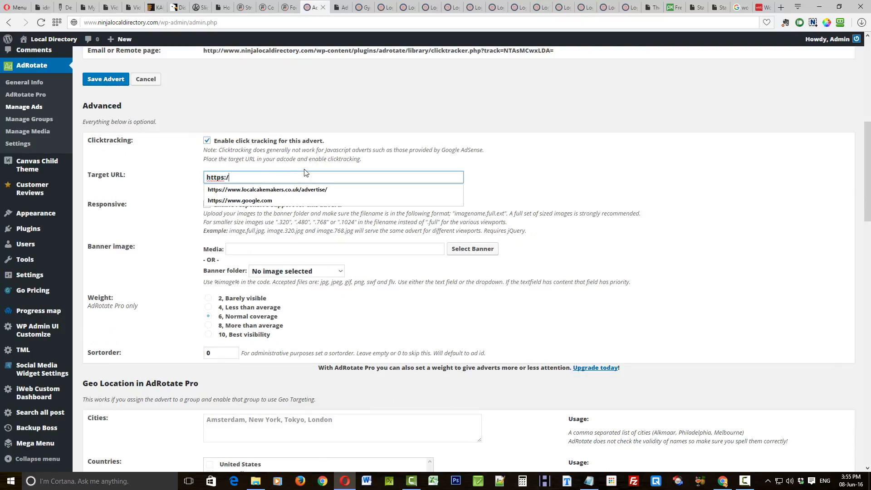
type("/www.googl")
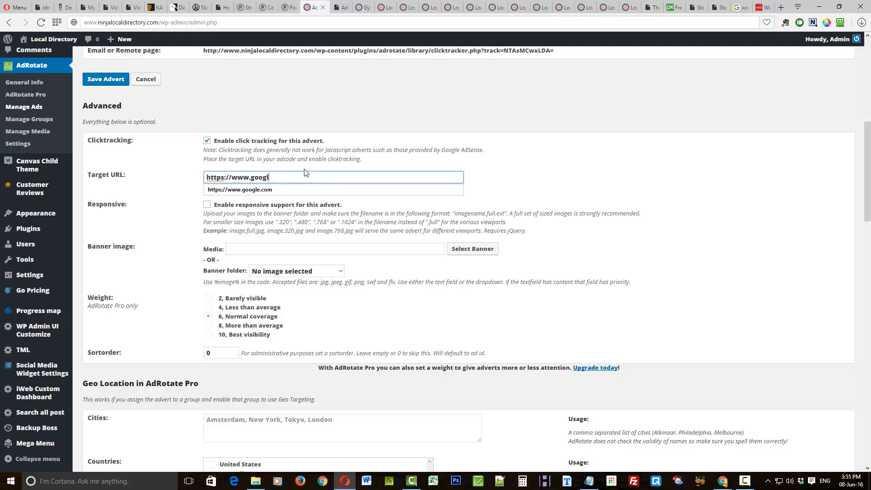
type("e.com")
left_click(428, 113)
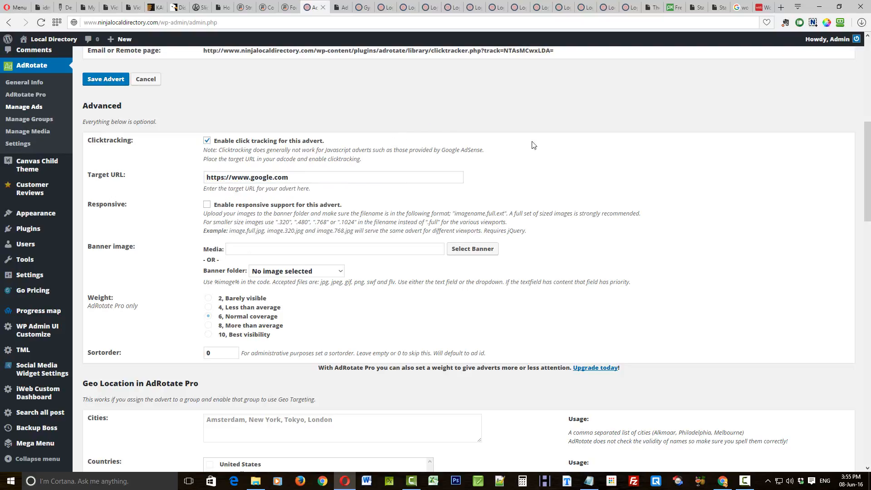
- Upload AppBusiness.png to the media library and choose it as the advert's banner image
scroll(551, 155, "down", 1)
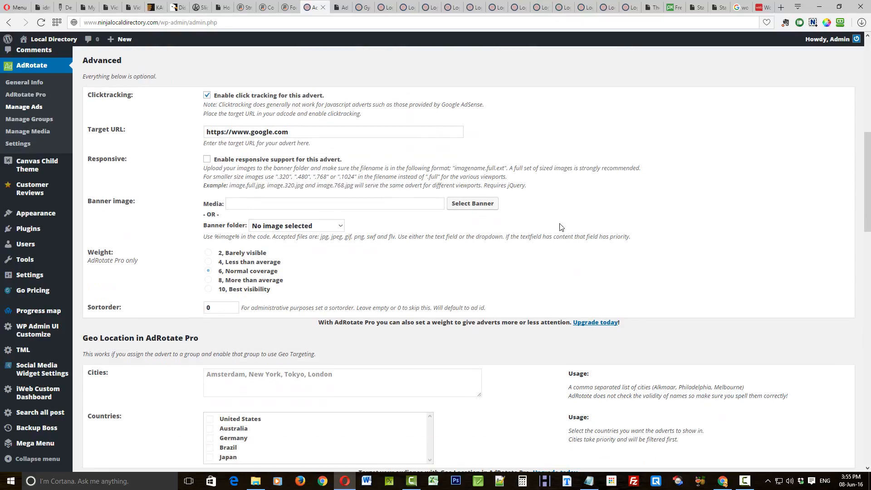
left_click(462, 204)
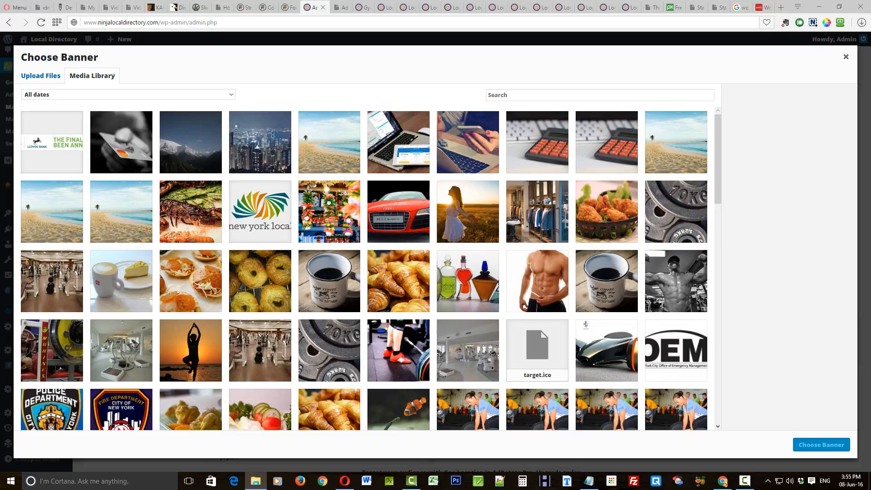
left_click_drag(564, 110, 350, 381)
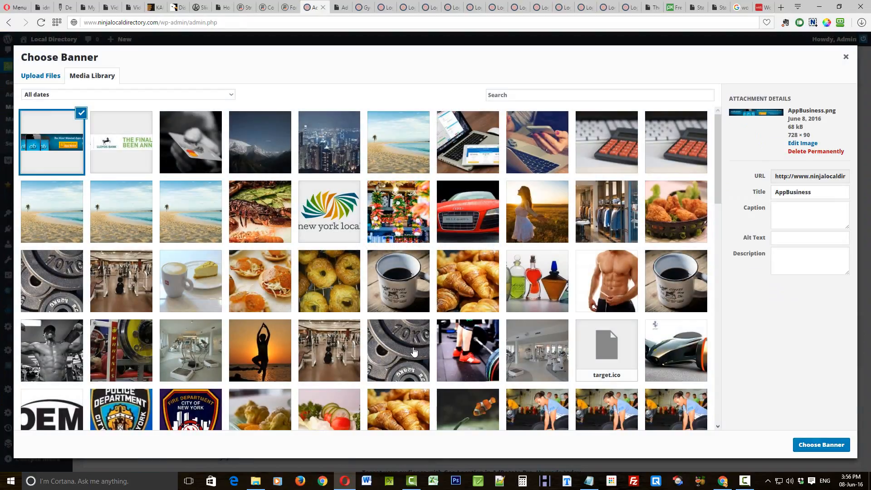
left_click(824, 445)
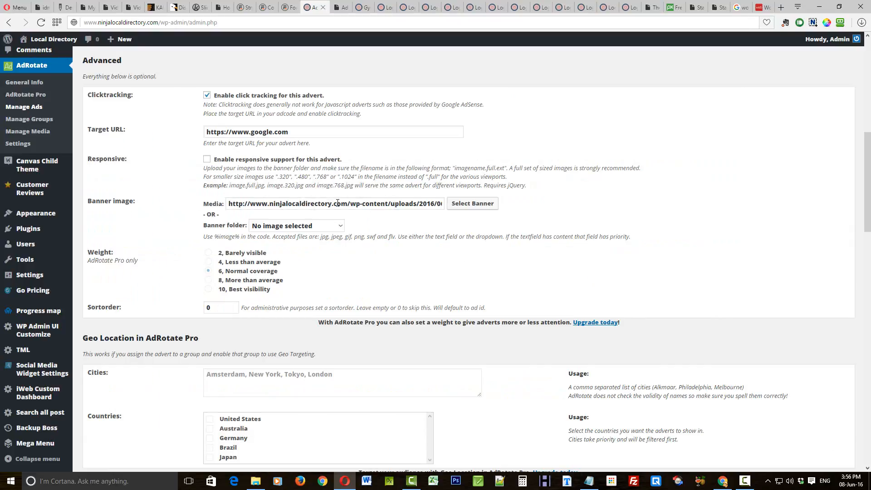
- Set the advert's schedule to end on 31 December 2020 at 00:00
scroll(373, 218, "down", 4)
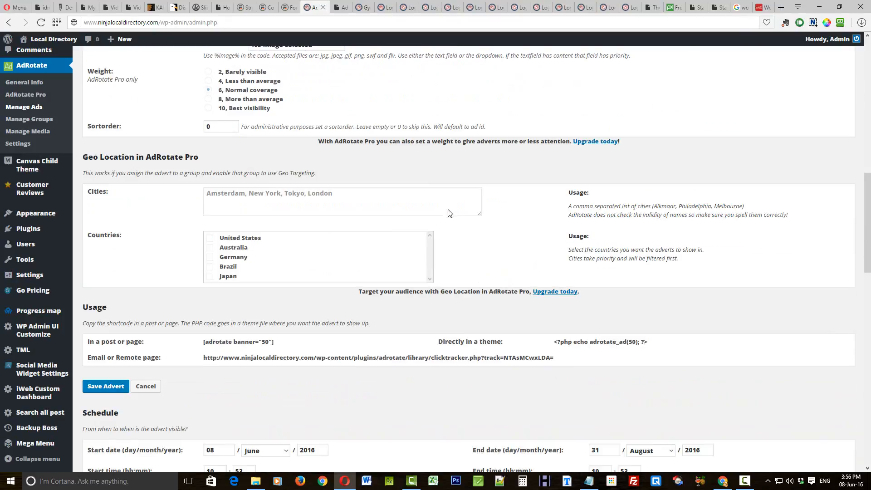
scroll(481, 213, "down", 6)
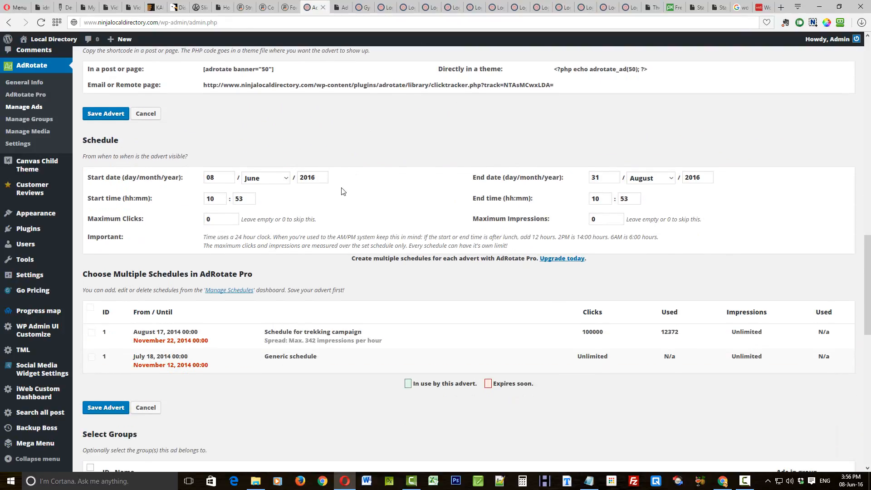
double_click(693, 178)
type("2020")
left_click(671, 177)
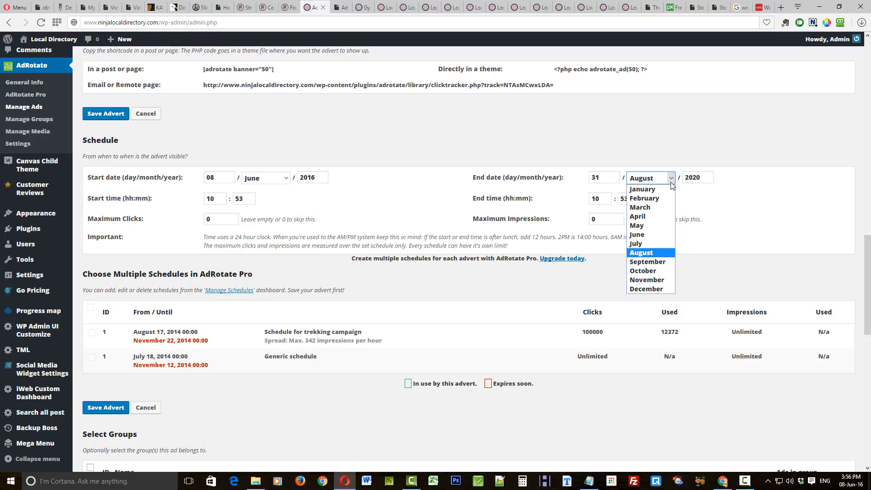
left_click(647, 292)
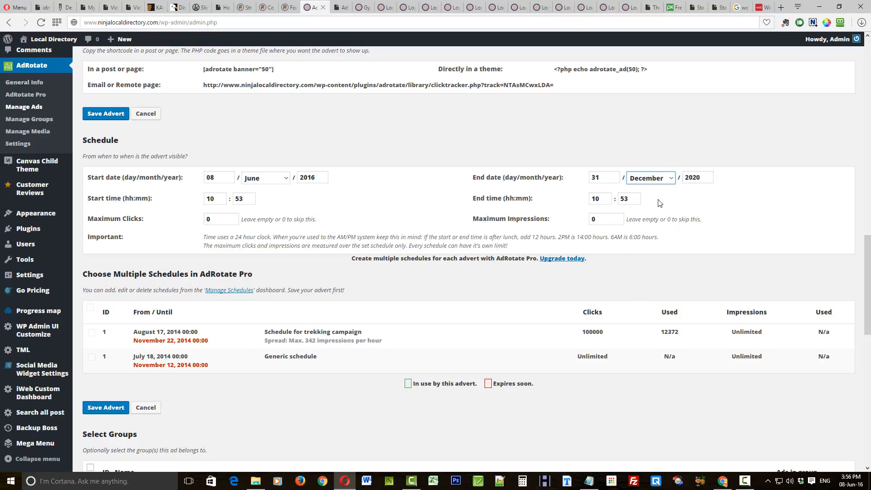
left_click_drag(633, 201, 562, 195)
type("0000")
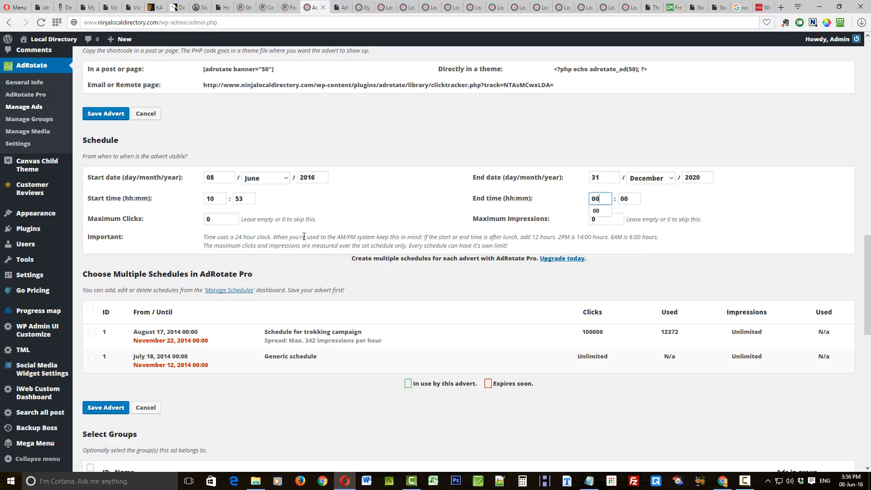
- Assign the advert to the Home Page Leaderboard 728x90 (Above Listings) group and save it
scroll(387, 256, "down", 8)
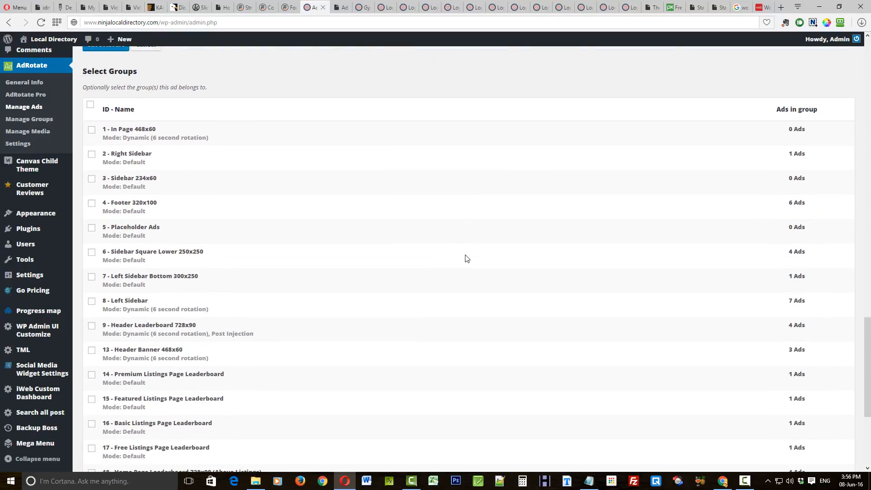
scroll(463, 258, "down", 4)
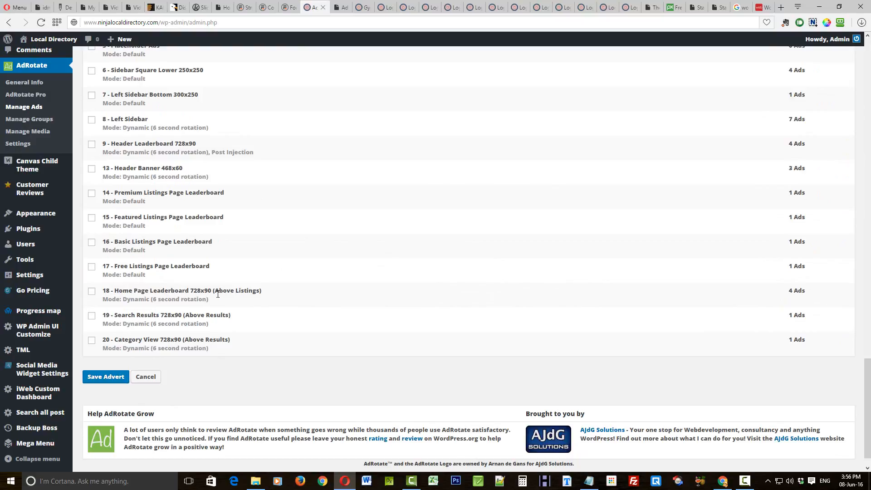
left_click(96, 292)
scroll(229, 209, "up", 3)
scroll(218, 135, "up", 1)
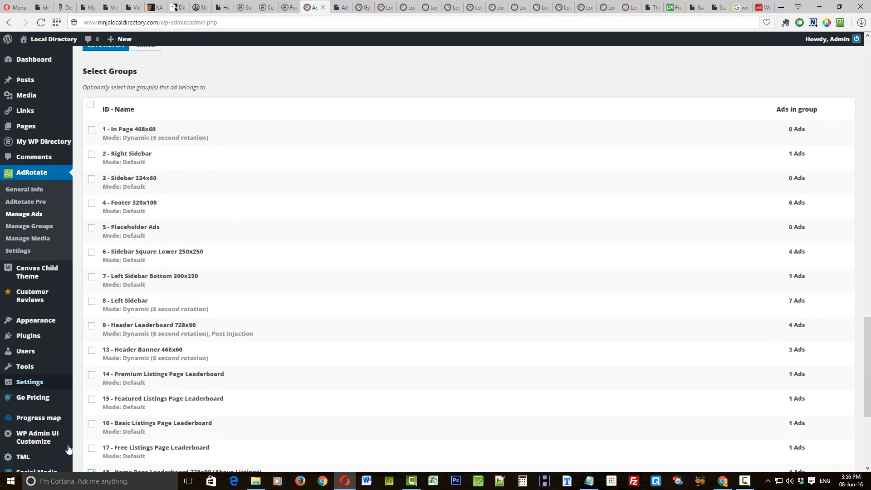
scroll(365, 243, "down", 1)
scroll(365, 244, "down", 3)
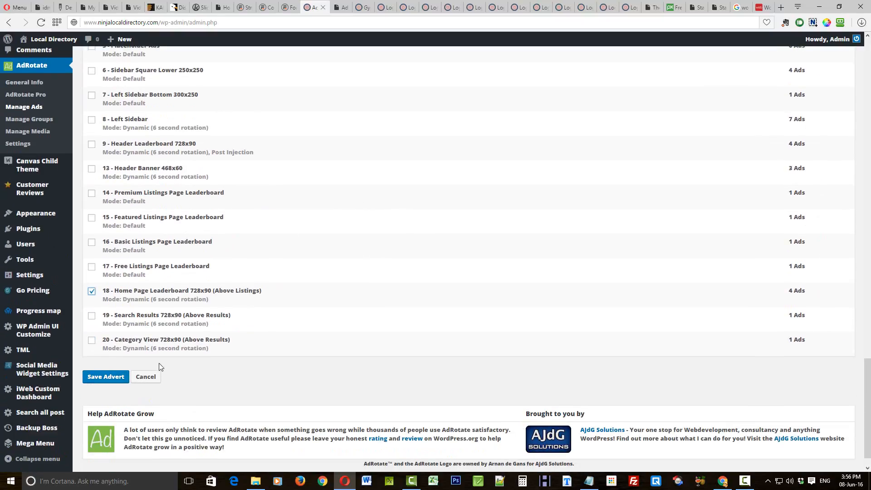
left_click(99, 379)
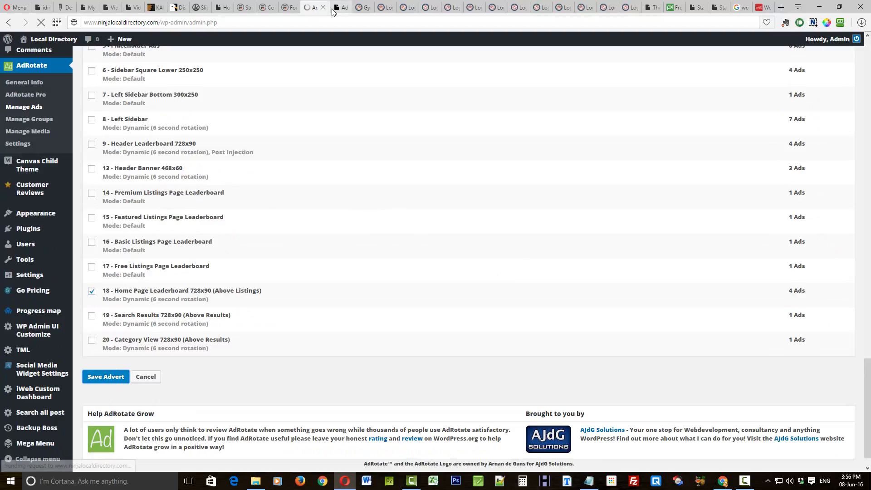
- Move the App Leaderboard 728x90 advert from the Home Page Leaderboard group to Category View 728x90 (Above Results) and save it
left_click(362, 8)
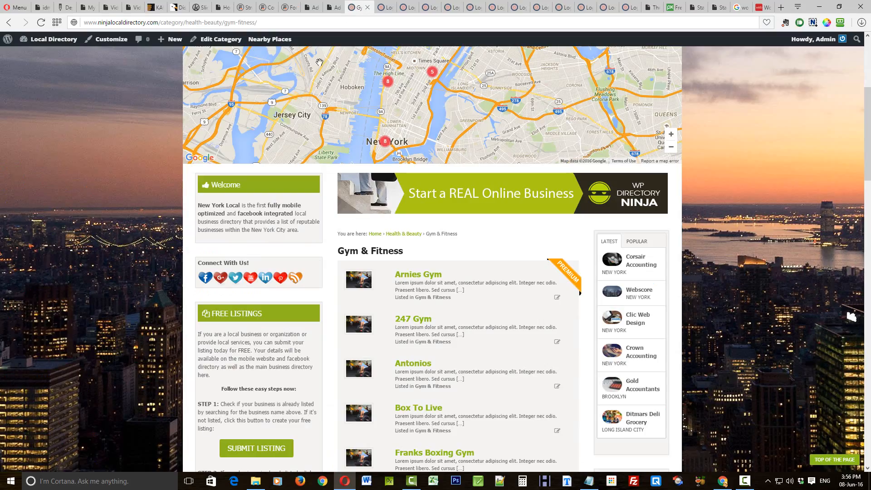
left_click(313, 8)
scroll(210, 282, "down", 3)
scroll(210, 282, "down", 4)
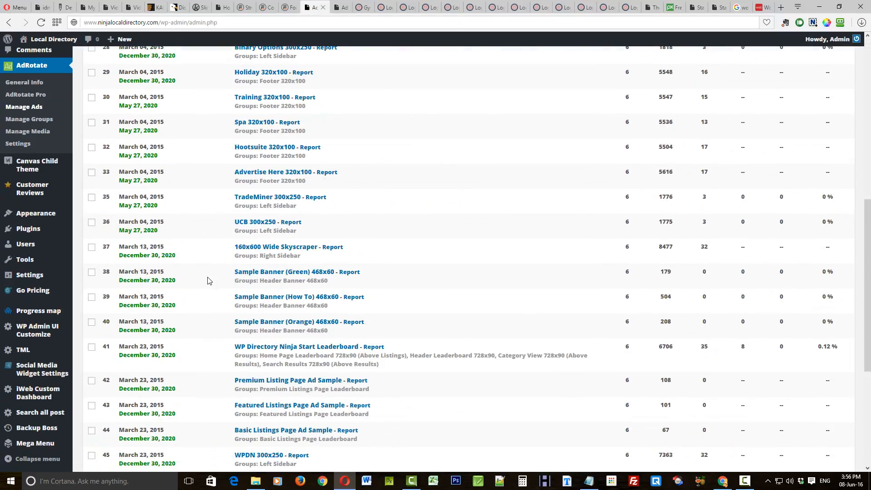
scroll(211, 277, "down", 5)
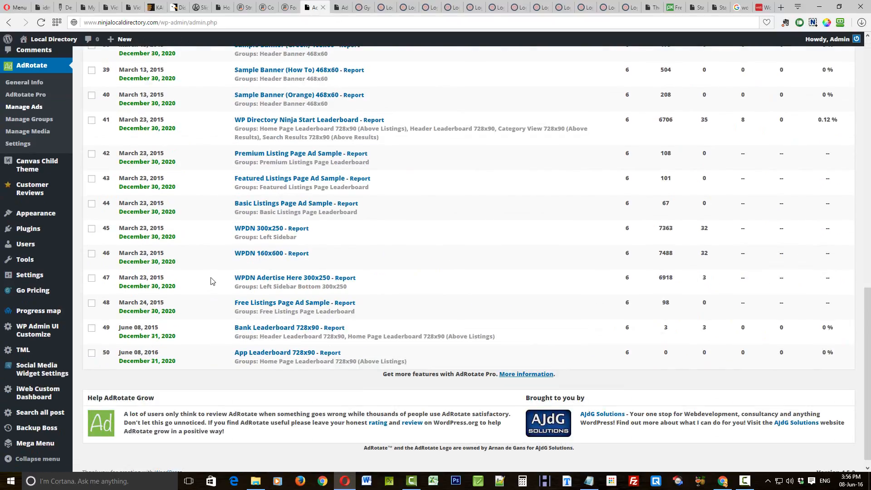
left_click(277, 352)
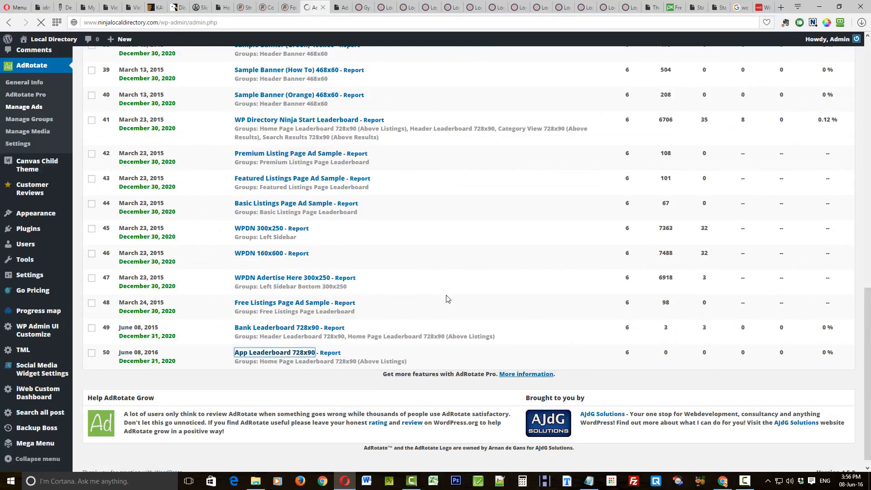
scroll(217, 329, "down", 20)
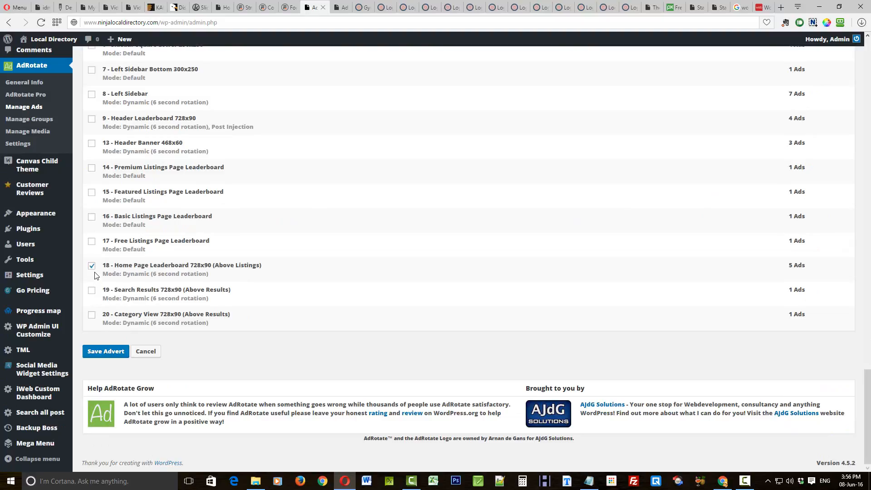
left_click(92, 266)
left_click(92, 316)
left_click(362, 7)
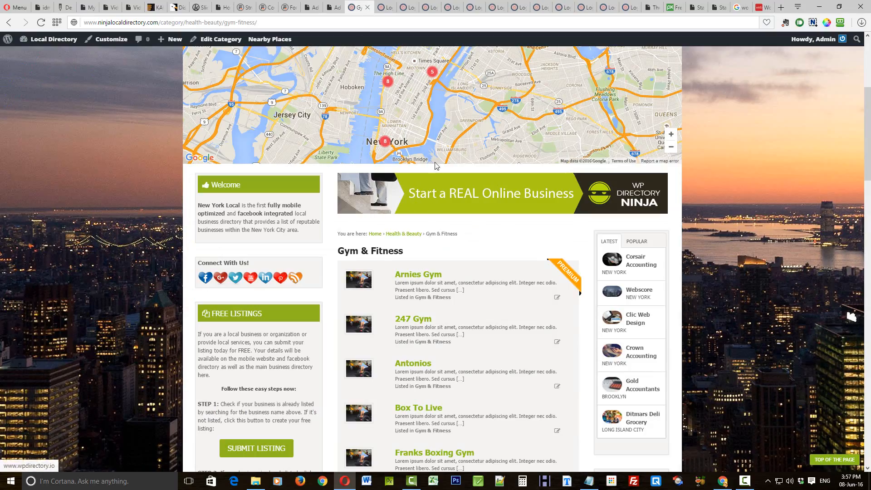
left_click(311, 7)
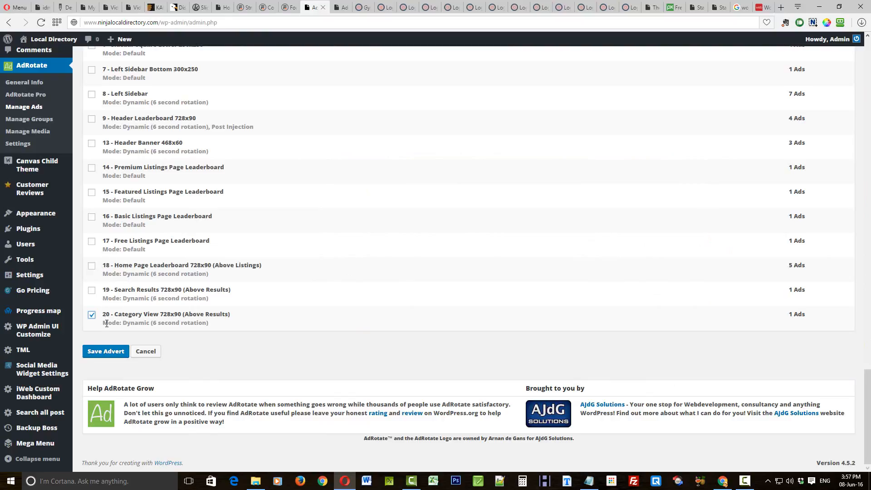
left_click(105, 351)
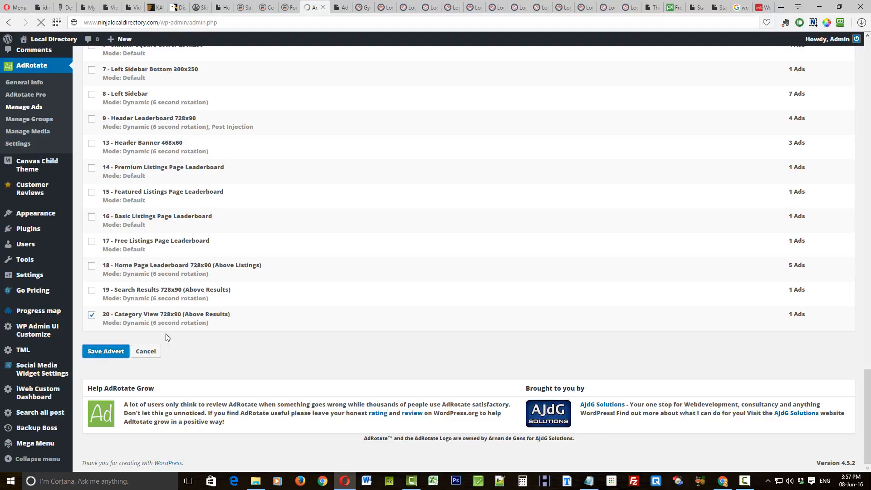
- Reload the Gym & Fitness category page and check the leaderboard banner above its listings
left_click(364, 9)
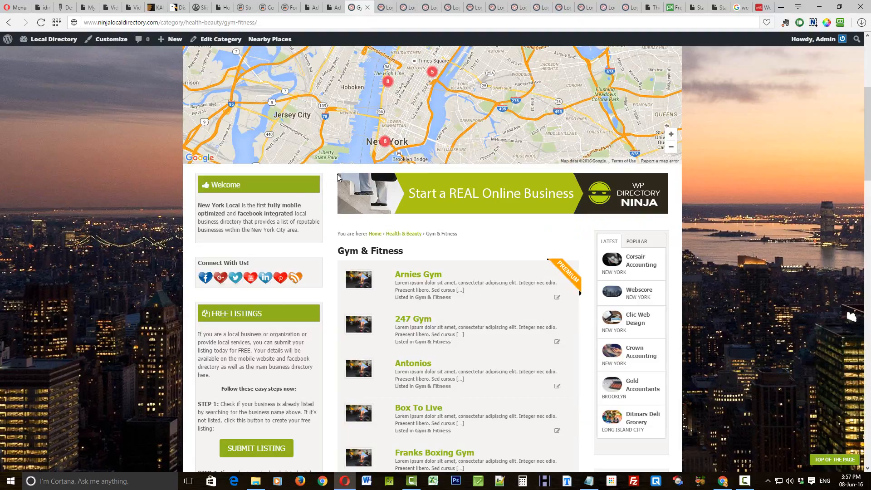
left_click(40, 22)
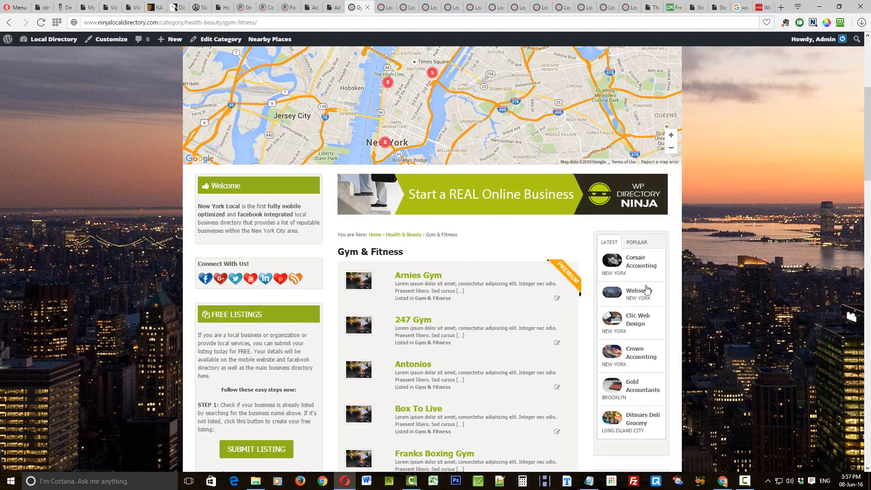
scroll(581, 310, "up", 2)
scroll(755, 290, "up", 3)
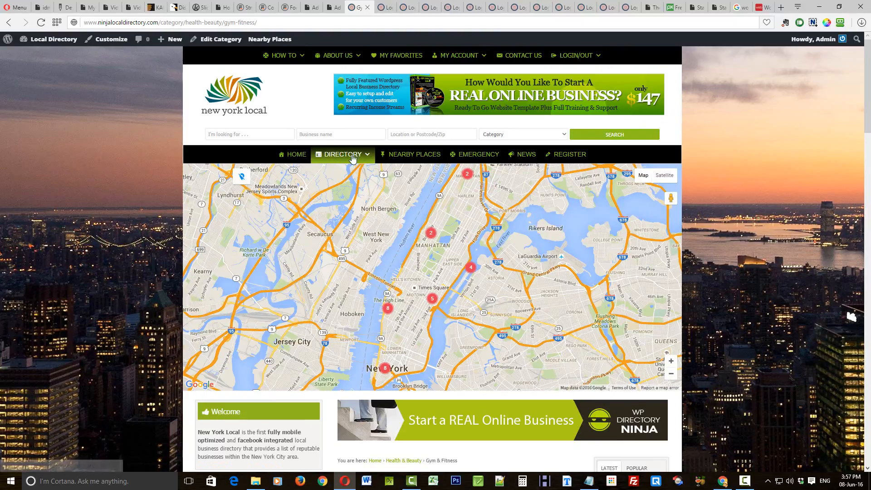
- Visit the Perfume and Web Design category pages and check the leaderboard banner above their listings
mouse_move(349, 156)
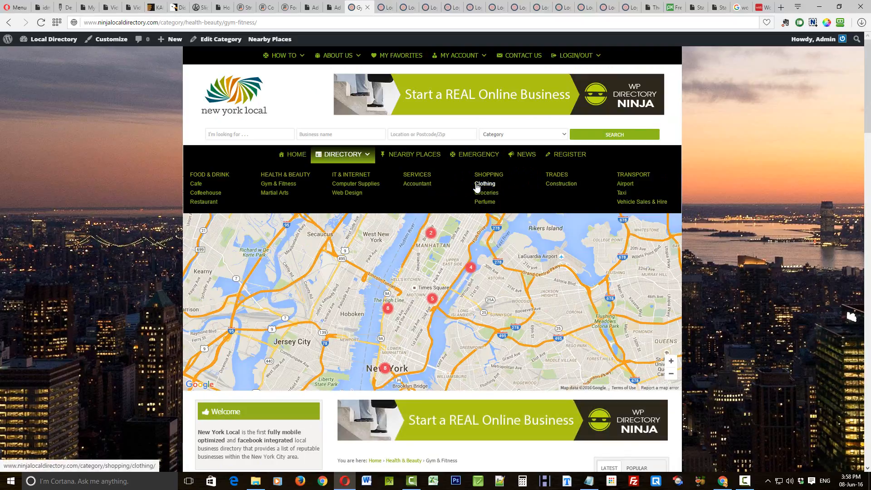
left_click(484, 201)
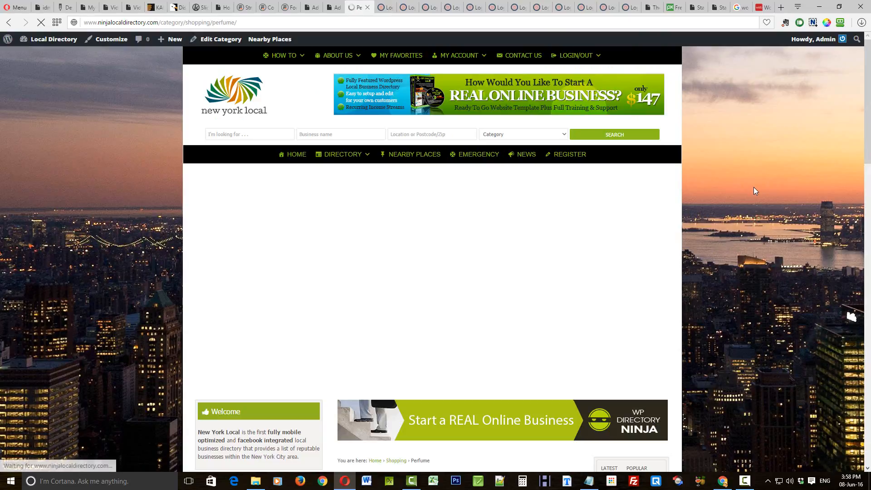
scroll(553, 365, "down", 2)
scroll(552, 365, "down", 4)
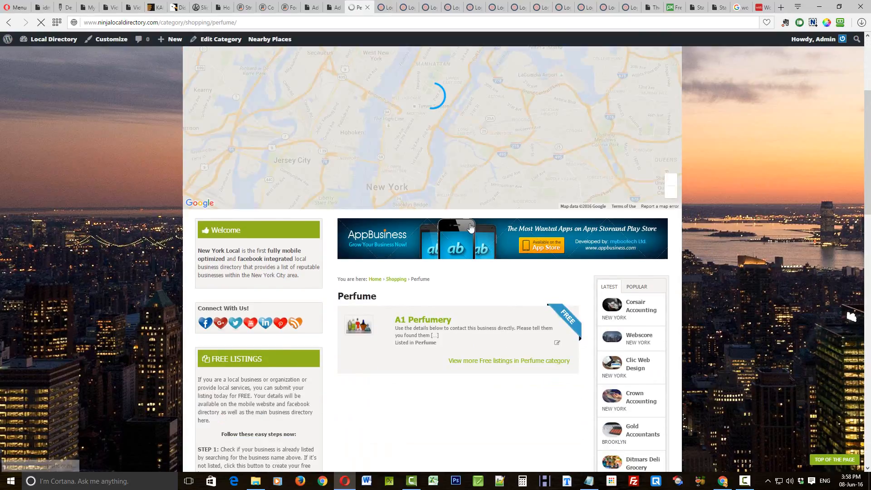
scroll(754, 218, "up", 6)
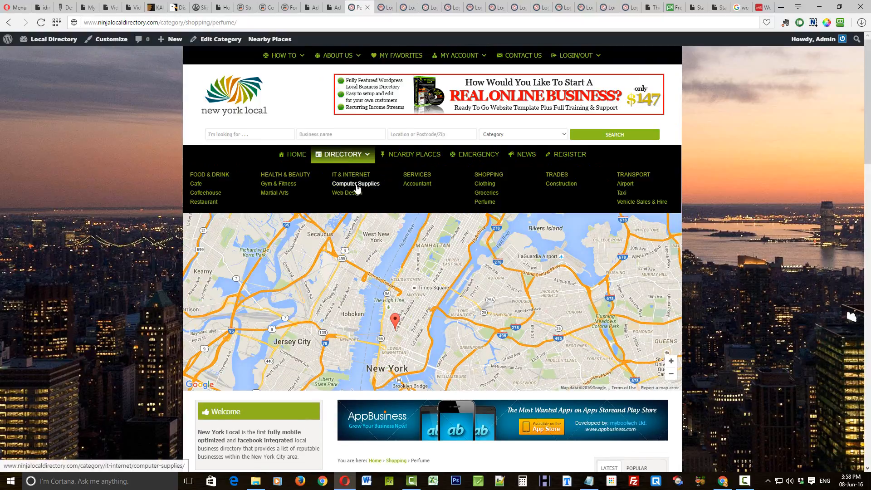
left_click(346, 193)
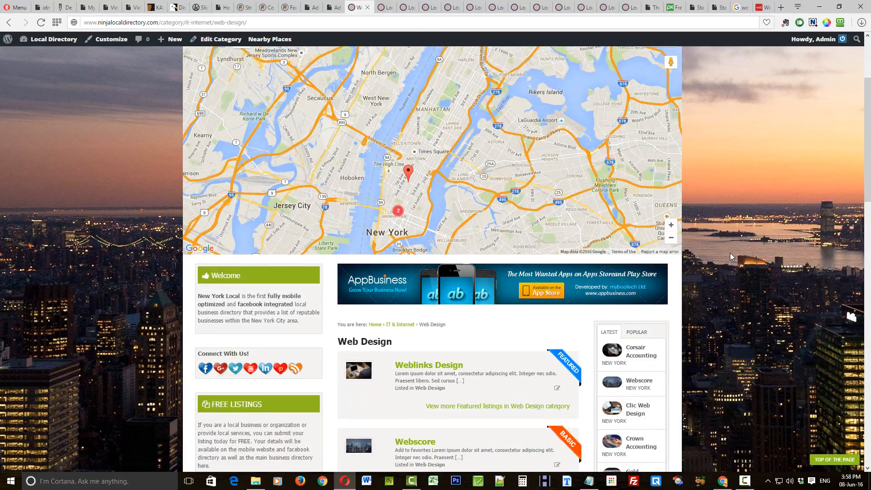
scroll(730, 252, "up", 3)
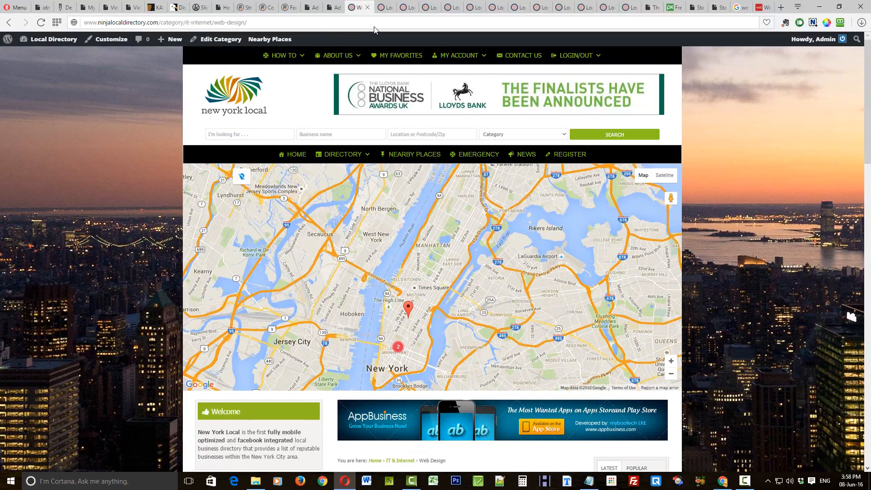
- Review the App Leaderboard 728x90 advert's group assignments, including the Search Results 728x90 group
left_click(315, 7)
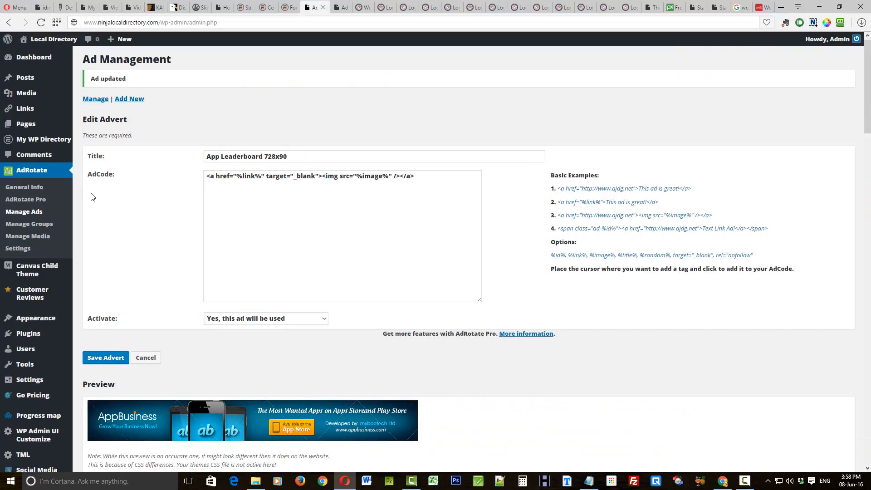
scroll(101, 200, "down", 10)
scroll(512, 254, "down", 10)
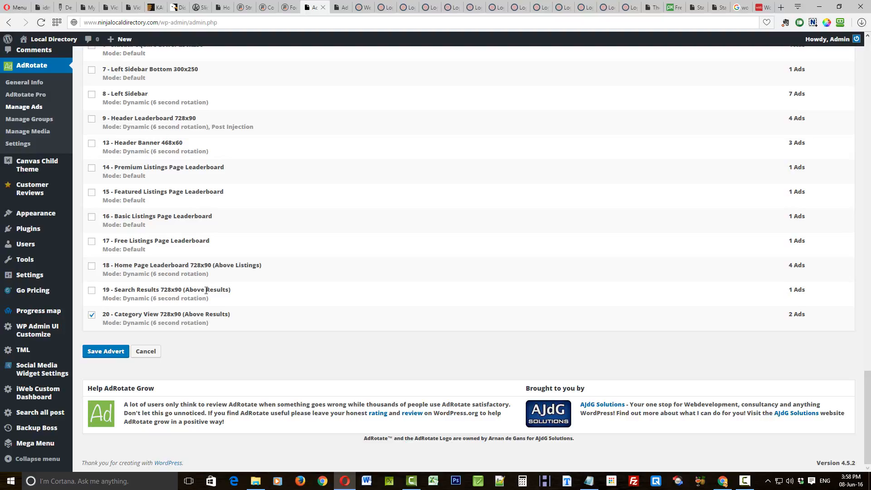
- Search the directory for "gym" and check the leaderboard banner above the search results
left_click(361, 8)
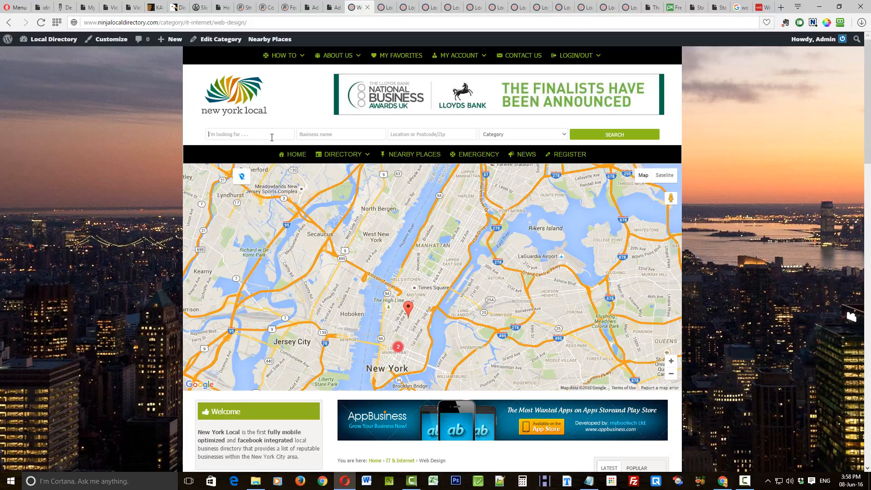
type("gym")
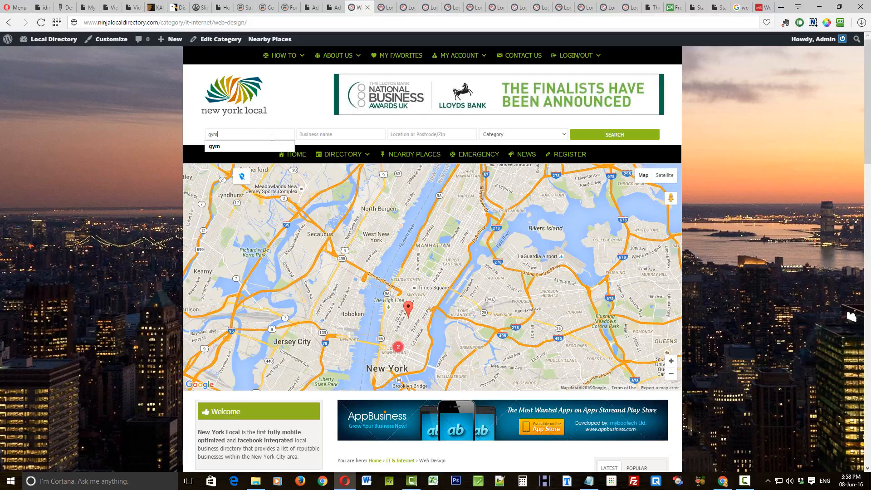
left_click(597, 136)
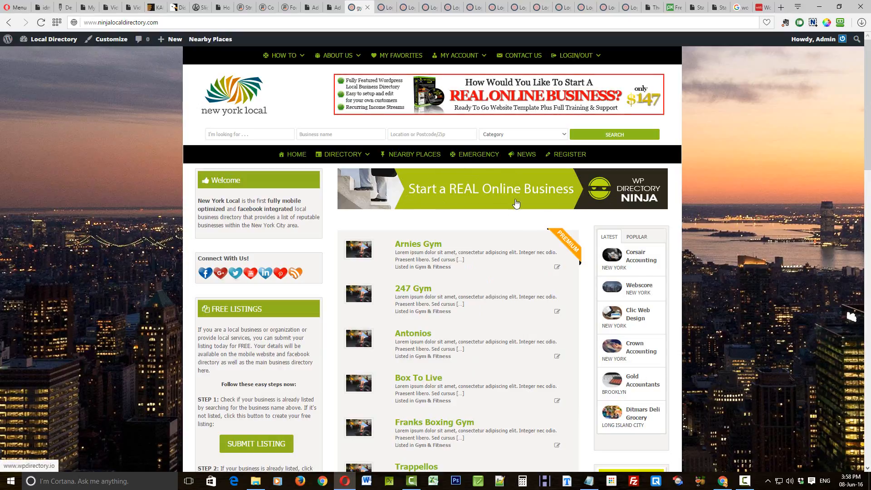
- Start a new advert in AdRotate and title it "Lawyers Leaderboard 728x90"
left_click(311, 8)
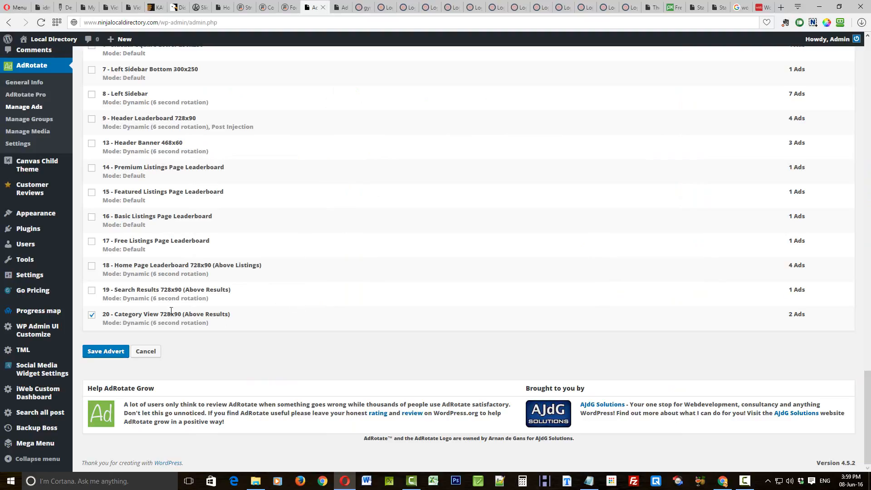
left_click(92, 317)
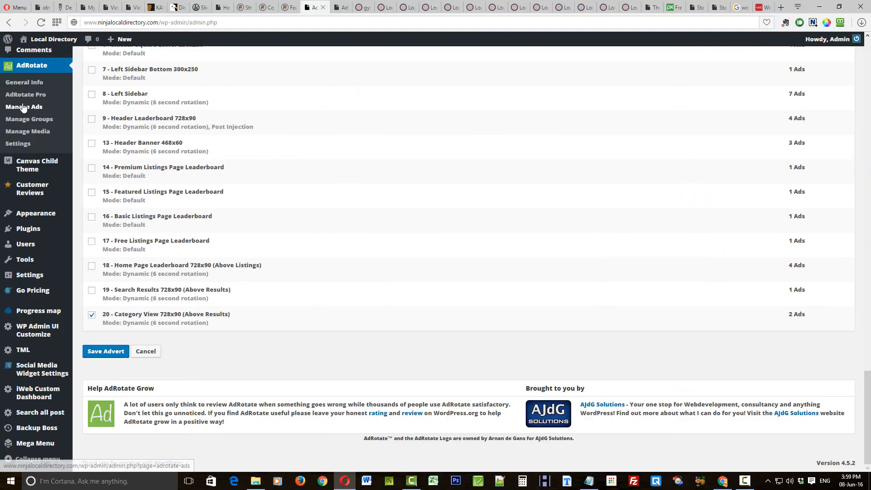
scroll(308, 120, "up", 20)
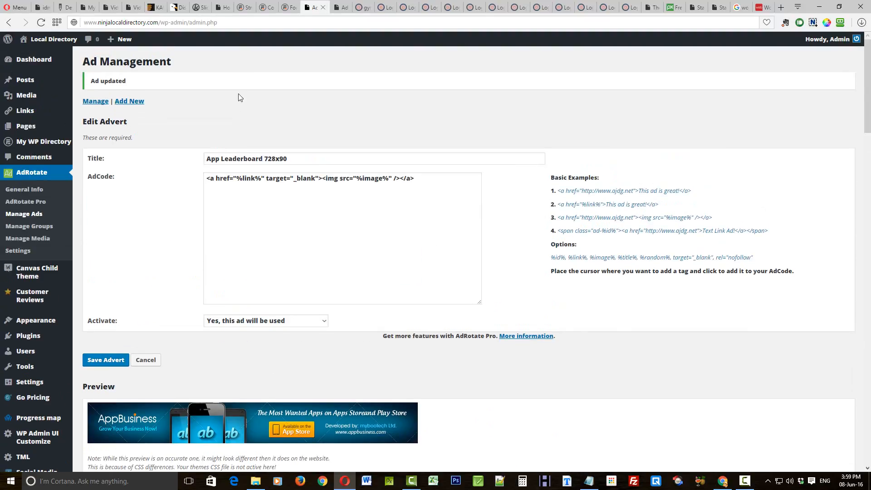
left_click(132, 101)
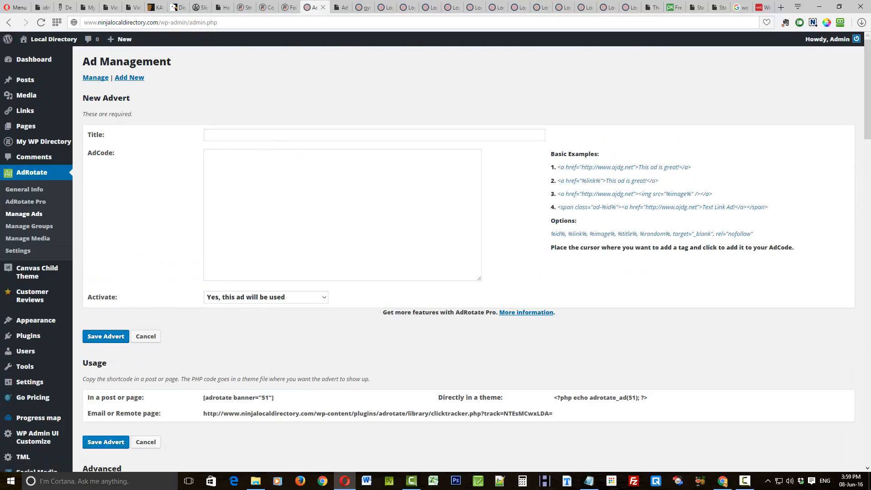
key("alt+Tab")
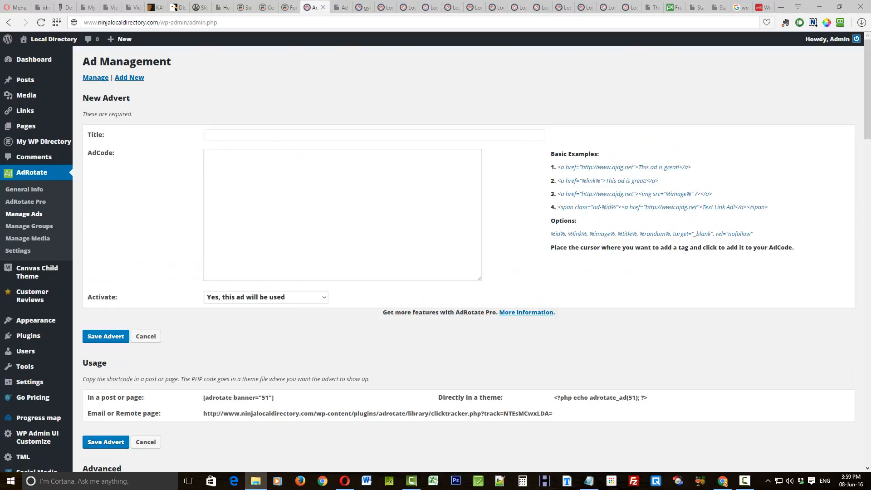
left_click(263, 137)
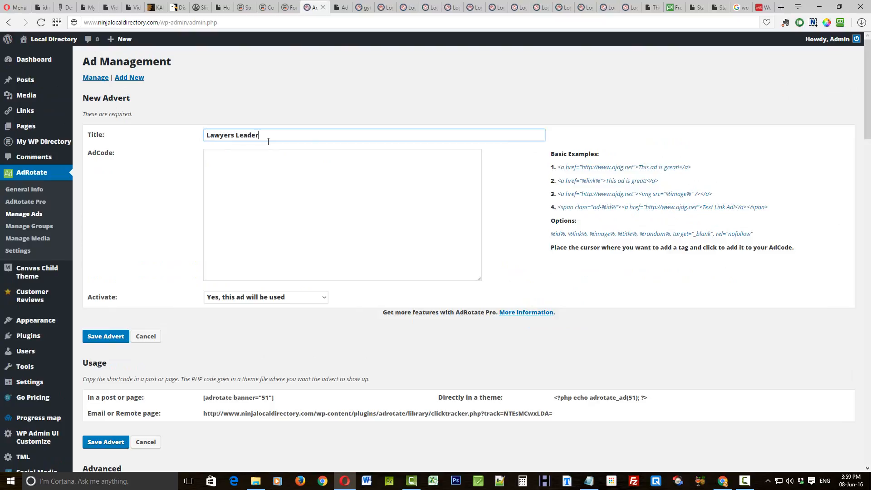
type("Lawyers Leaderboard 728x90")
- Copy the AdCode from the WP Directory Ninja Start Leaderboard advert into the new Lawyers Leaderboard advert
left_click(337, 9)
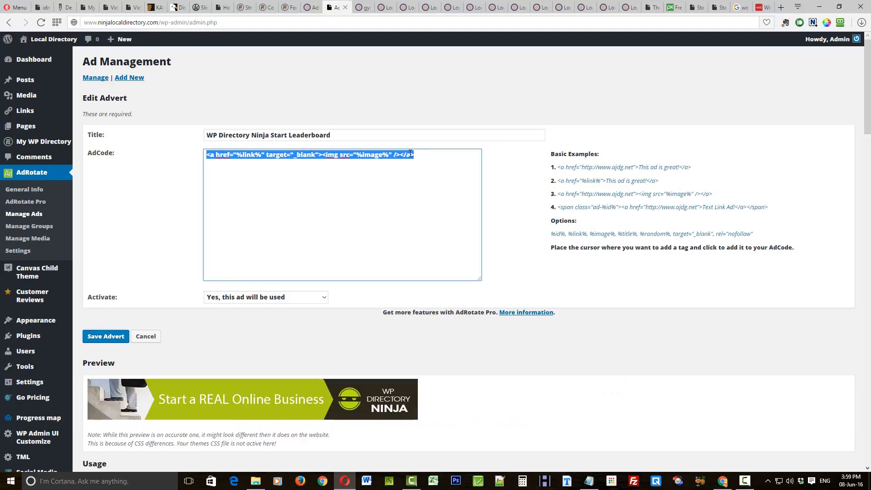
left_click(313, 7)
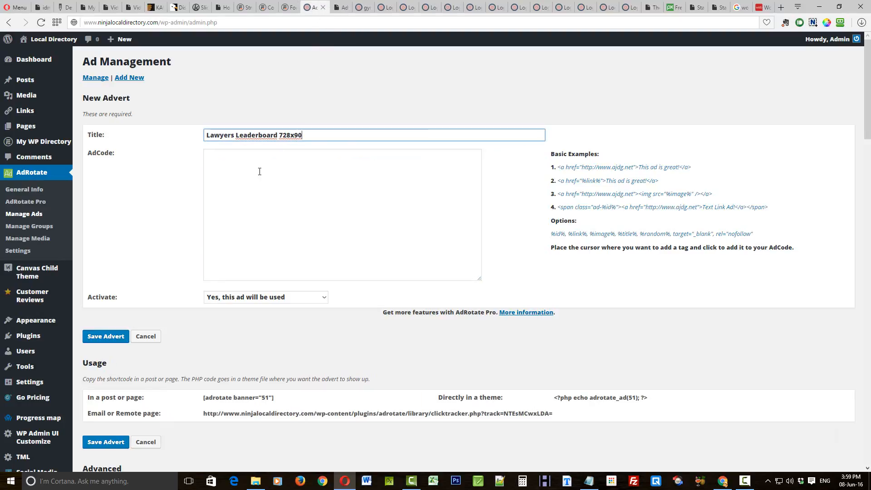
left_click(256, 173)
type("<a href=\"%link%\" target=\"_blank\"><img src=\"%image%\" /></a>")
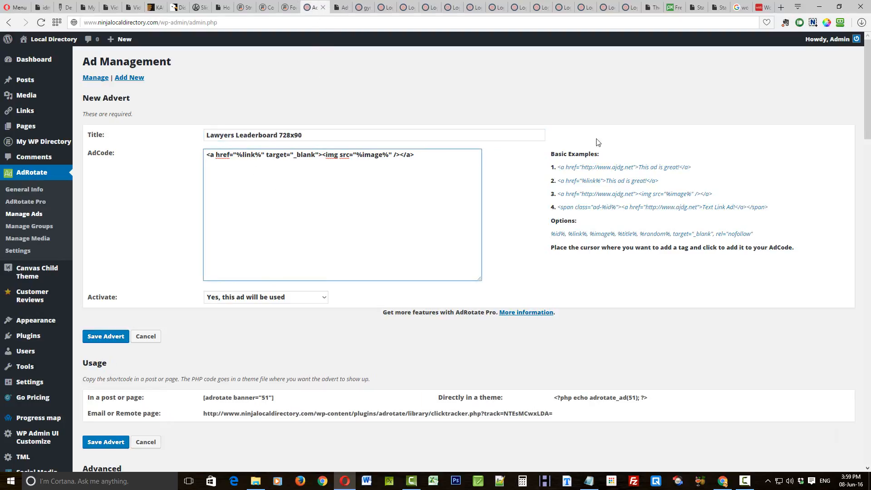
scroll(494, 181, "down", 5)
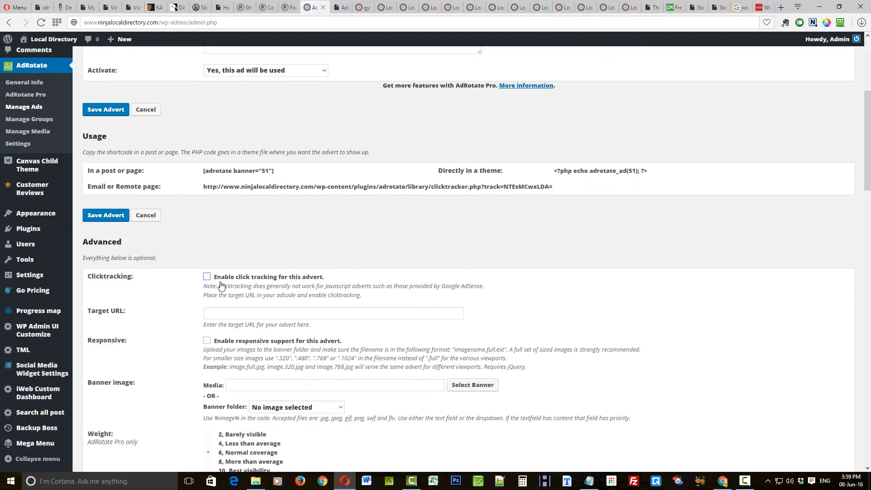
left_click(220, 280)
scroll(428, 266, "down", 2)
key("Tab")
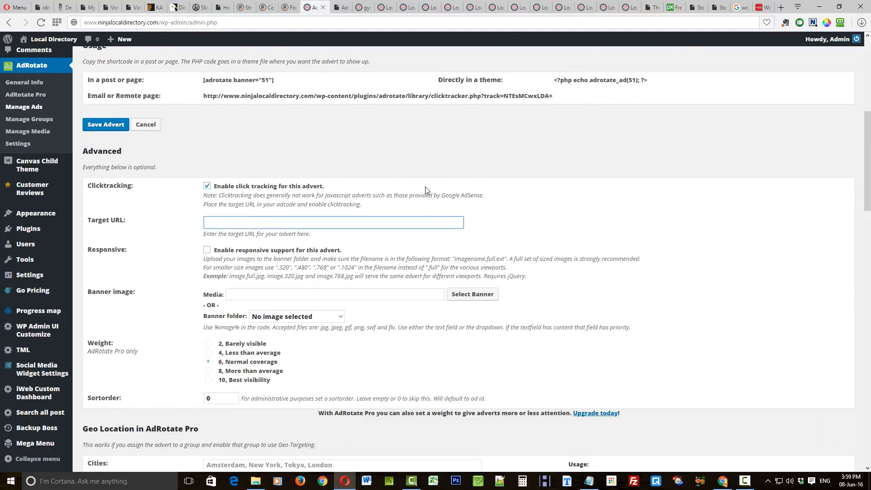
type("https:")
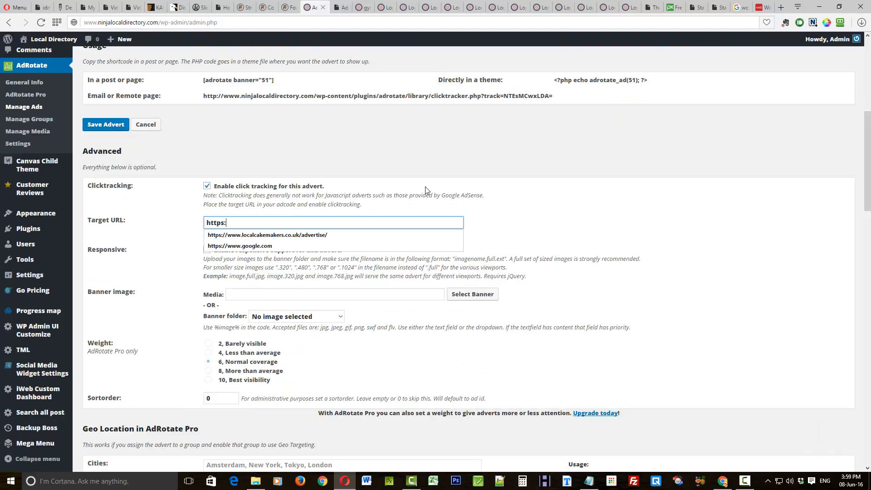
type("//www.goo")
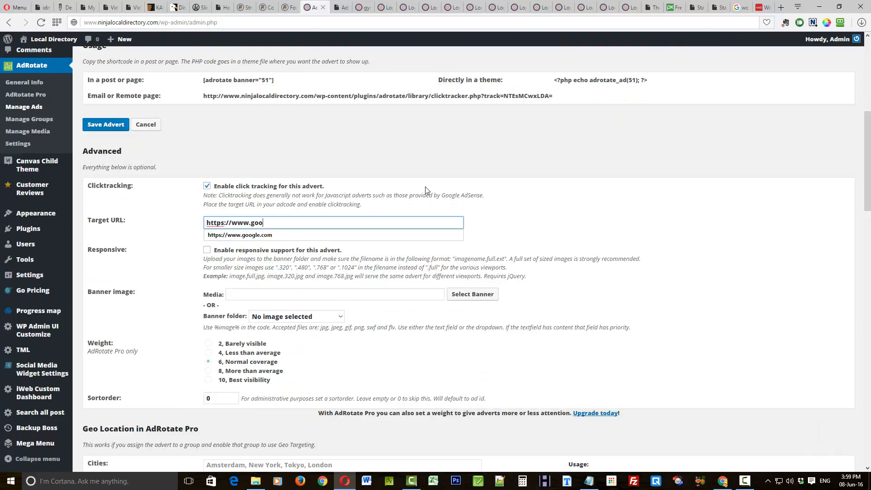
type("gle.com")
left_click(511, 209)
- Upload Leaderboard_Horz-Tablet.jpg to the media library and choose it as the advert's banner image
scroll(526, 210, "down", 2)
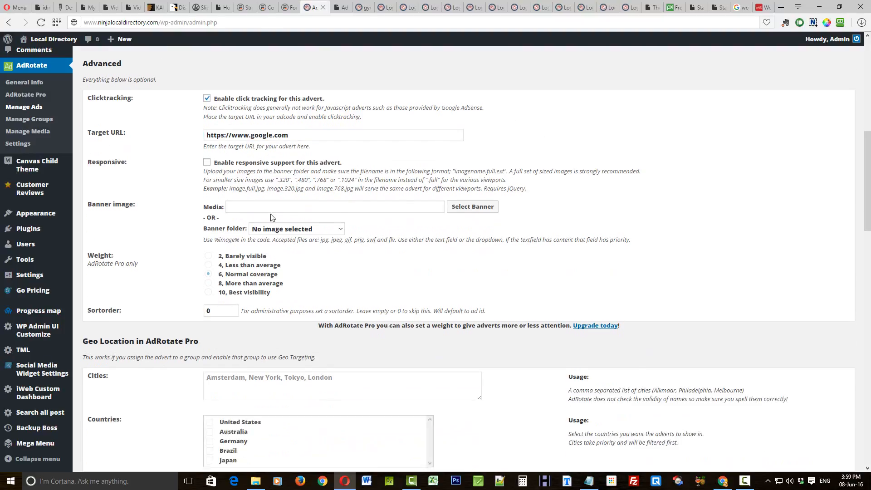
left_click(475, 206)
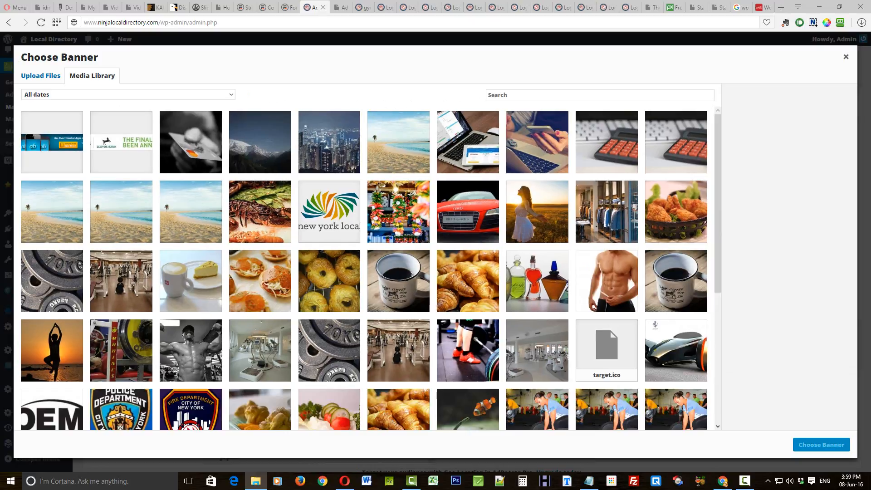
left_click_drag(616, 127, 171, 181)
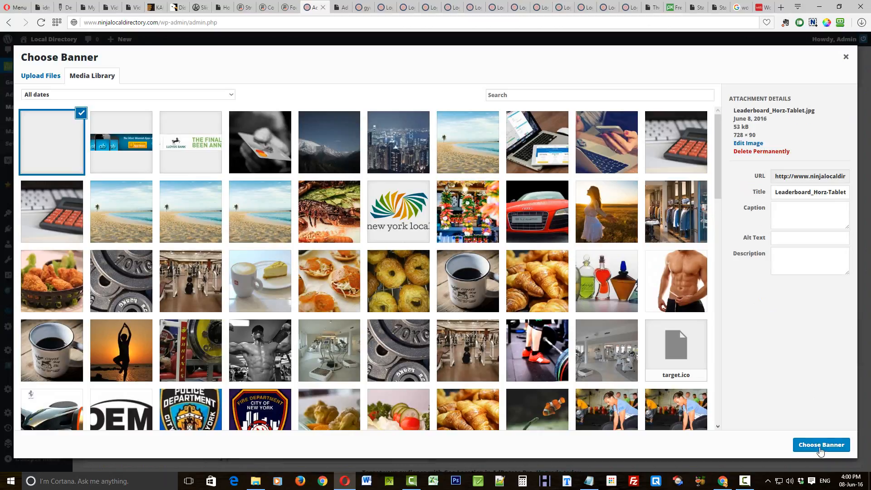
left_click(822, 446)
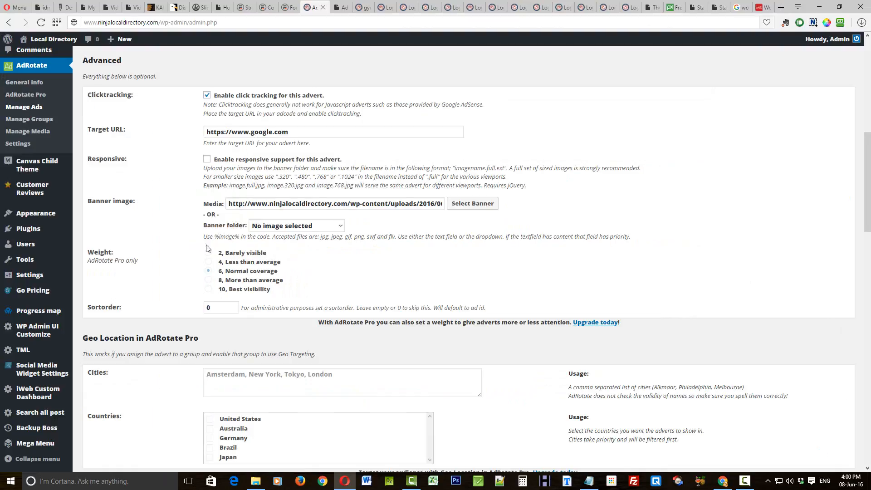
- Set the advert's schedule end year to 2020, change the end month, and set the end time to 00:00
scroll(446, 233, "down", 7)
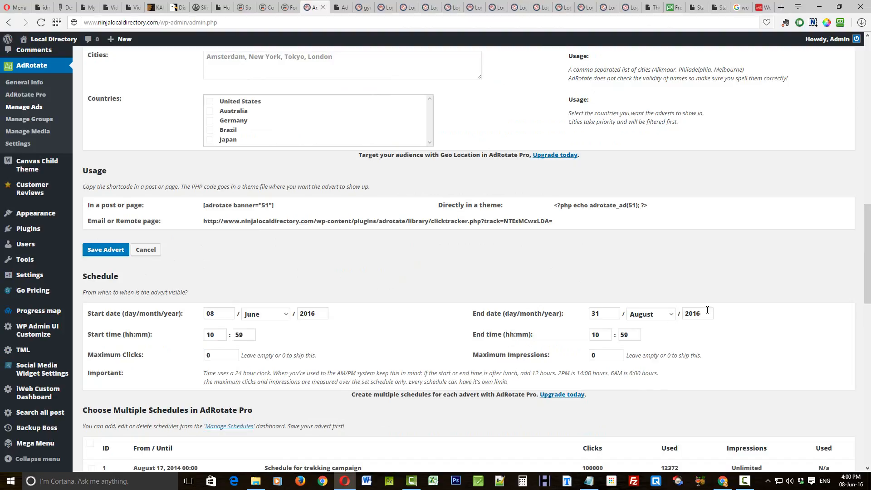
double_click(707, 310)
type("2020")
left_click(671, 315)
left_click(641, 424)
left_click(603, 309)
double_click(598, 334)
type("00")
key("Tab")
type("00")
- Assign the advert to the Search Results 728x90 (Above Results) group and save it
scroll(729, 282, "down", 7)
scroll(512, 325, "down", 9)
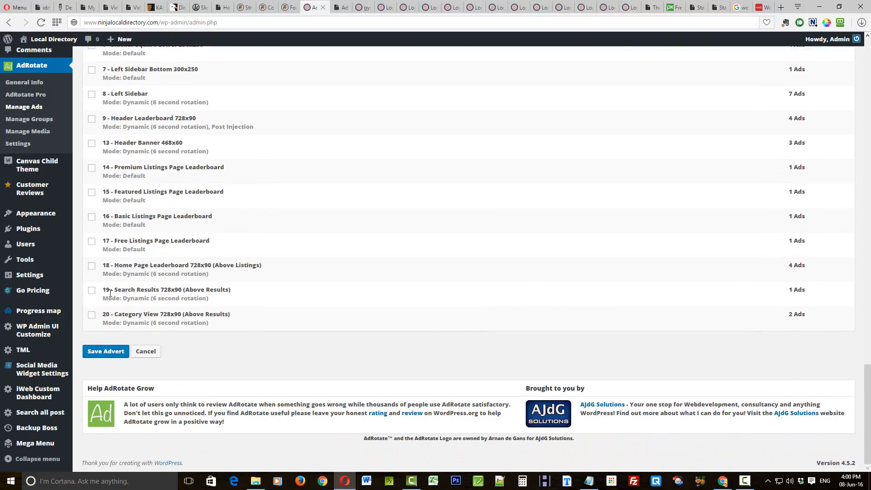
left_click(92, 291)
left_click(98, 352)
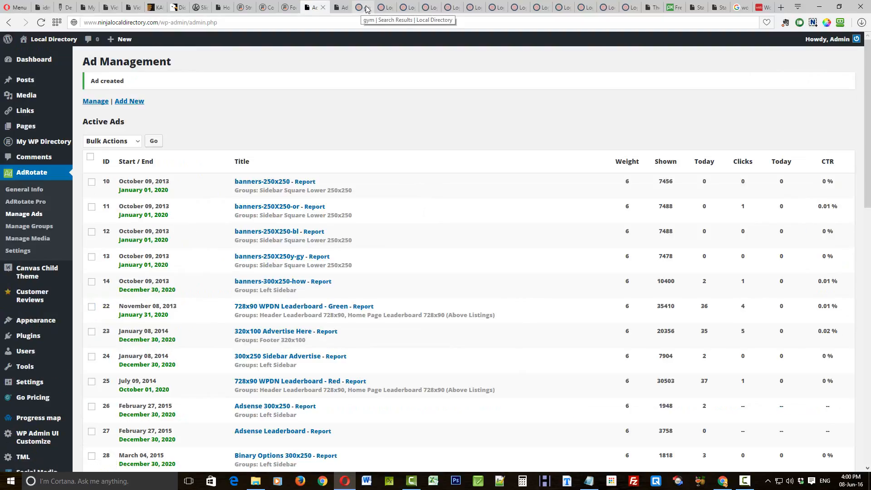
- Search the directory for "gym" and check the rotating leaderboard adverts above the results
left_click(366, 8)
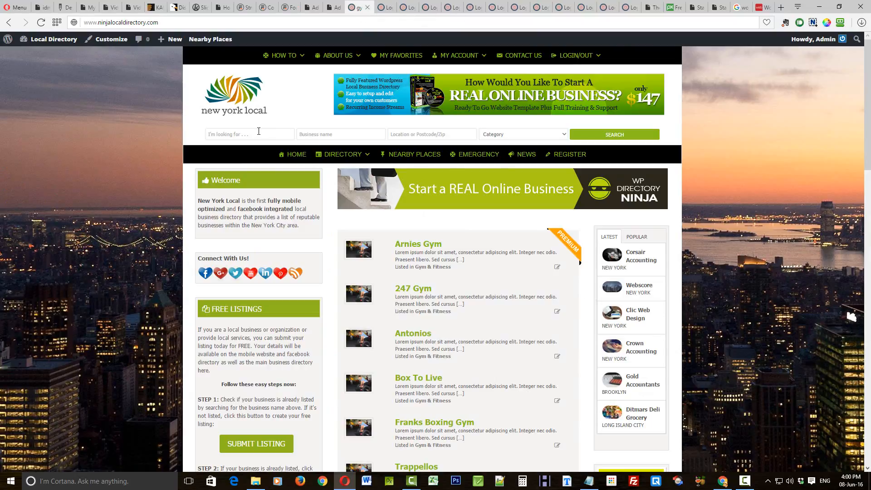
left_click(273, 135)
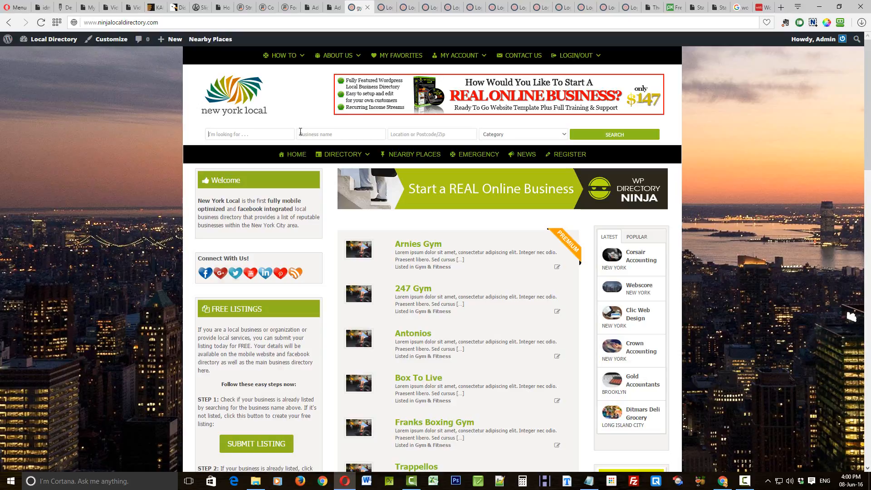
type("gy")
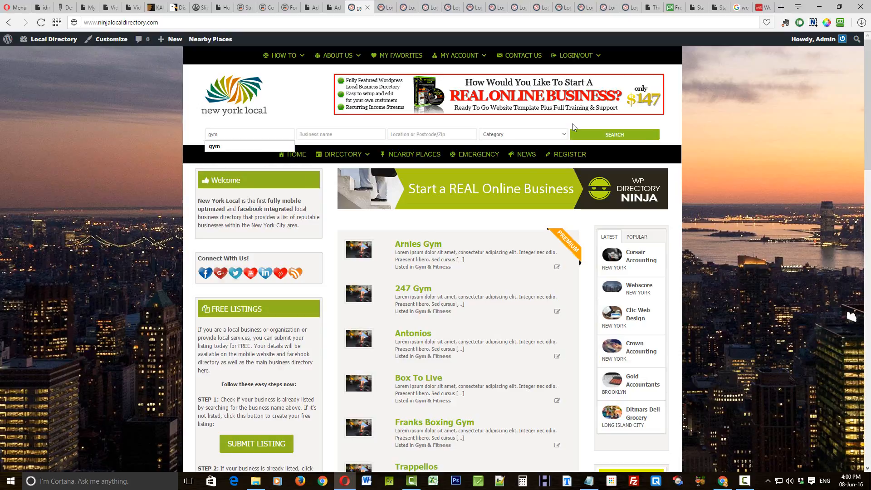
type("m")
left_click(612, 135)
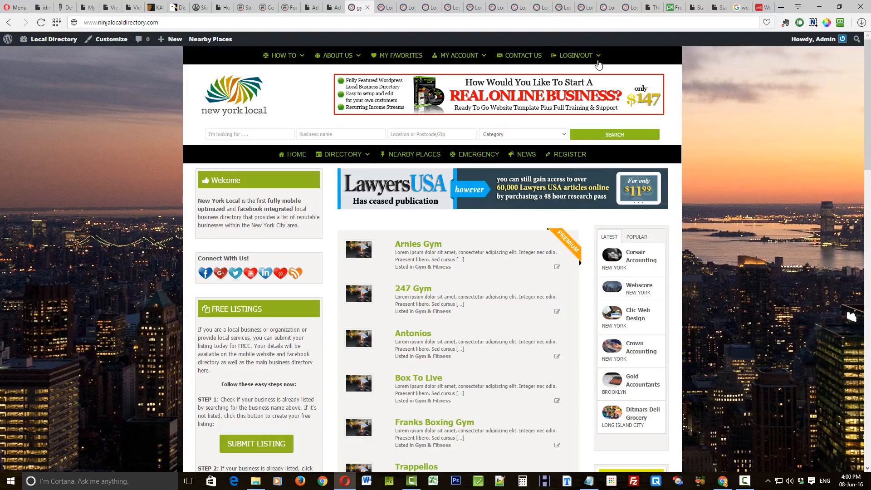
- Open the Search Results 728x90 (Above Results) group from AdRotate's group management list
left_click(312, 7)
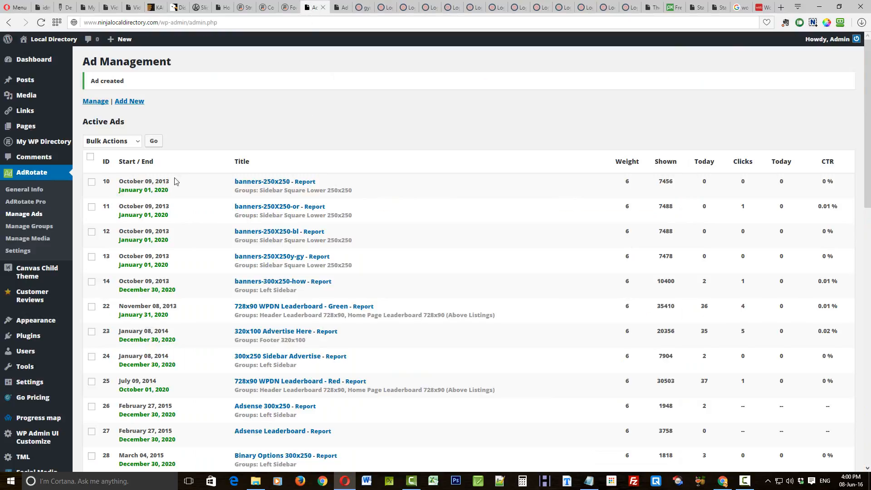
left_click(27, 226)
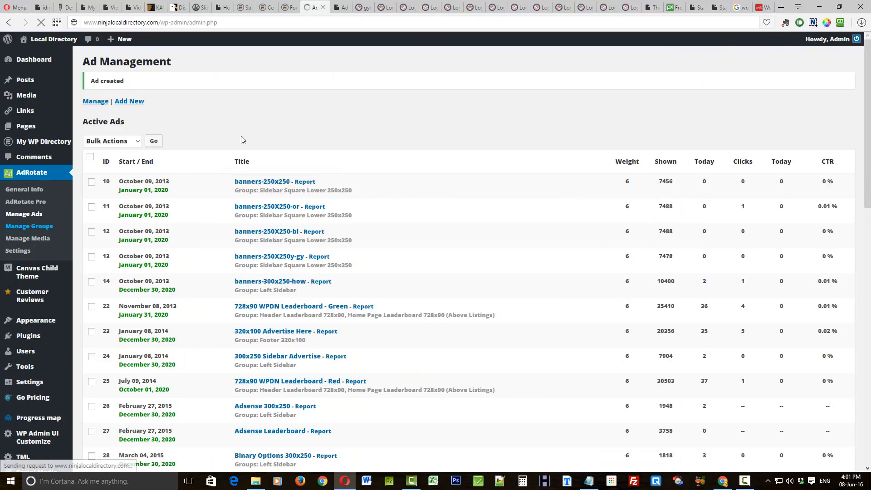
scroll(316, 177, "down", 5)
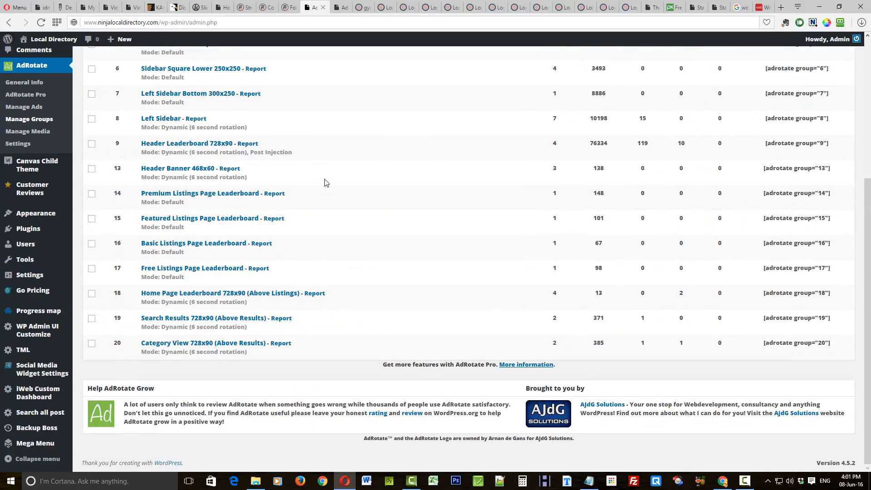
left_click(175, 319)
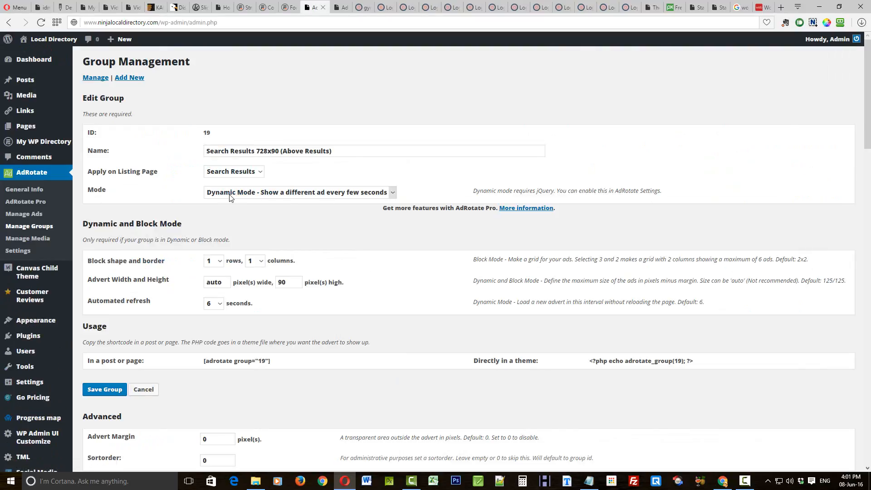
- Try the group's "Default - Show one ad at a time" mode and switch back to Dynamic Mode
left_click(393, 194)
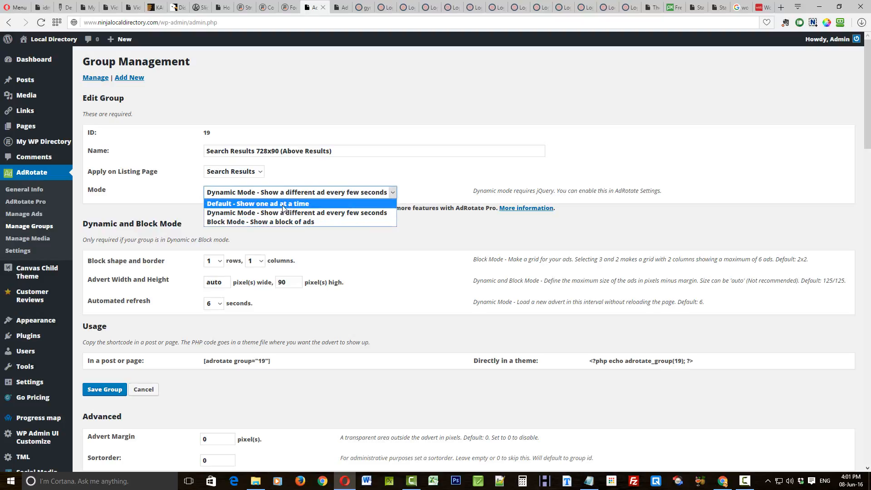
left_click(306, 205)
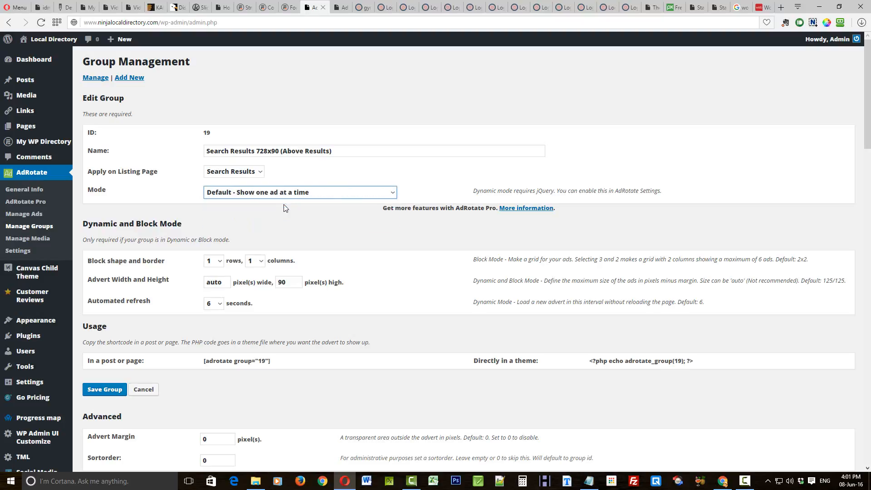
left_click(393, 194)
left_click(307, 211)
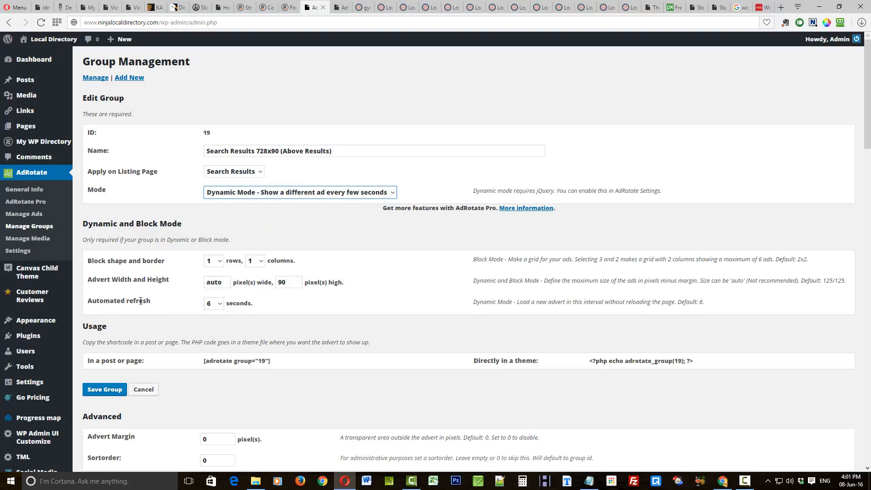
- Review the group's automated refresh intervals and the page choices for Apply on Listing Page
left_click(219, 303)
left_click(400, 249)
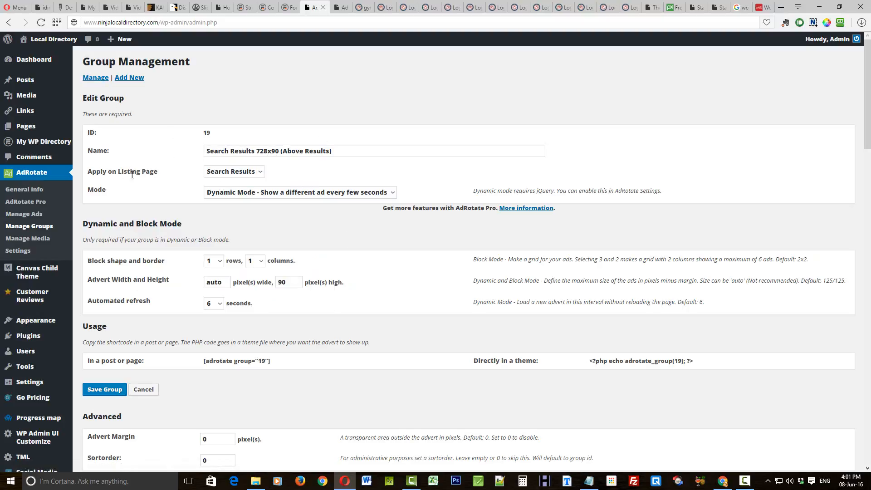
left_click(260, 173)
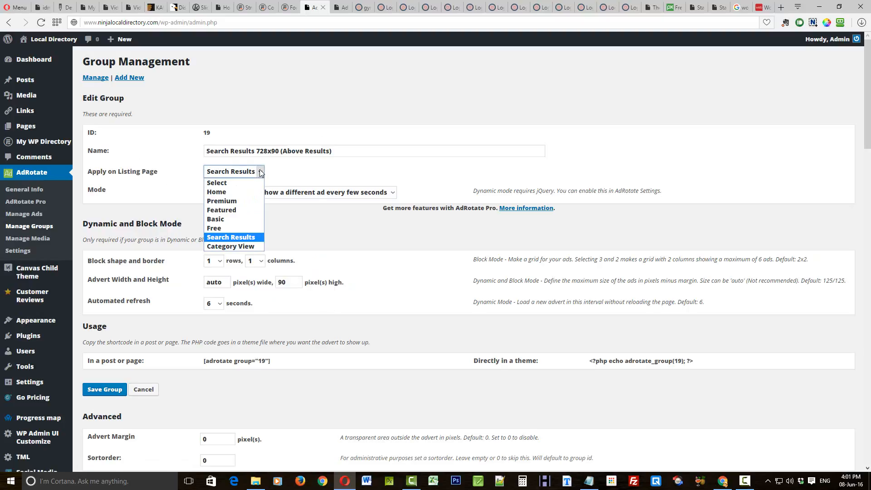
left_click(260, 173)
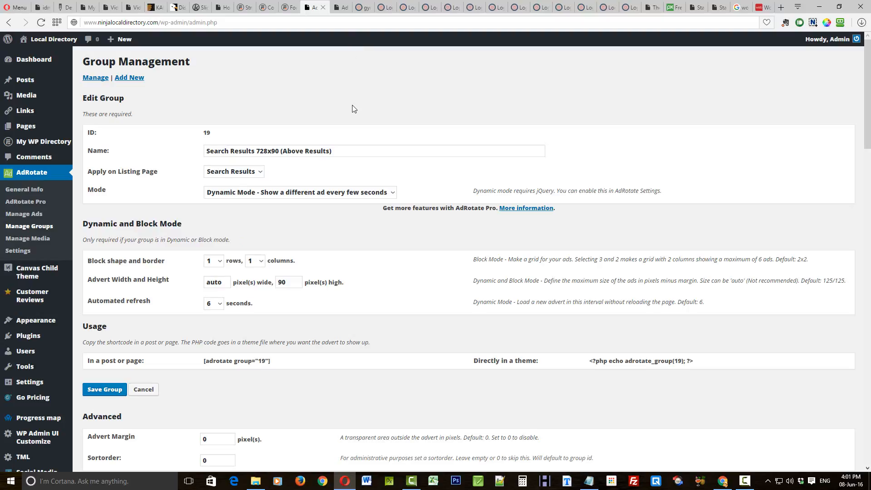
left_click(259, 173)
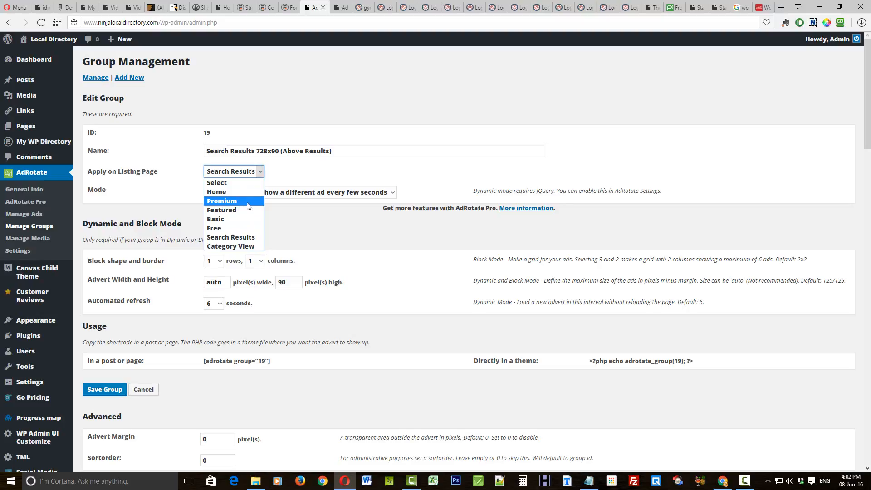
- Compare the leaderboard banners on the directory's gym search results, home page and Premium listings page
left_click(356, 8)
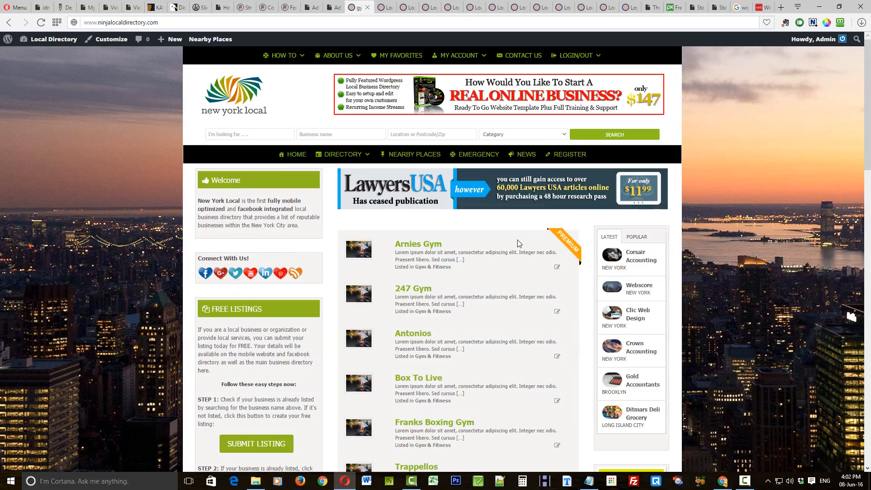
scroll(537, 282, "down", 7)
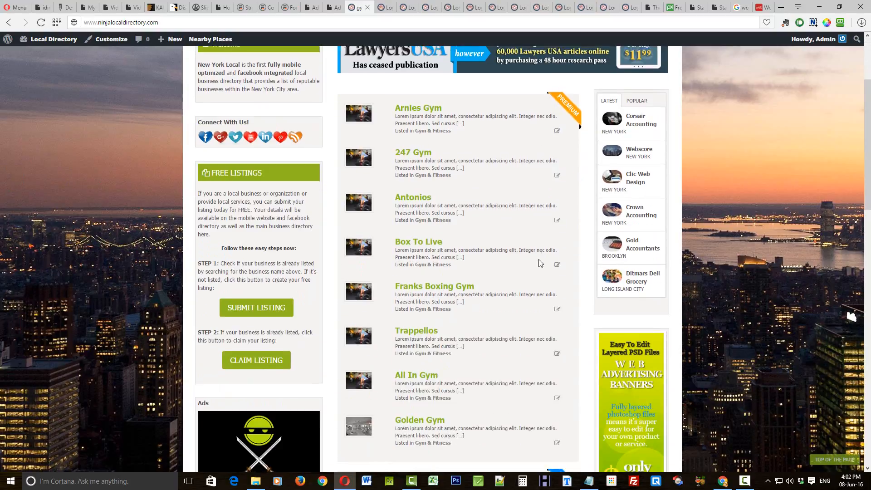
scroll(528, 279, "up", 7)
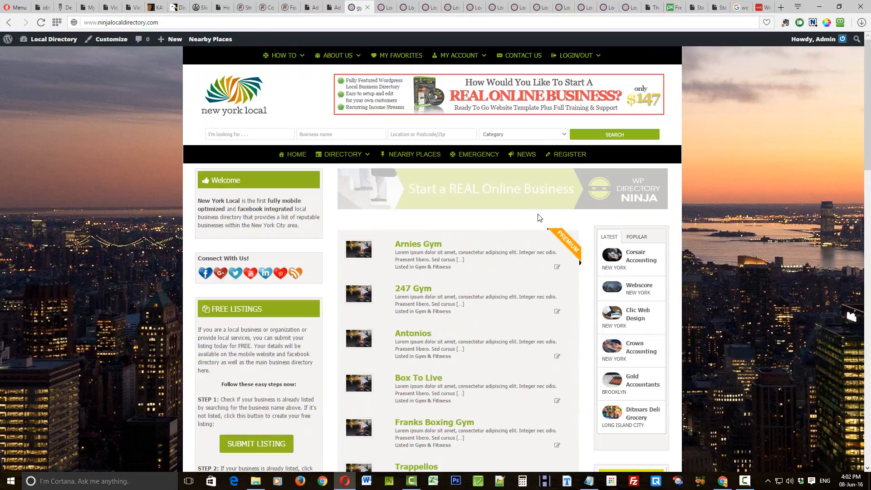
left_click(299, 156)
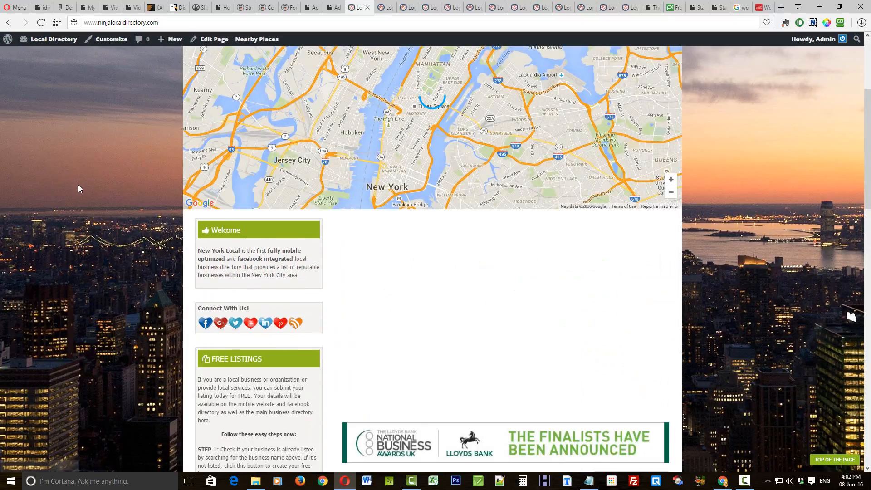
scroll(78, 185, "down", 8)
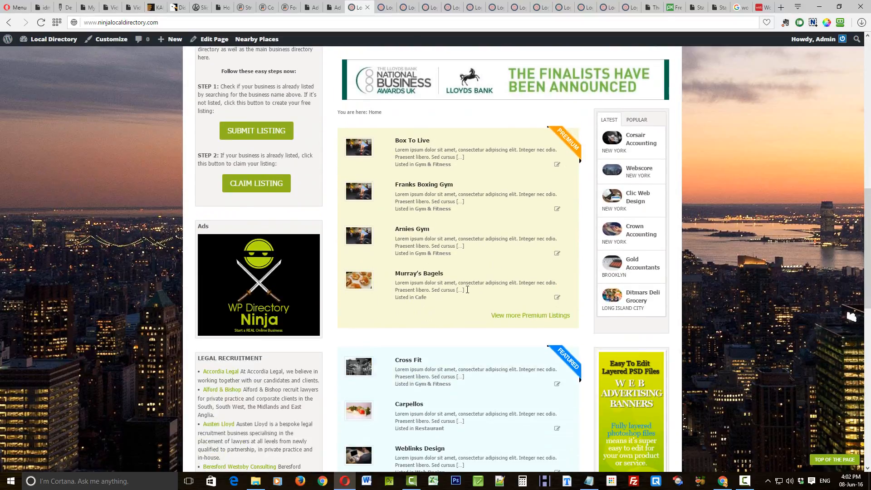
left_click(543, 317)
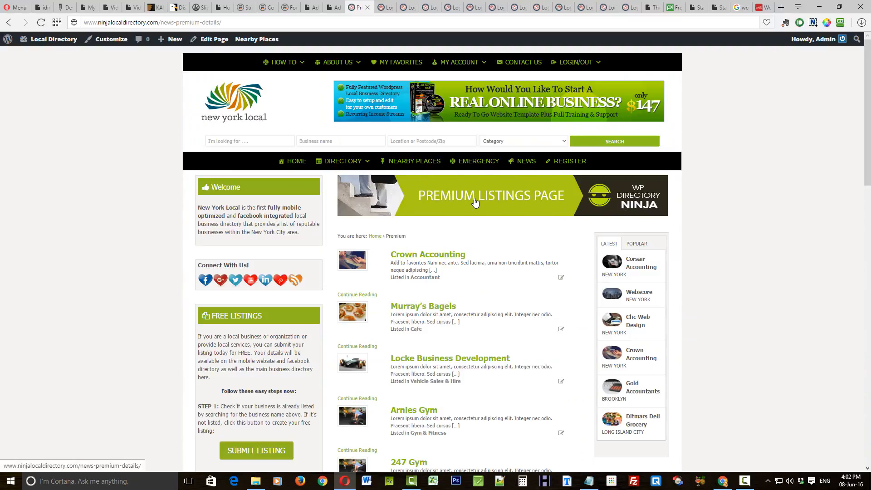
- Open the Premium Listings Page Leaderboard group in AdRotate to examine its listing page and mode settings
left_click(313, 6)
scroll(376, 252, "down", 1)
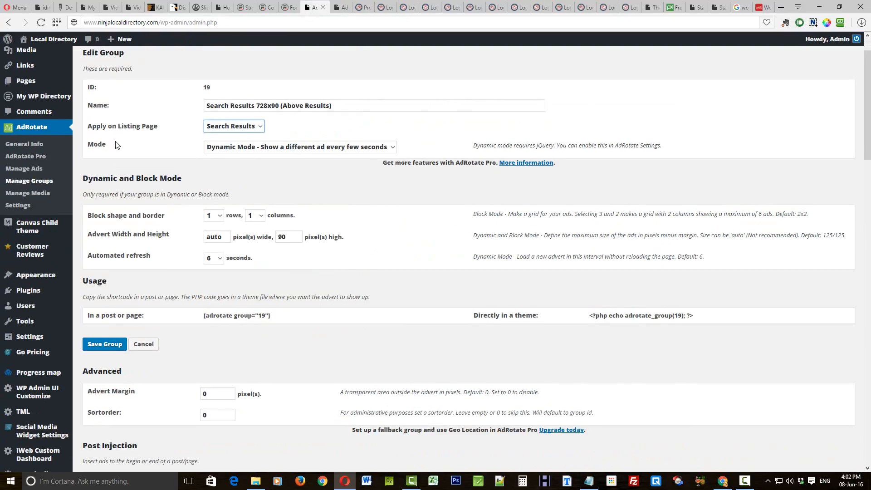
left_click(23, 180)
scroll(320, 286, "down", 5)
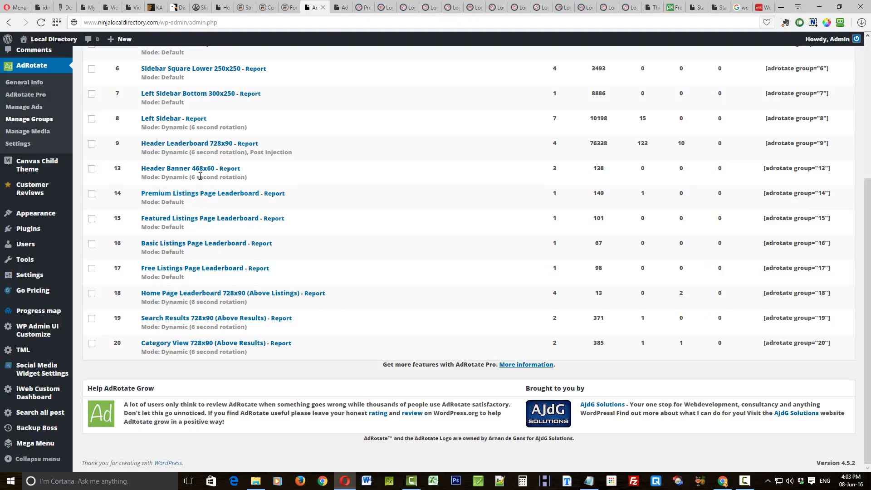
left_click(183, 194)
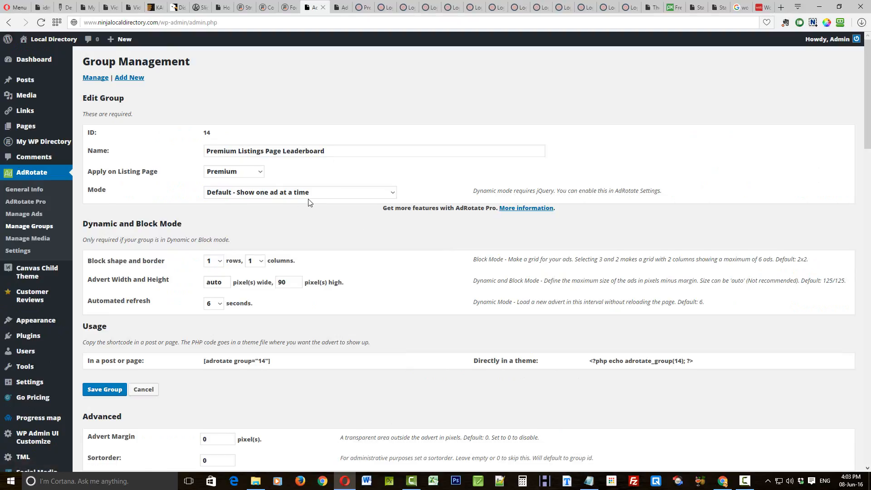
- Try Dynamic Mode on the Premium Listings Page Leaderboard group and switch back to "Default - Show one ad at a time"
left_click(393, 191)
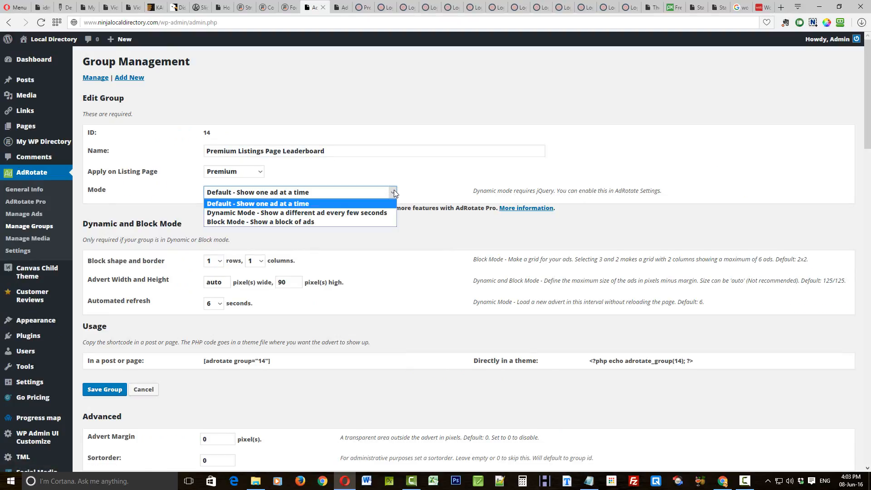
left_click(233, 214)
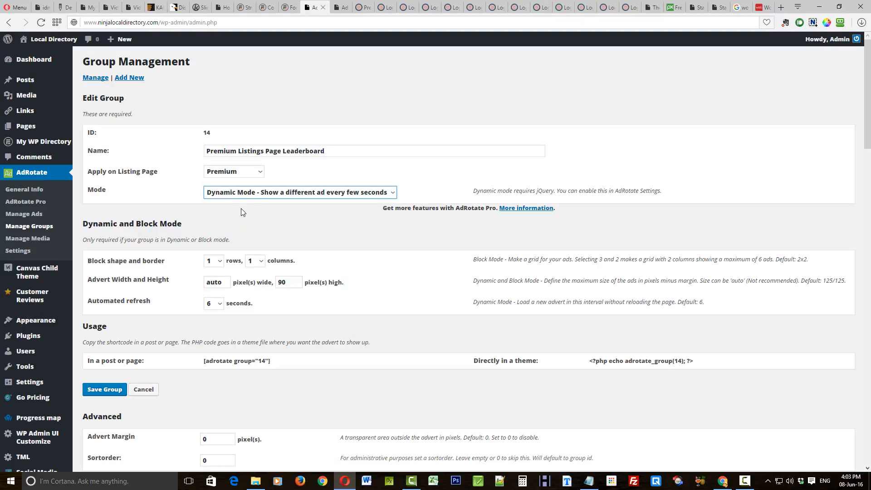
left_click(393, 192)
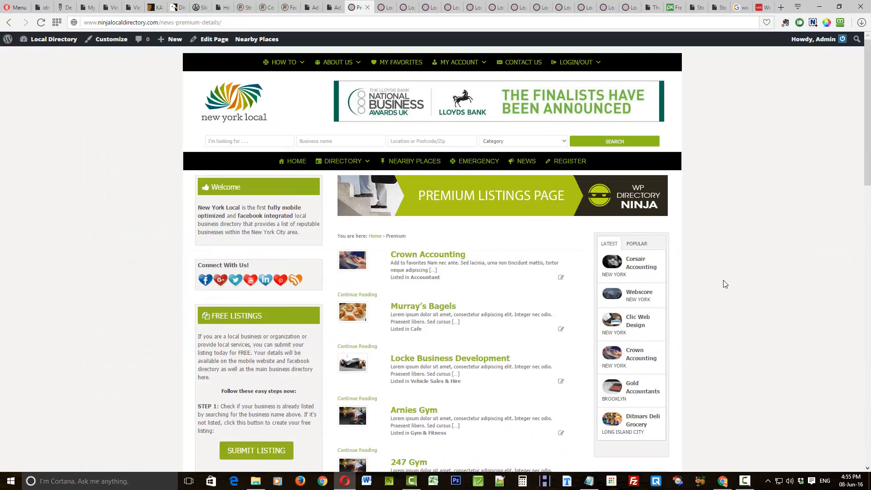
- Examine the row of footer adverts at the bottom of the Premium listings page
scroll(733, 276, "down", 10)
scroll(747, 300, "down", 8)
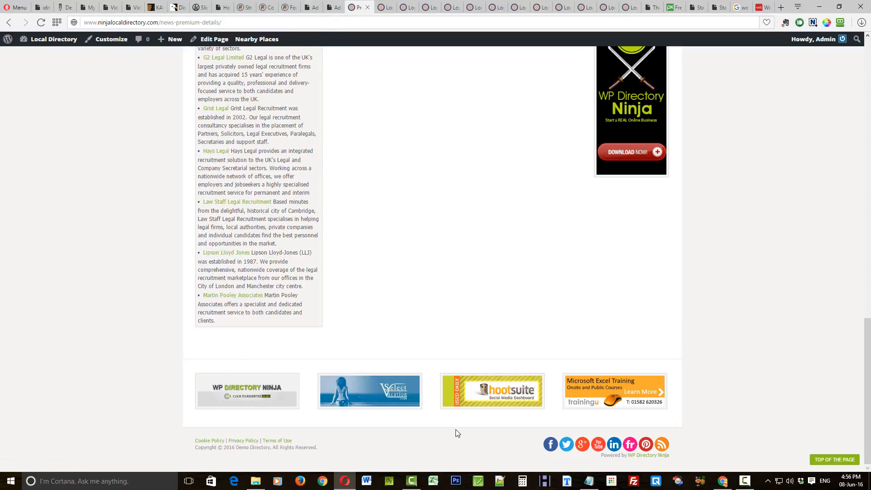
left_click(313, 7)
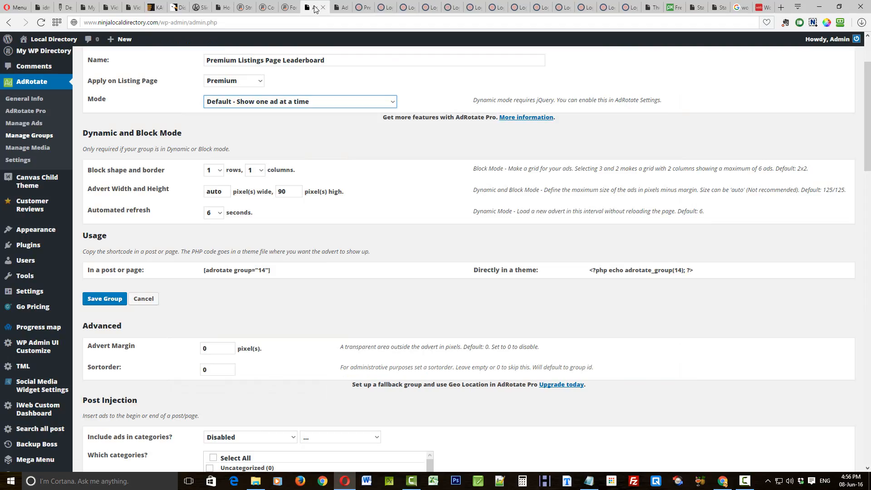
- Open the WordPress Widgets screen and expand the Footer 1, Footer 2, Footer 3 and Footer 4 widget areas
left_click(344, 8)
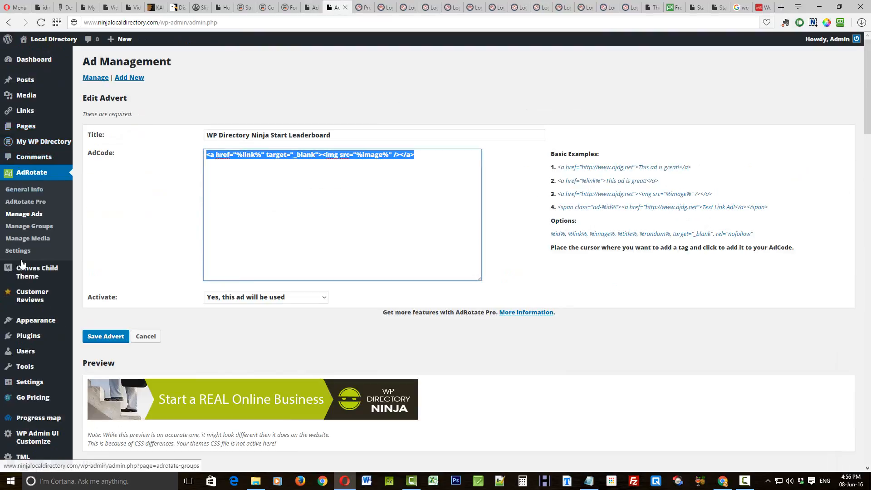
mouse_move(31, 271)
mouse_move(27, 323)
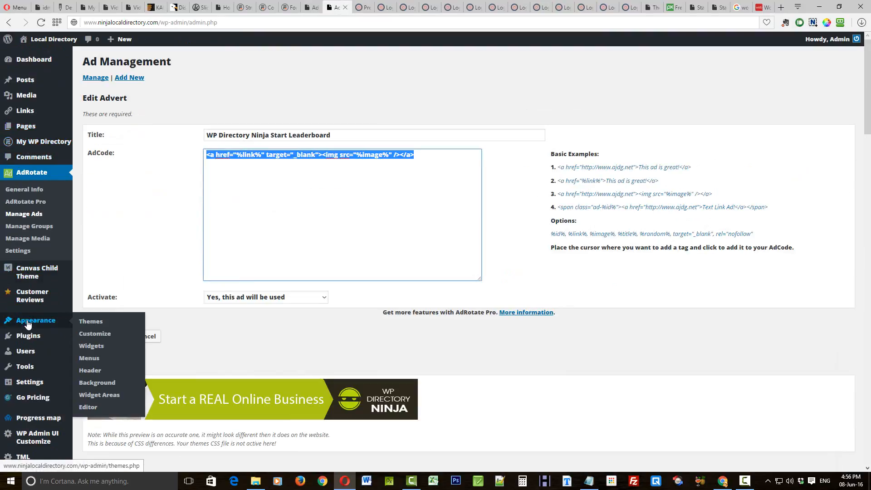
left_click(79, 352)
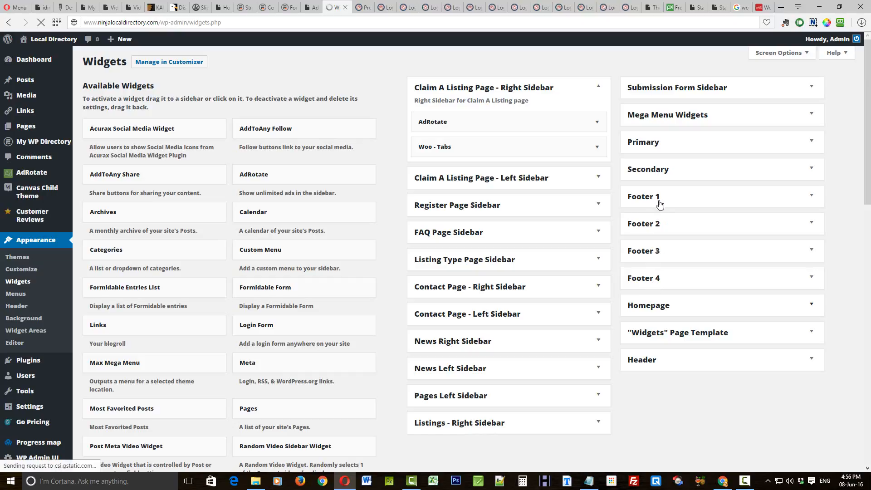
left_click(810, 197)
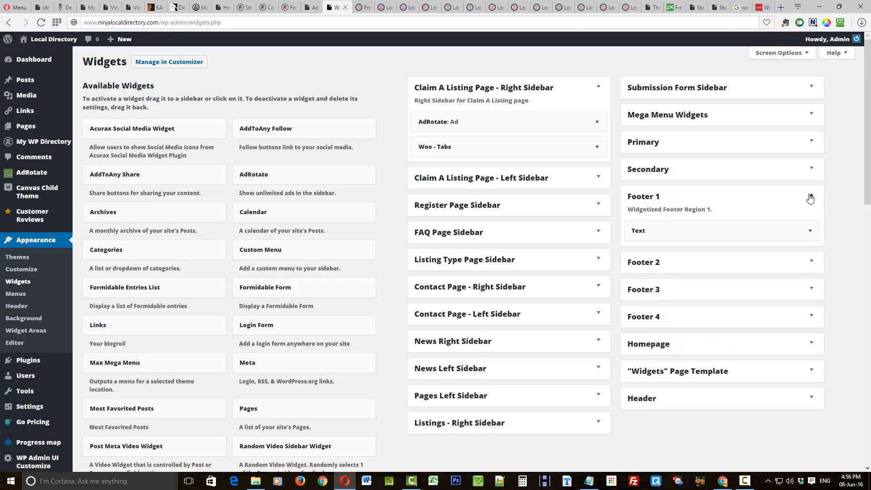
left_click(811, 263)
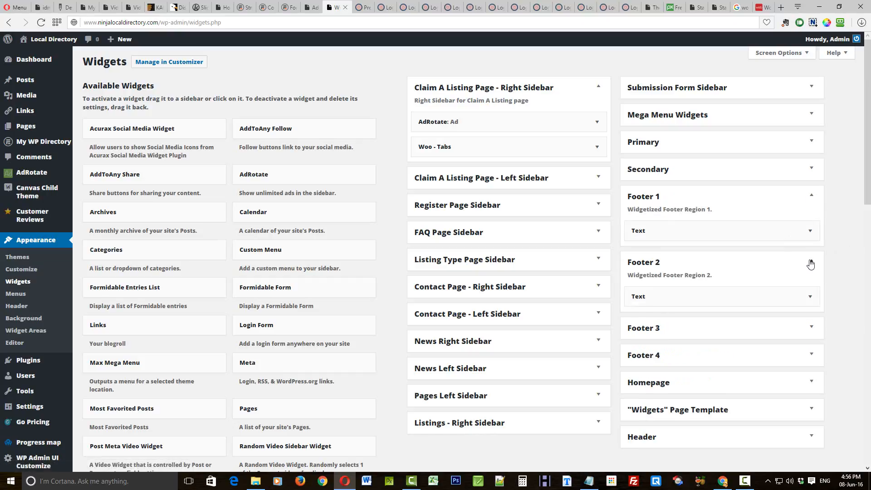
left_click(811, 327)
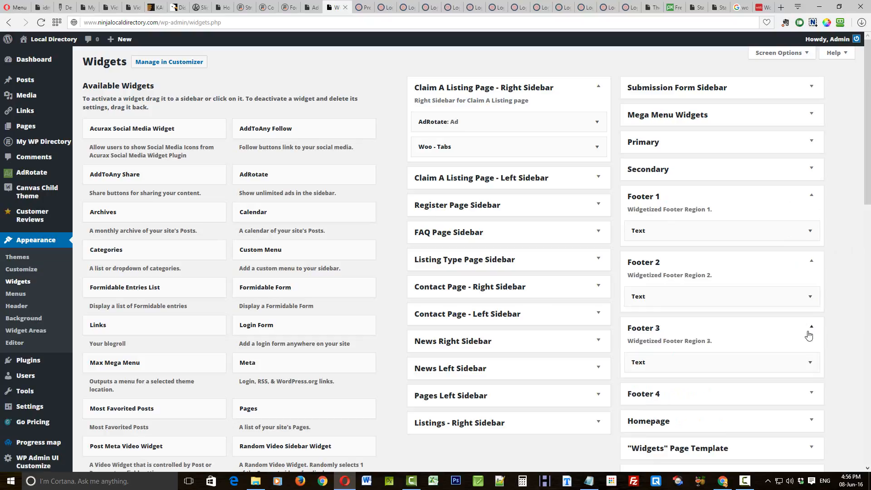
left_click(812, 393)
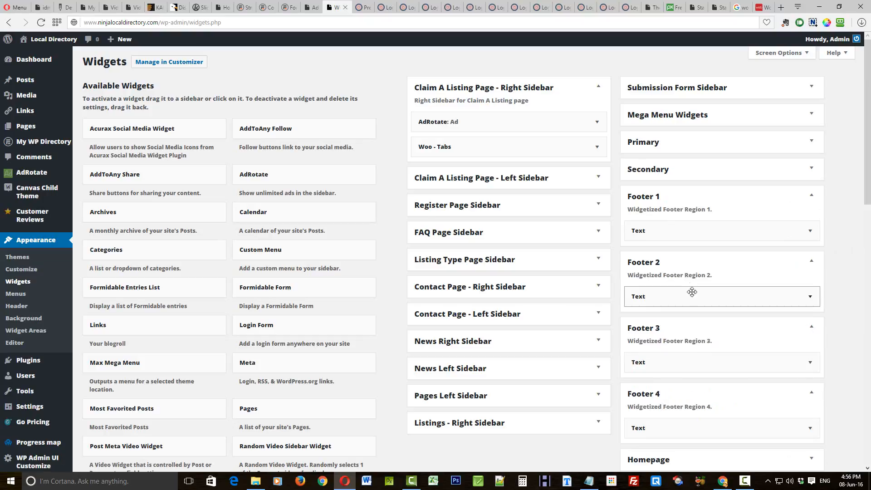
- Open the Text widget in Footer 1 and compare its AdRotate shortcode with the footer banners on the Premium listings page
left_click(809, 233)
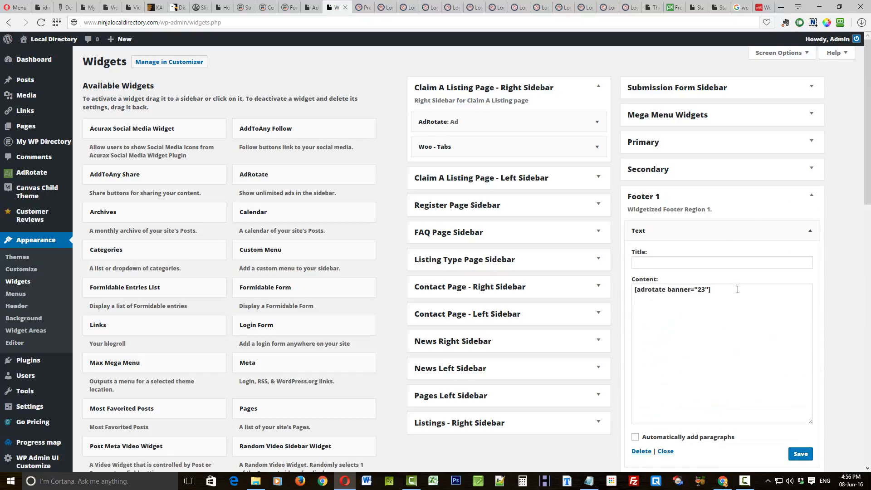
left_click_drag(737, 290, 571, 290)
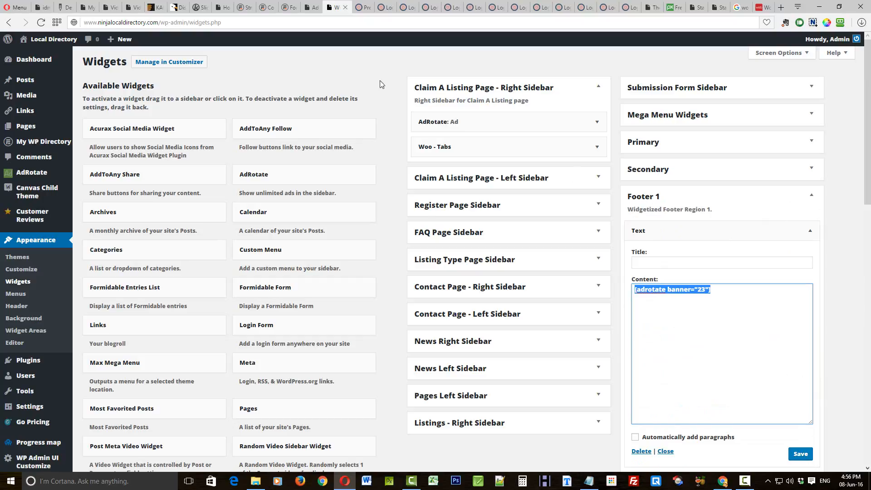
left_click(363, 6)
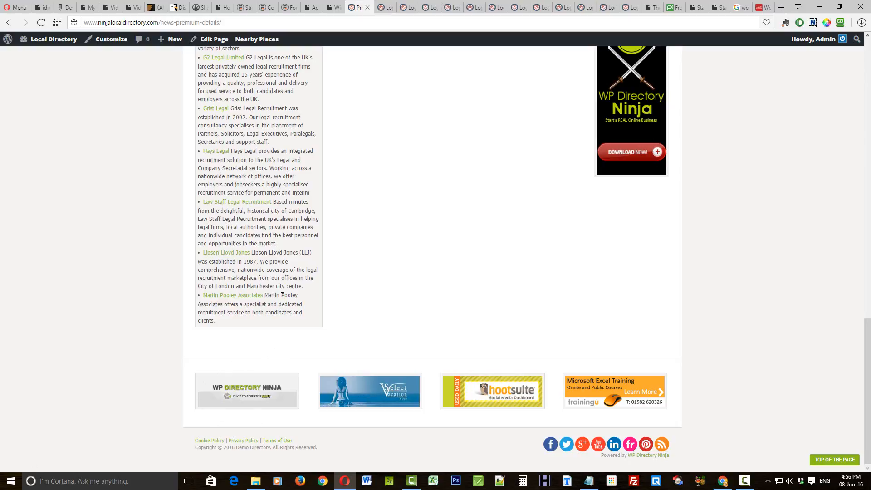
left_click(314, 7)
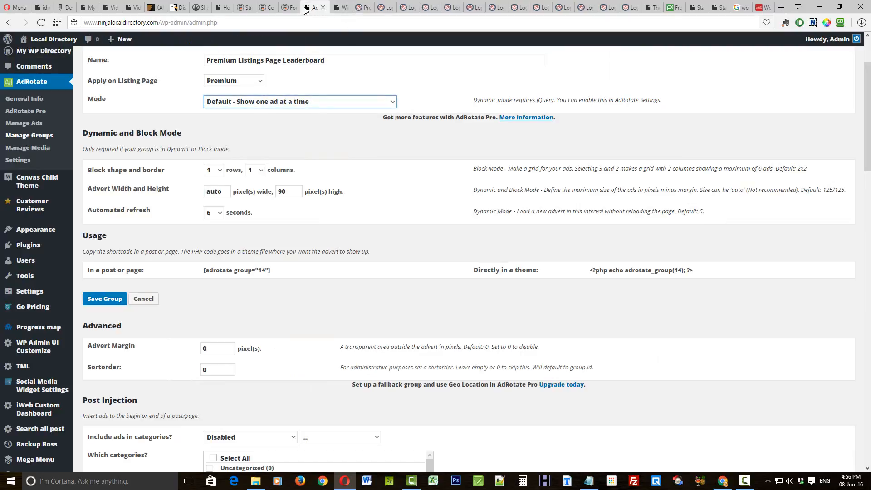
left_click(337, 7)
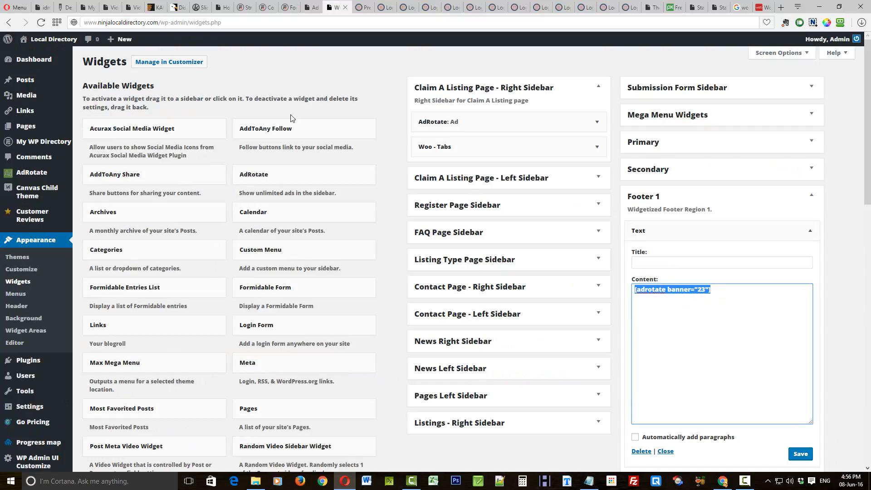
- Find advert 23 in AdRotate's list of ads and open "320x100 Advertise Here" for editing
left_click(312, 7)
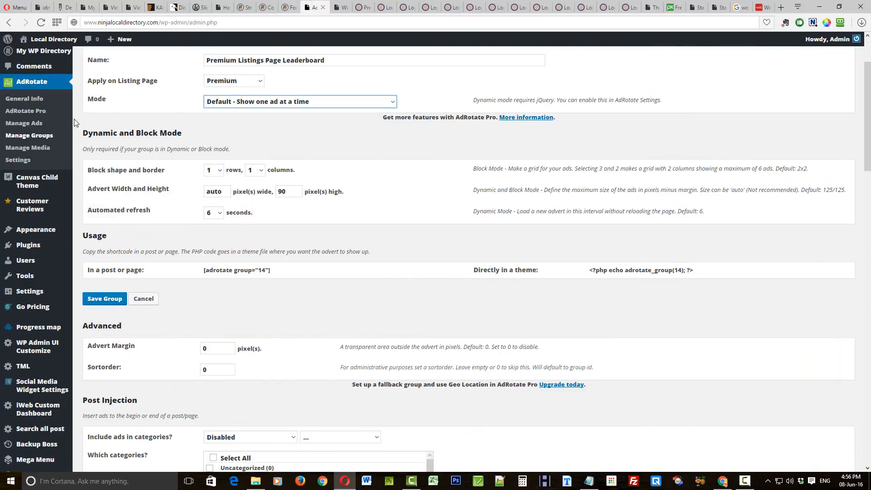
left_click(16, 123)
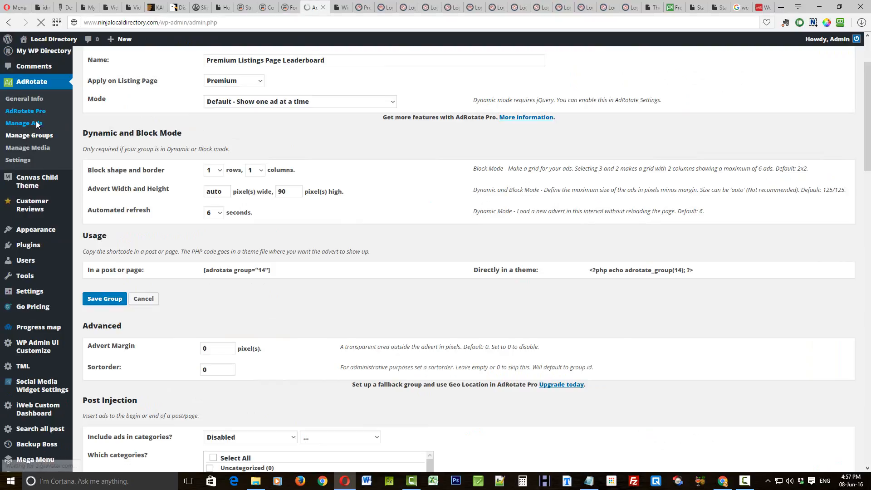
scroll(189, 173, "down", 5)
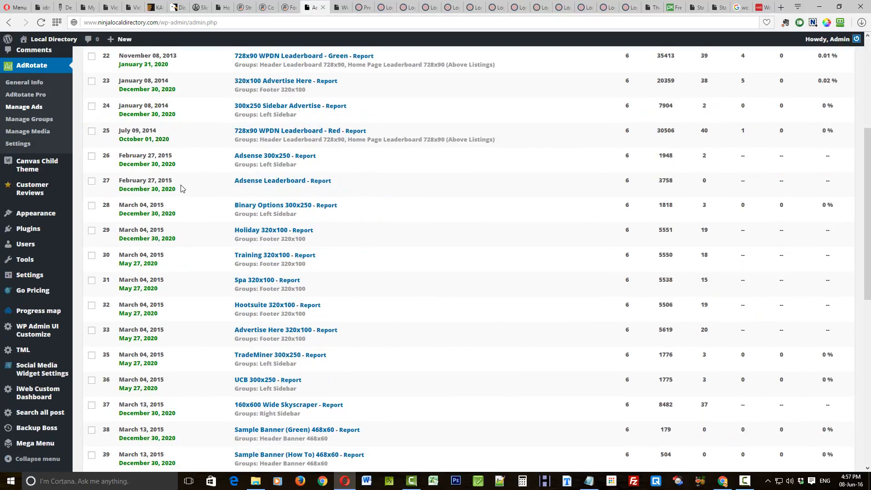
scroll(184, 181, "up", 1)
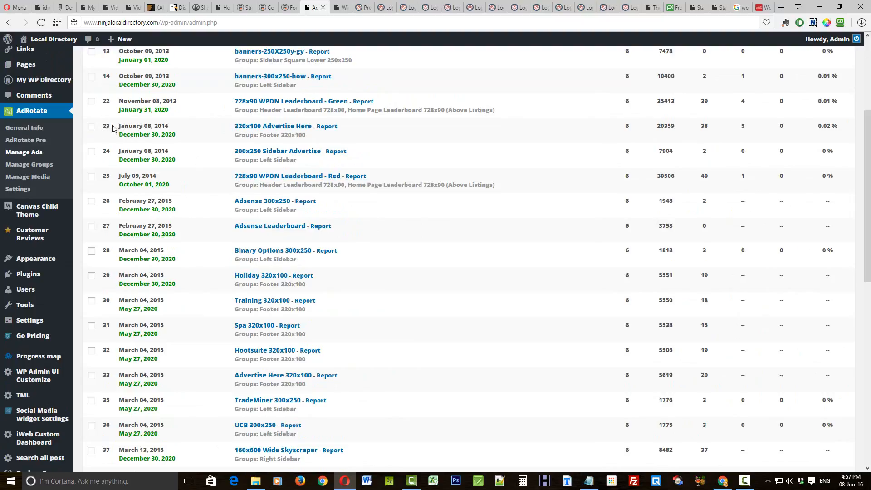
left_click(272, 127)
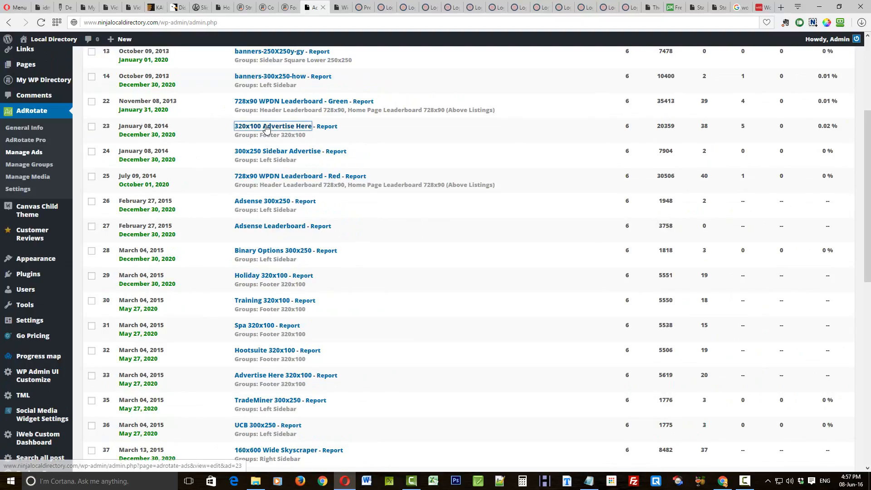
- Compare the "320x100 Advertise Here" advert with the live footer banner and review its AdCode, usage shortcode, click tracking, schedule and groups
left_click(362, 7)
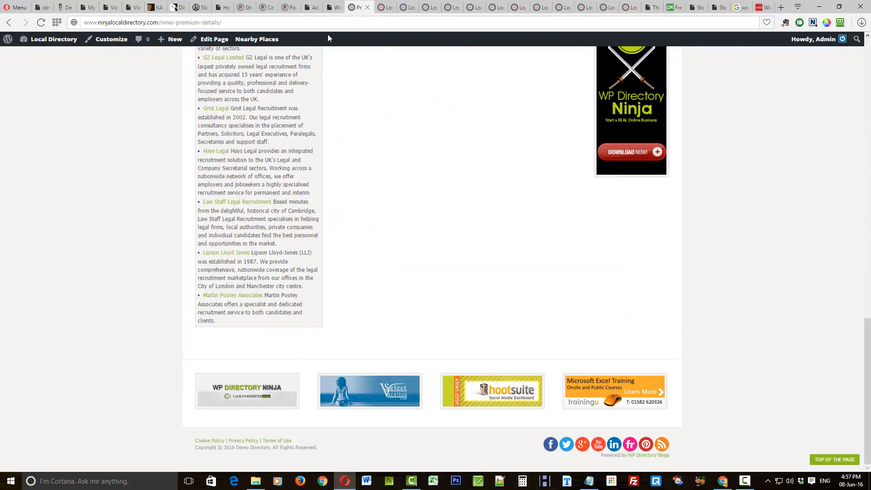
left_click(312, 8)
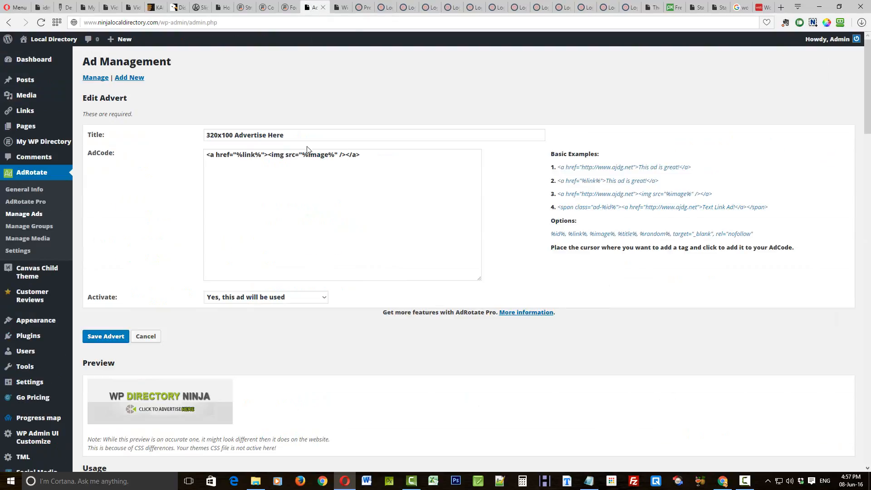
scroll(368, 116, "down", 2)
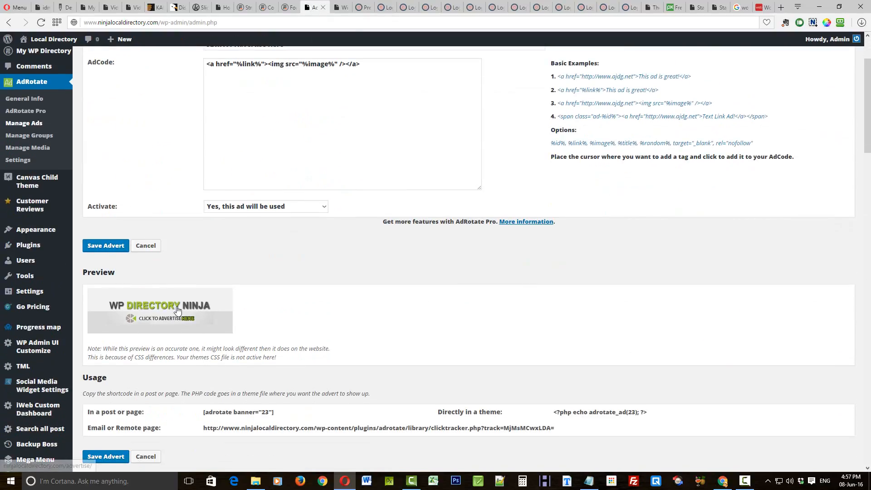
scroll(337, 251, "up", 2)
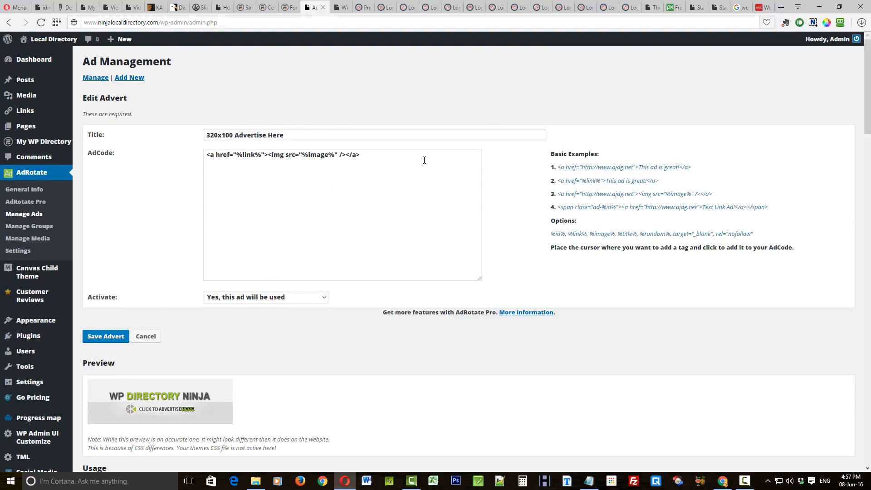
scroll(424, 160, "down", 2)
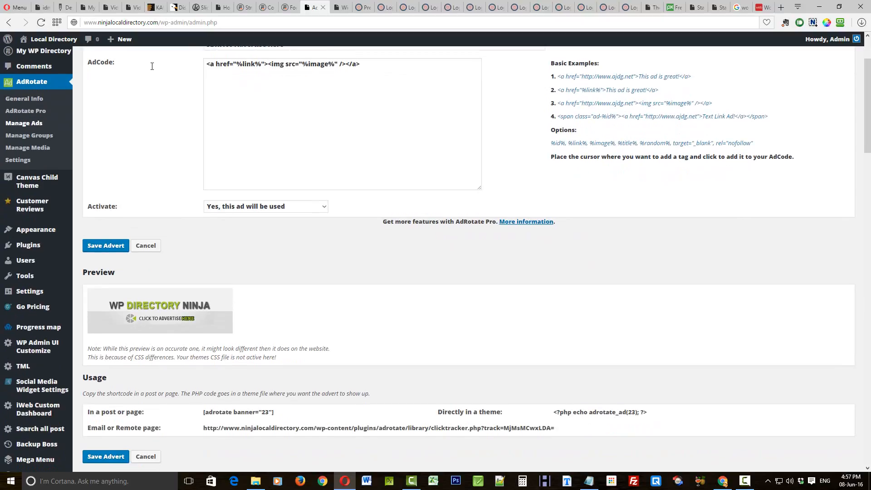
left_click_drag(363, 65, 152, 67)
scroll(373, 235, "down", 12)
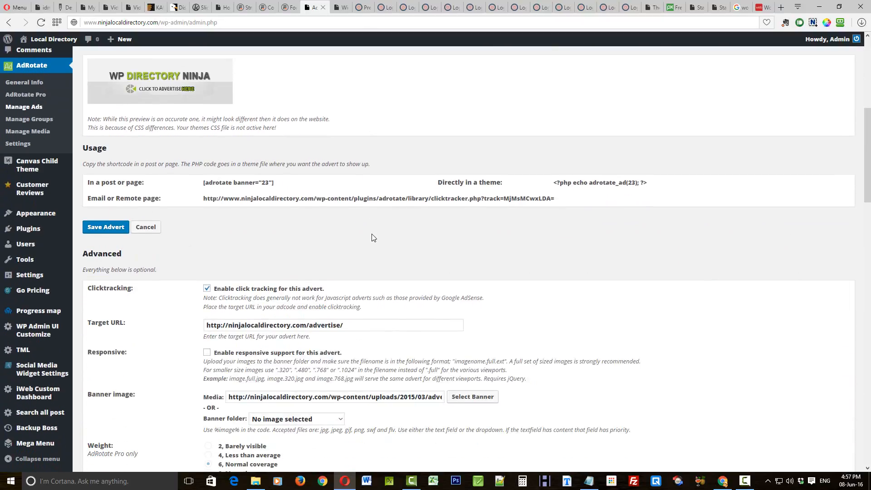
scroll(373, 237, "down", 13)
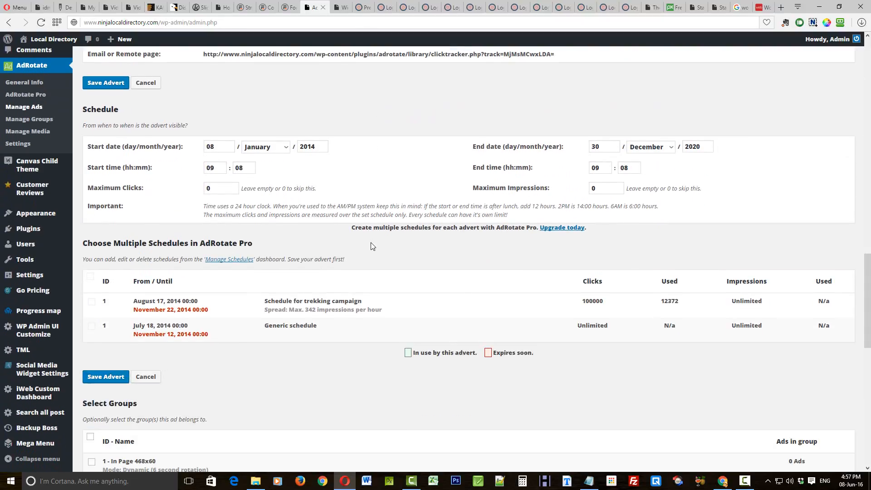
scroll(363, 254, "down", 6)
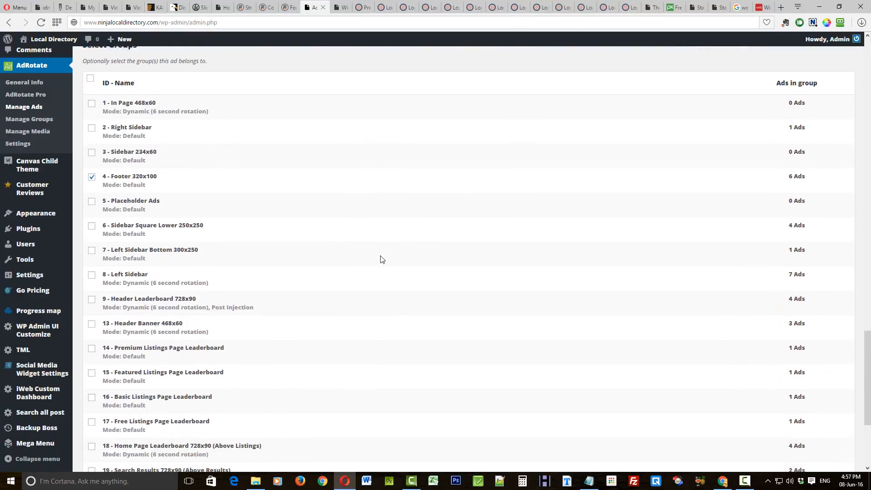
scroll(444, 259, "down", 4)
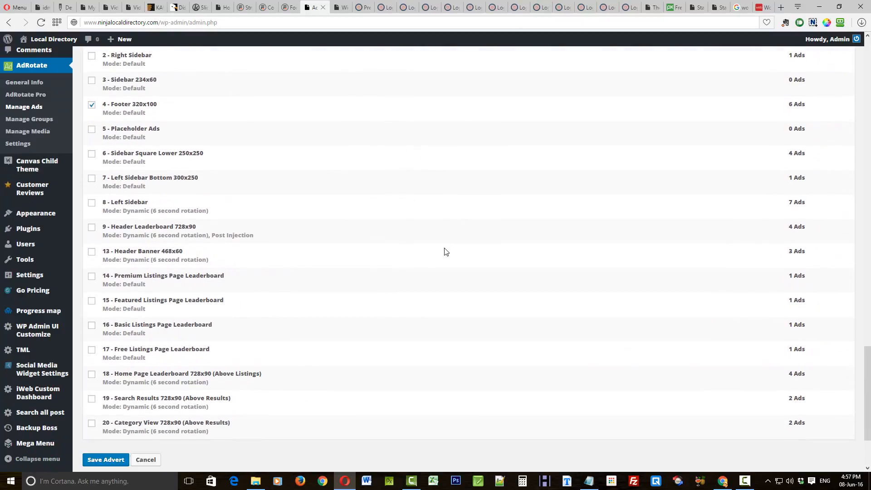
scroll(438, 253, "up", 16)
scroll(397, 118, "up", 17)
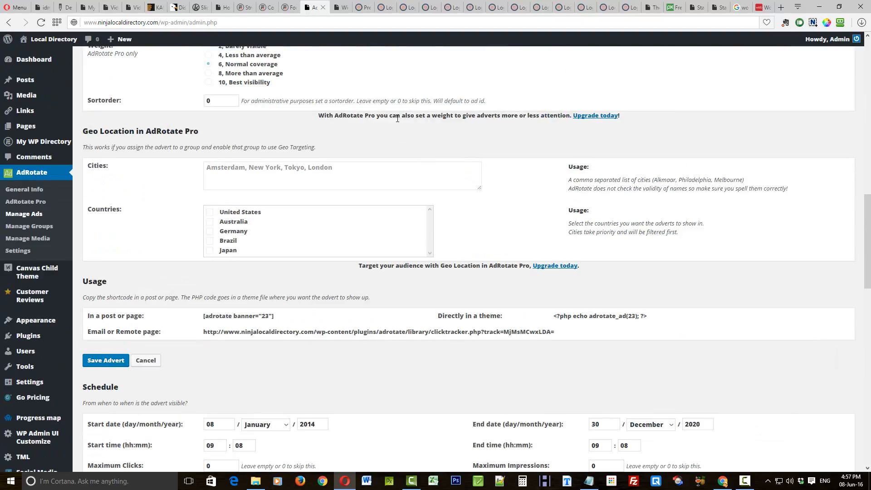
scroll(372, 113, "up", 6)
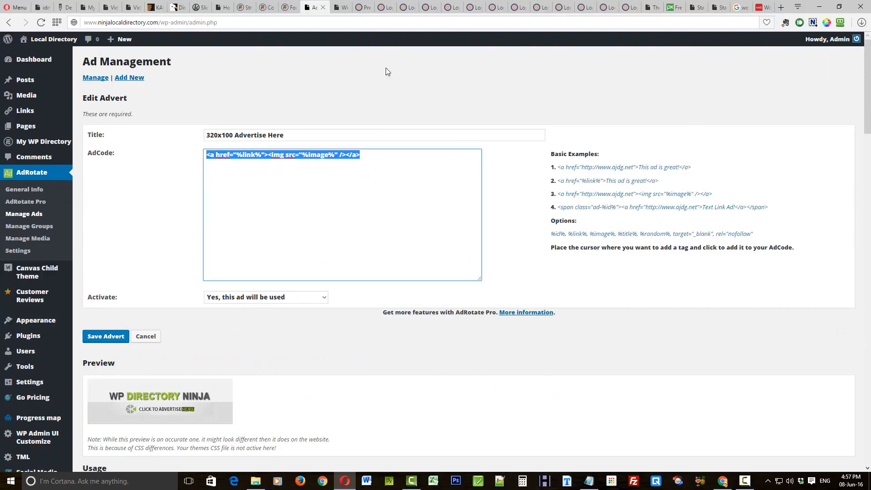
- Recheck the banner shortcode in Footer 1's Text widget and collapse the widget
left_click(338, 7)
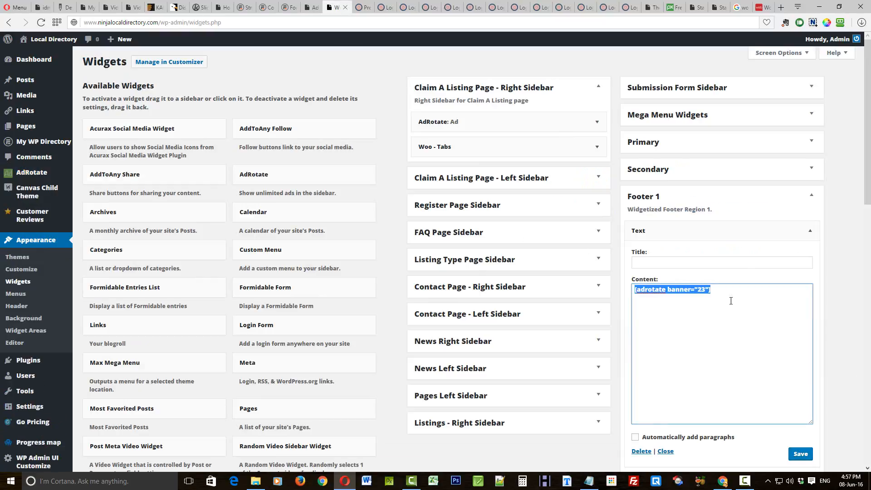
left_click_drag(730, 290, 585, 282)
left_click(812, 232)
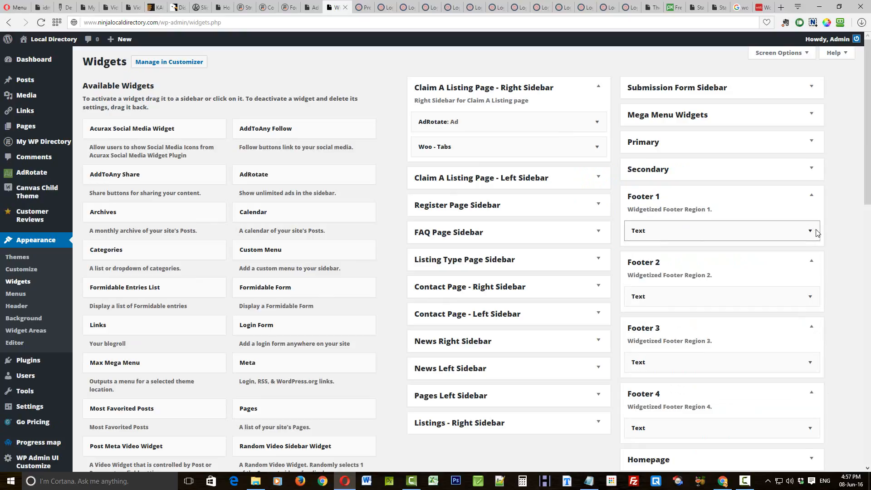
- Open the Text widgets in Footer 2 and Footer 1 and compare their AdRotate group and banner shortcodes
left_click(809, 297)
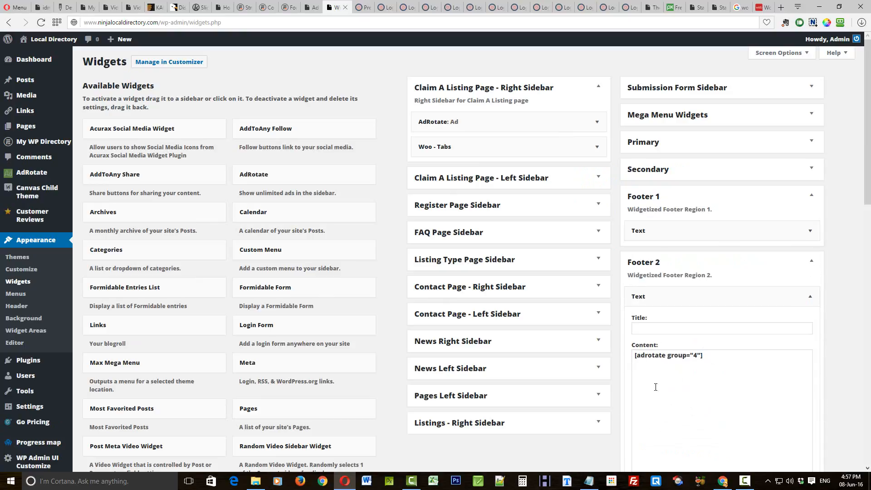
left_click_drag(729, 355, 628, 380)
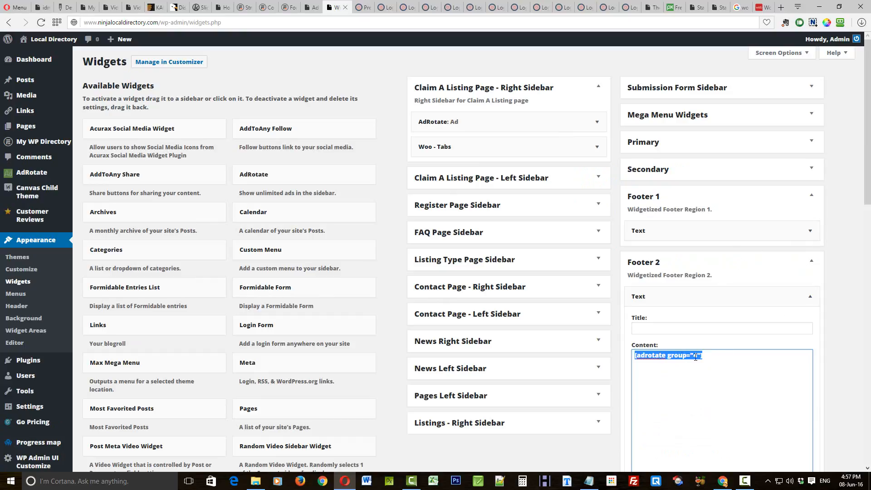
left_click(809, 230)
left_click_drag(739, 289, 610, 287)
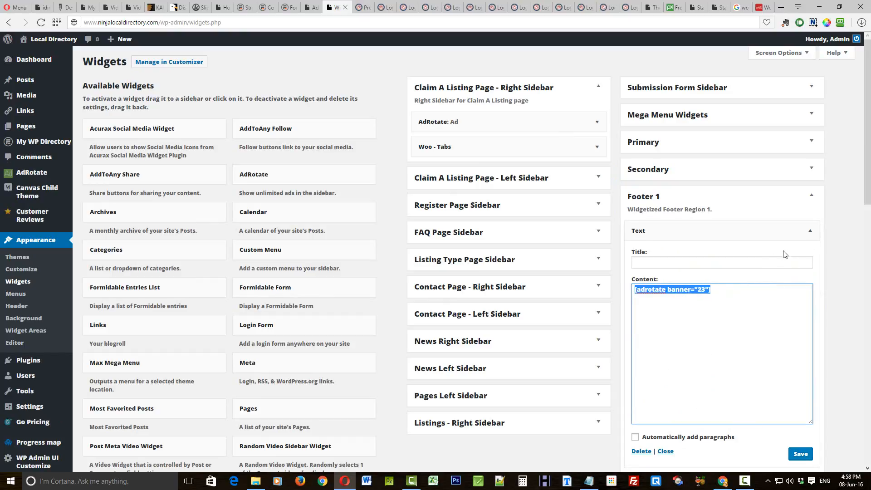
scroll(722, 384, "down", 4)
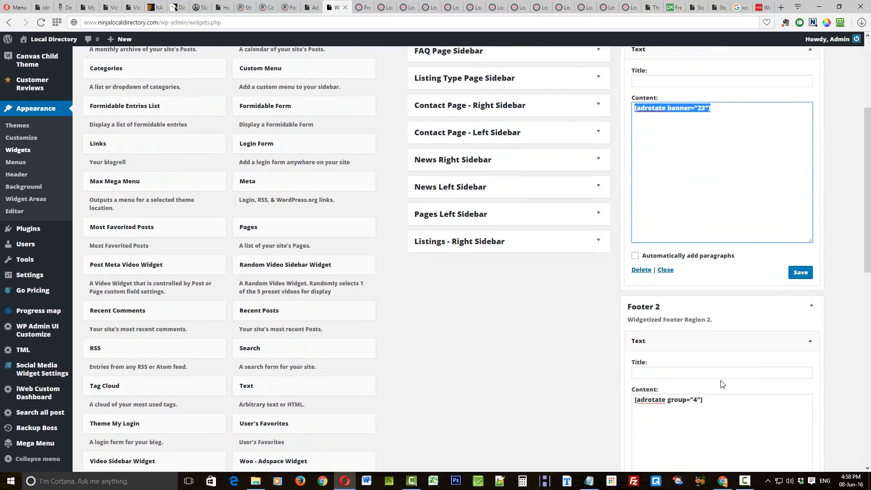
scroll(725, 377, "down", 2)
left_click(725, 316)
key("ctrl+a")
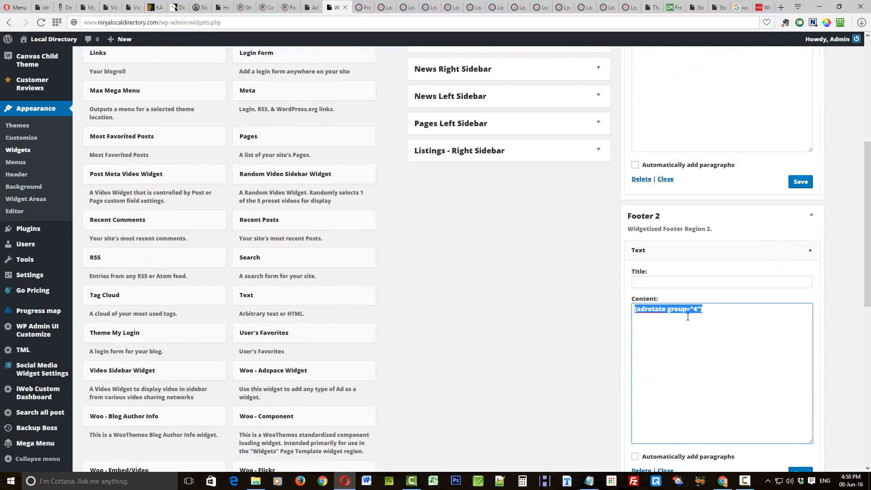
- Open the AdRotate group "Footer 320x100" and review its mode, advert size, usage shortcode and selected ads
left_click(312, 7)
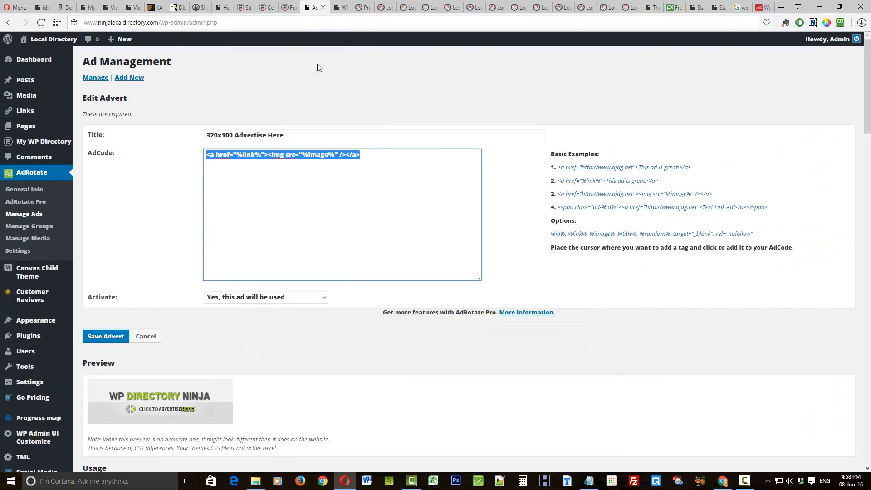
left_click(32, 228)
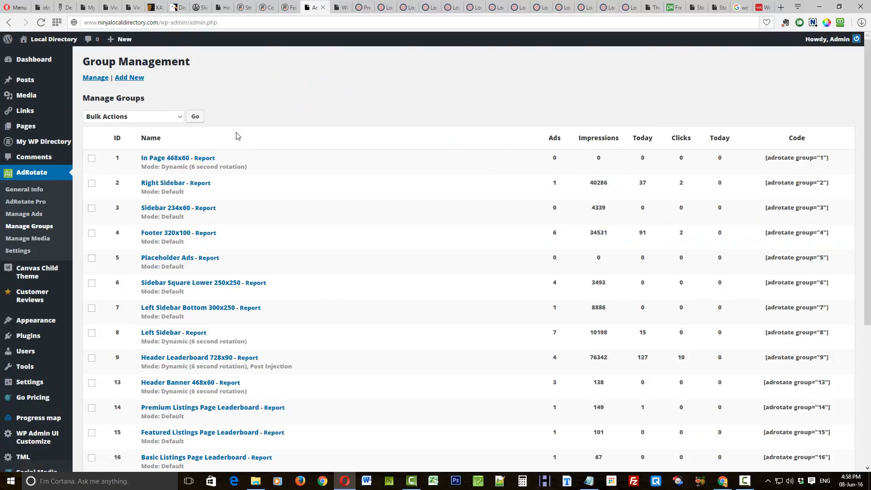
left_click(164, 234)
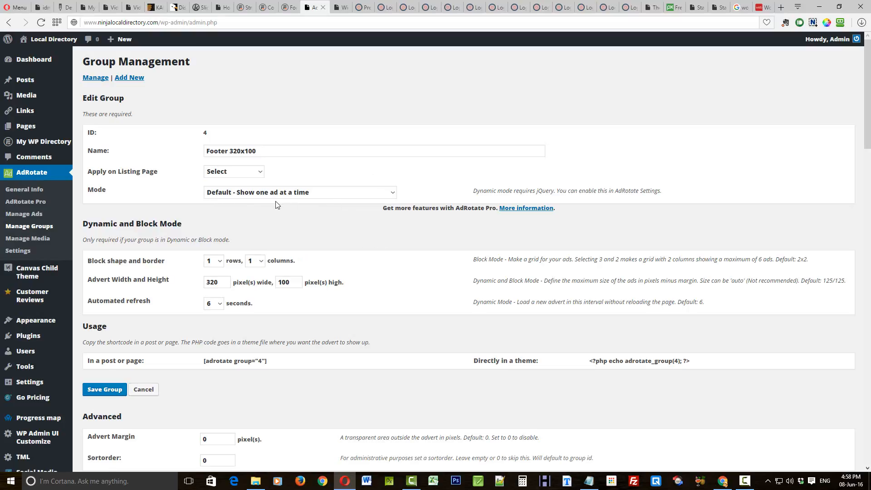
scroll(370, 249, "down", 2)
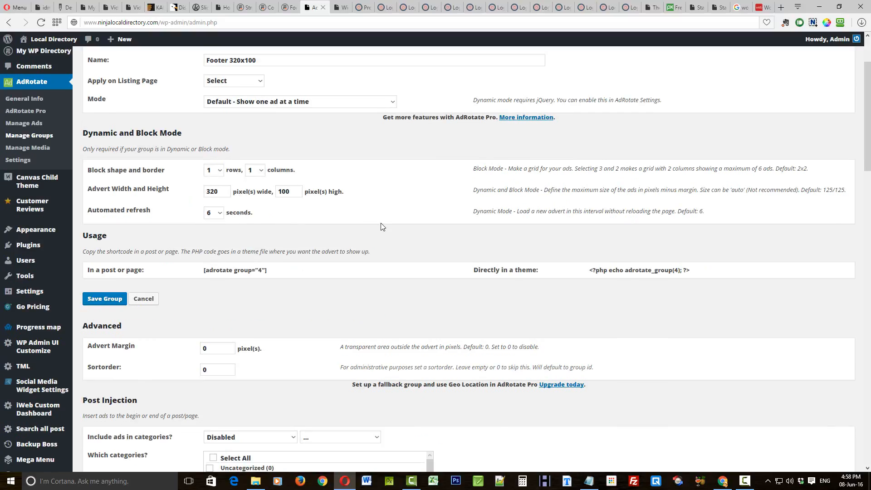
scroll(382, 234, "down", 2)
scroll(555, 257, "down", 12)
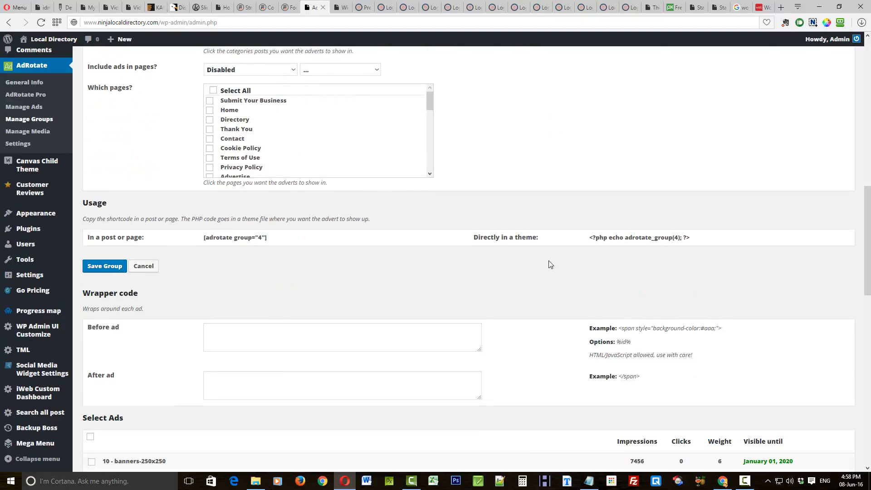
scroll(537, 263, "down", 6)
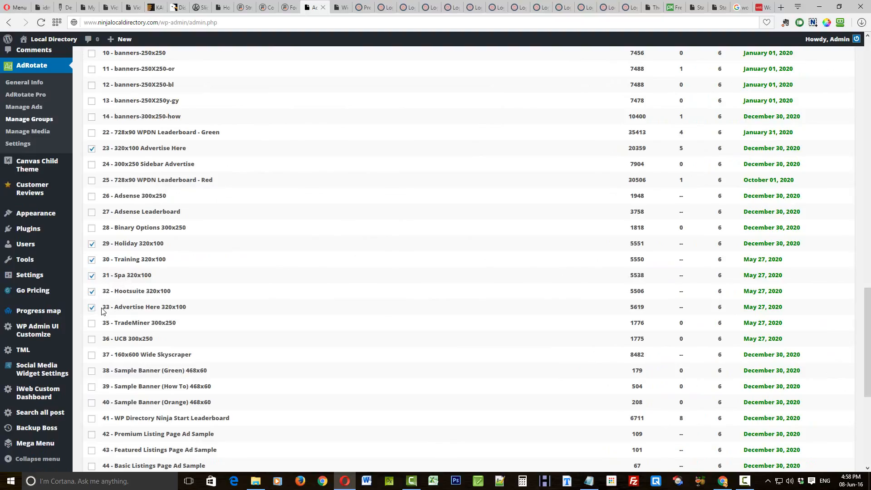
scroll(274, 314, "down", 6)
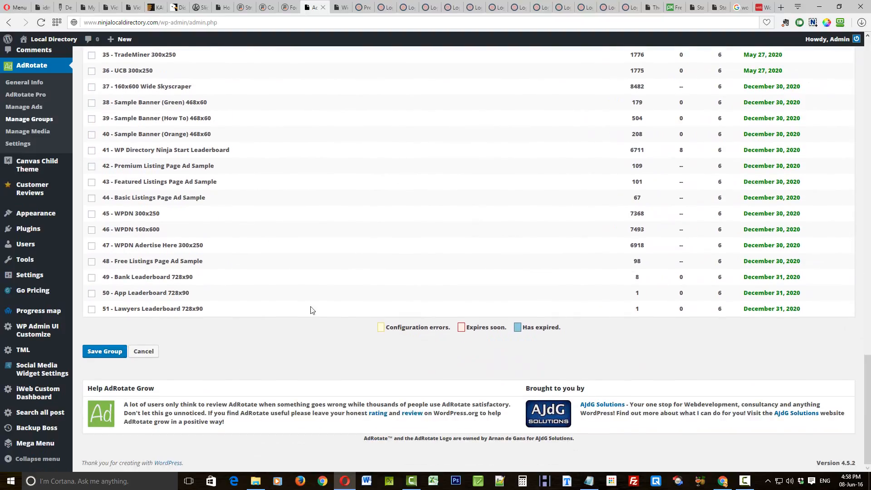
- Recheck Footer 2's shortcode, then reload the Premium listings page several times to compare how its footer banners rotate
left_click(338, 7)
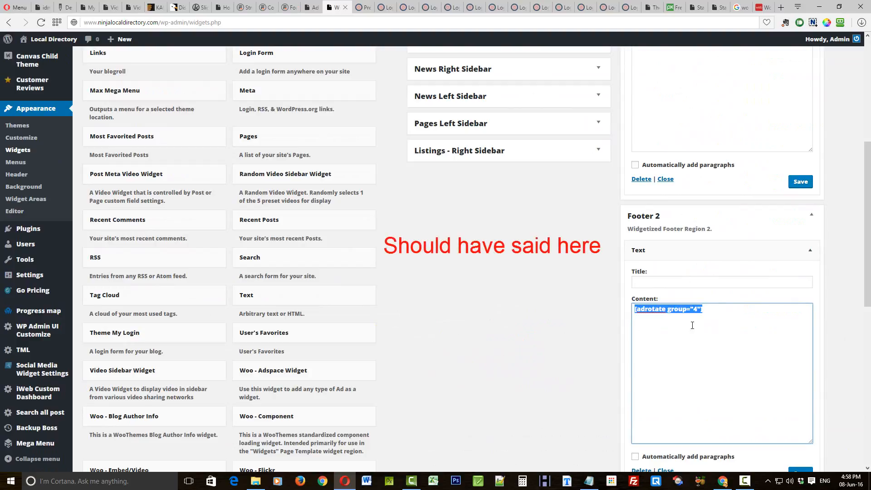
left_click(359, 7)
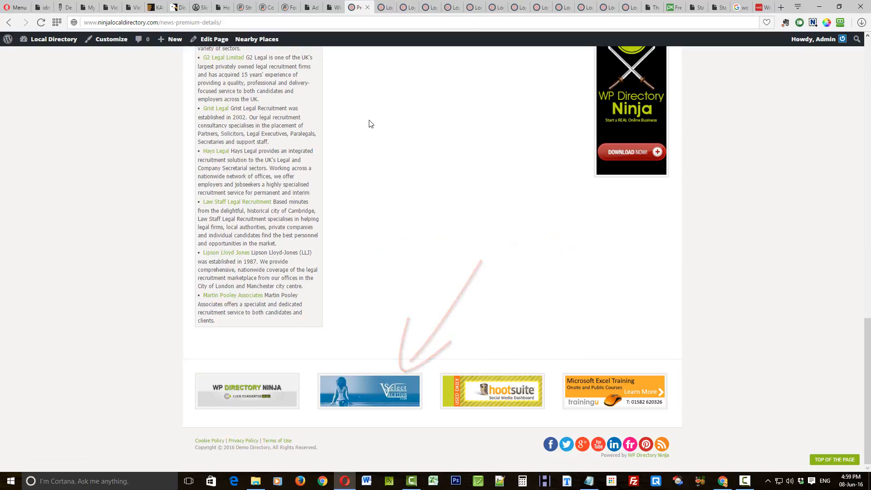
left_click(74, 33)
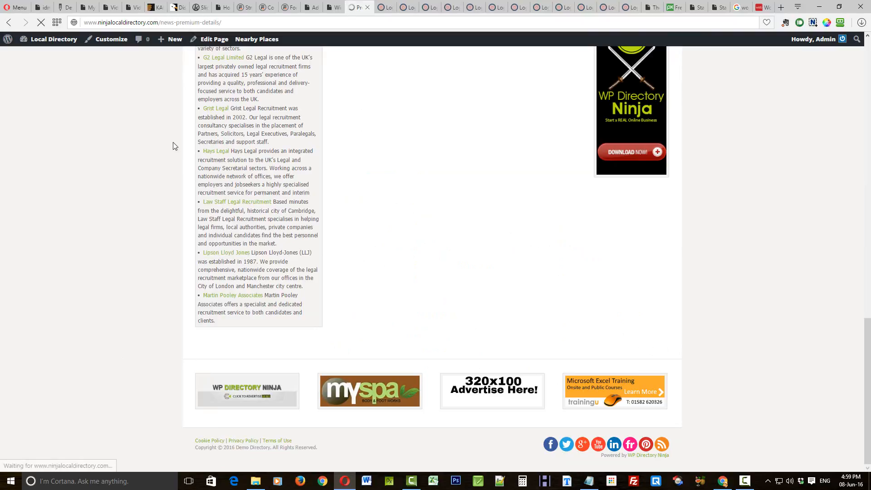
left_click(41, 23)
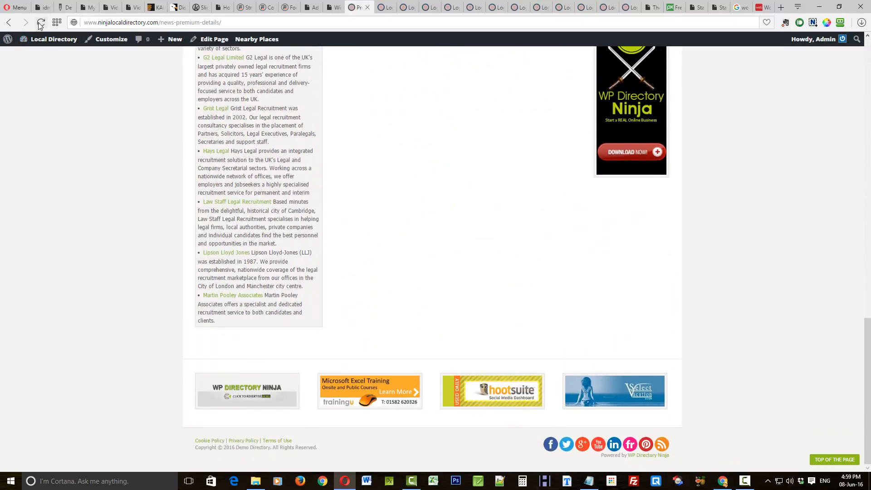
left_click(41, 24)
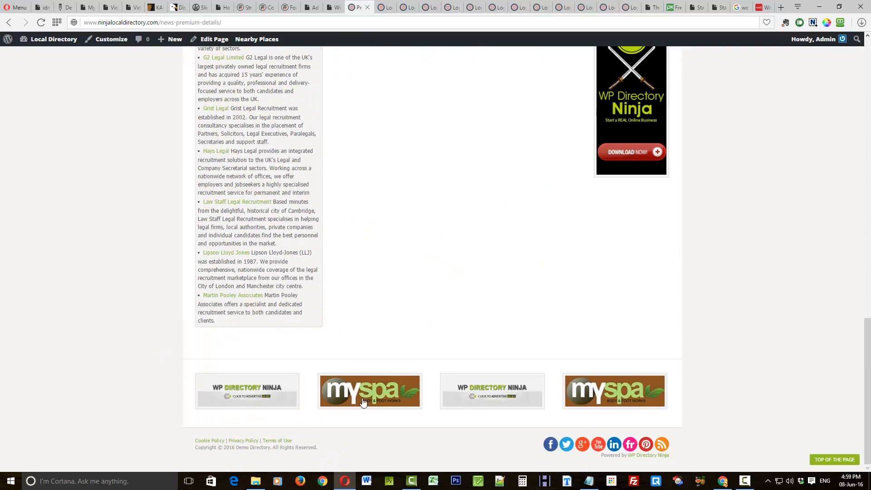
left_click(41, 22)
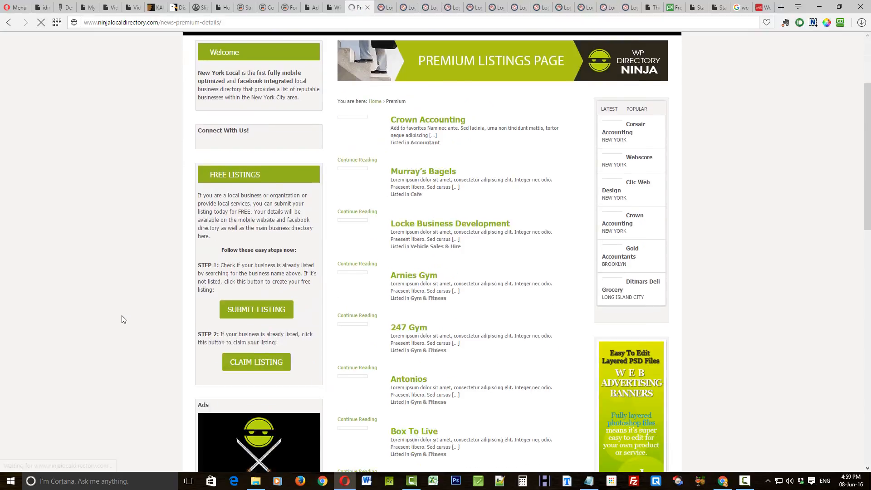
scroll(131, 319, "down", 15)
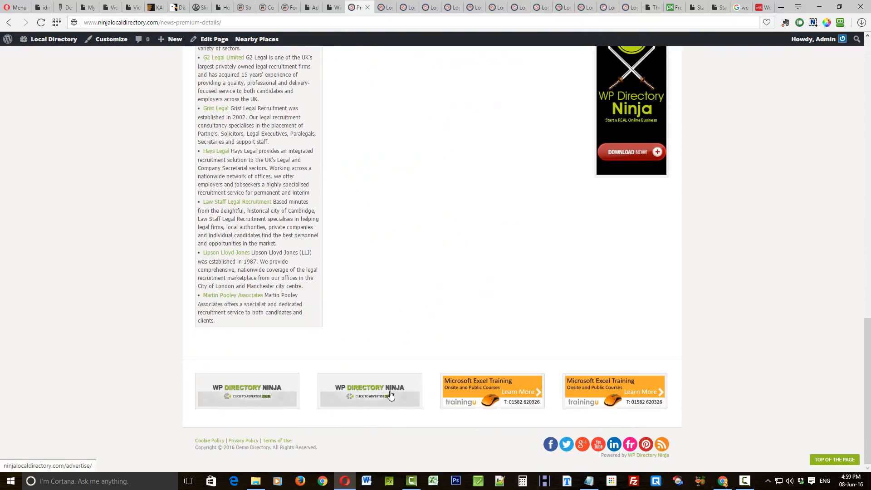
- Return to the footer widgets, collapse Footer 2's Text widget and check the AdRotate shortcodes in Footer 3 and Footer 4
left_click(313, 7)
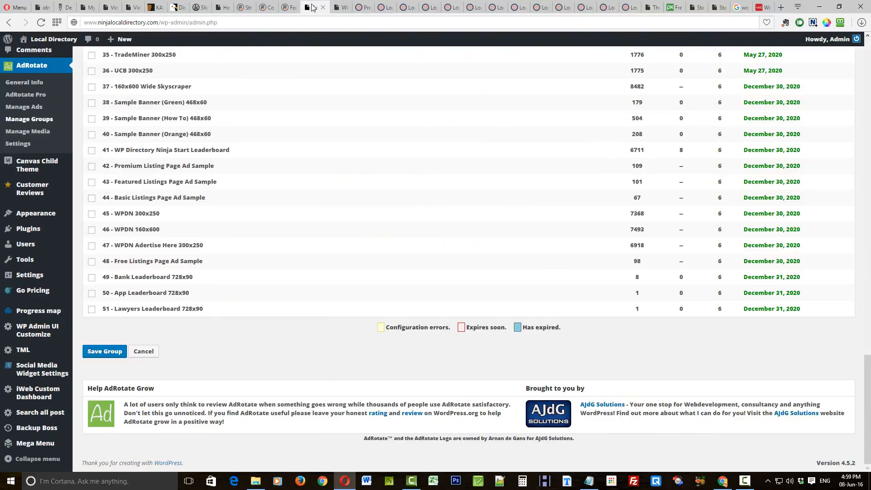
left_click(338, 8)
left_click(811, 252)
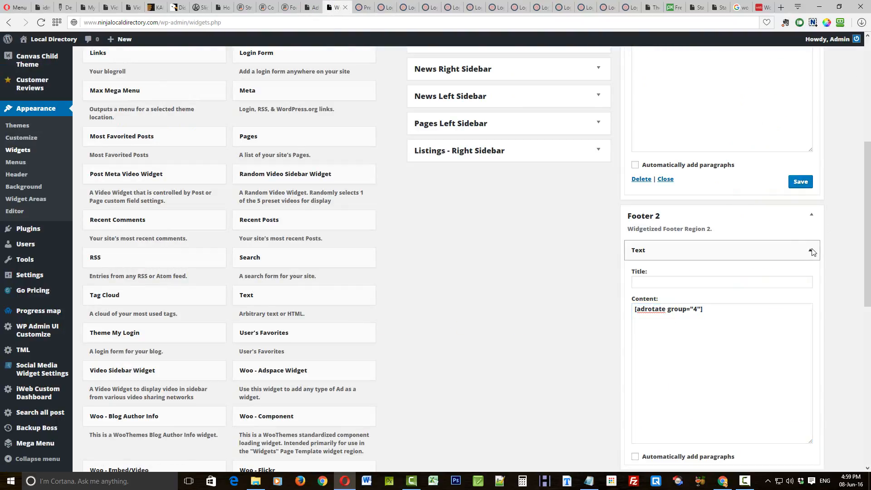
left_click(811, 316)
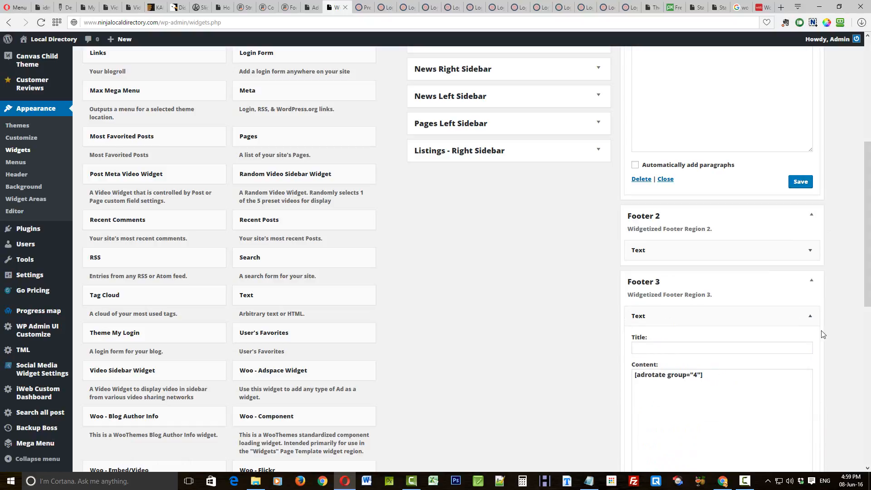
left_click(811, 317)
scroll(811, 335, "down", 1)
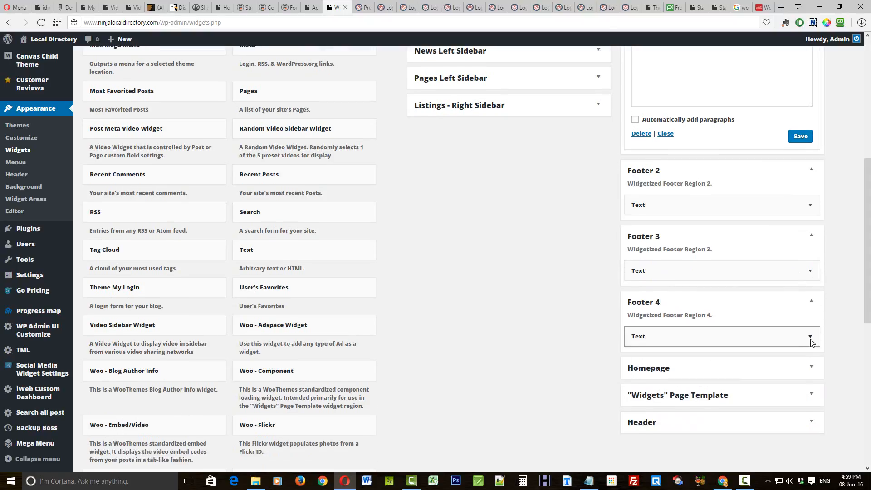
left_click(810, 337)
scroll(642, 276, "down", 2)
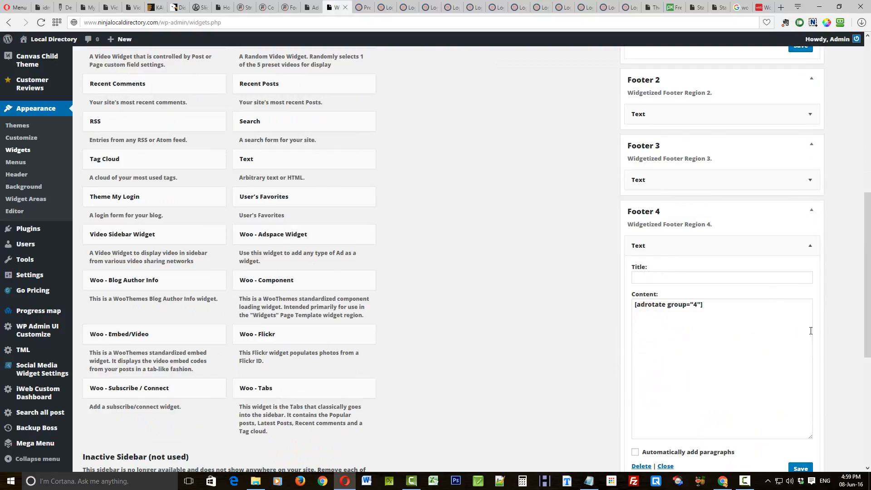
triple_click(711, 303)
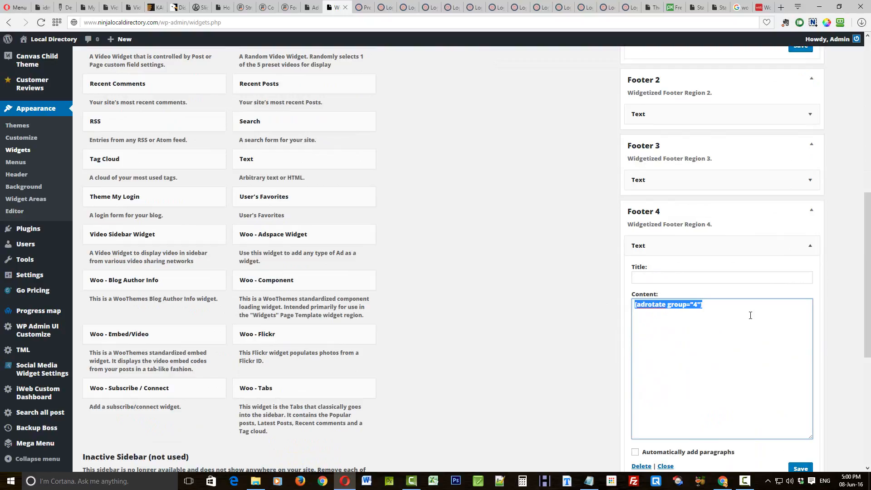
- Recheck the single-banner shortcode in Footer 1's Text widget
scroll(816, 277, "up", 6)
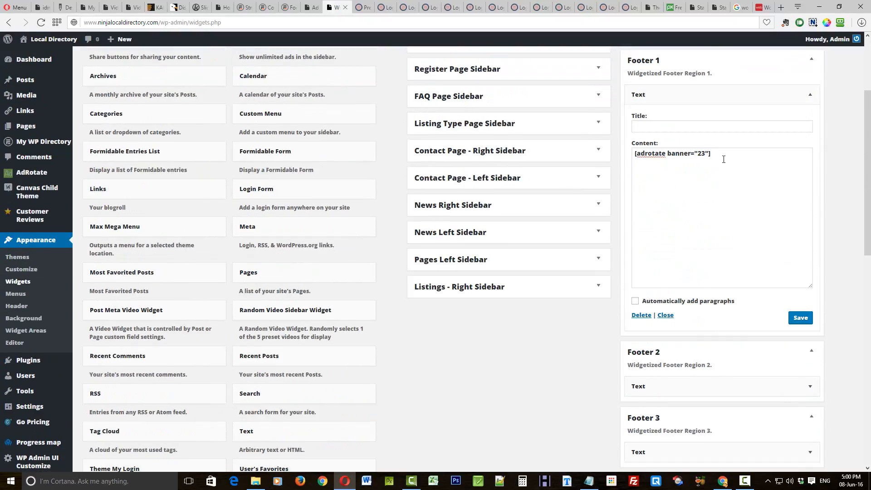
triple_click(660, 157)
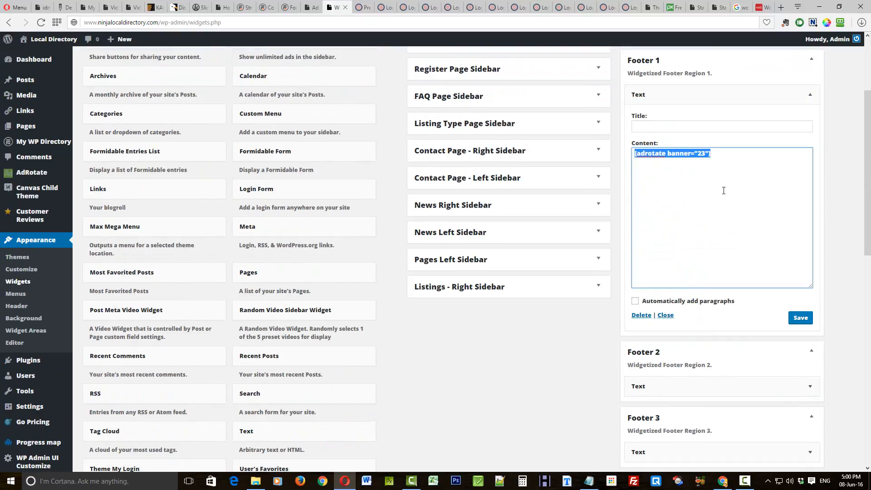
left_click(721, 153)
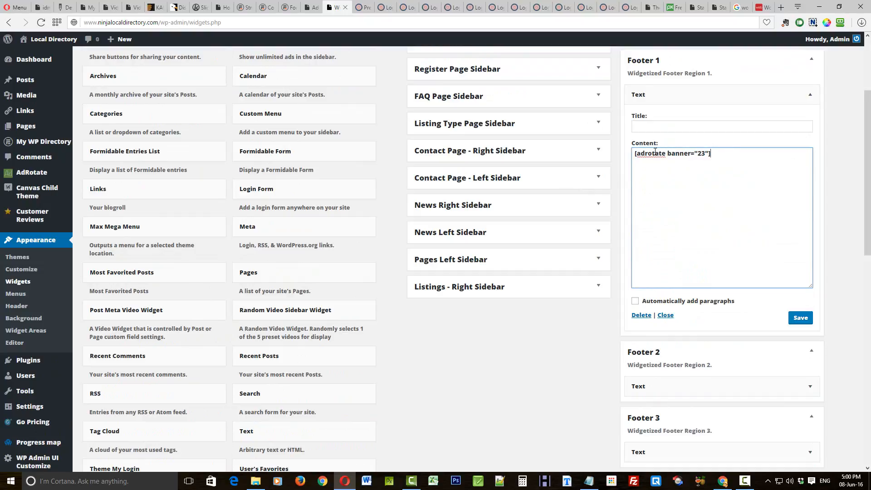
- Return to the "Footer 320x100" group's settings and highlight its usage shortcode for a post or page
left_click(312, 8)
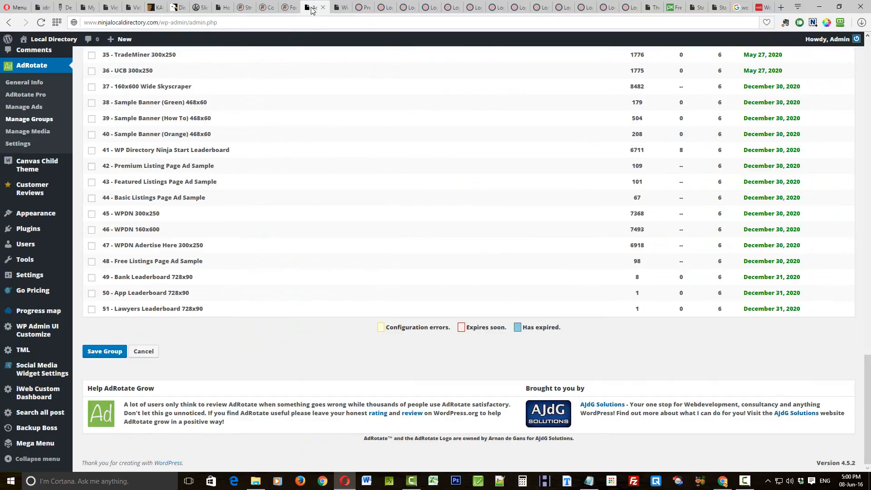
scroll(324, 254, "up", 15)
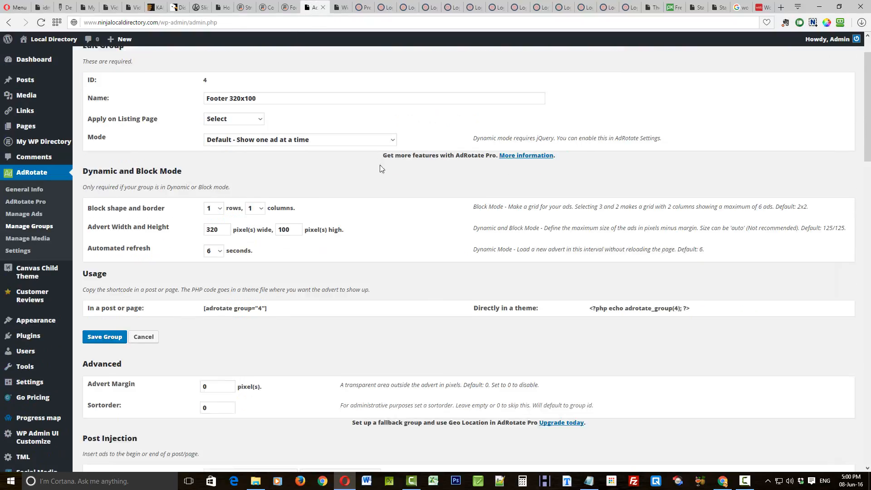
scroll(156, 150, "up", 2)
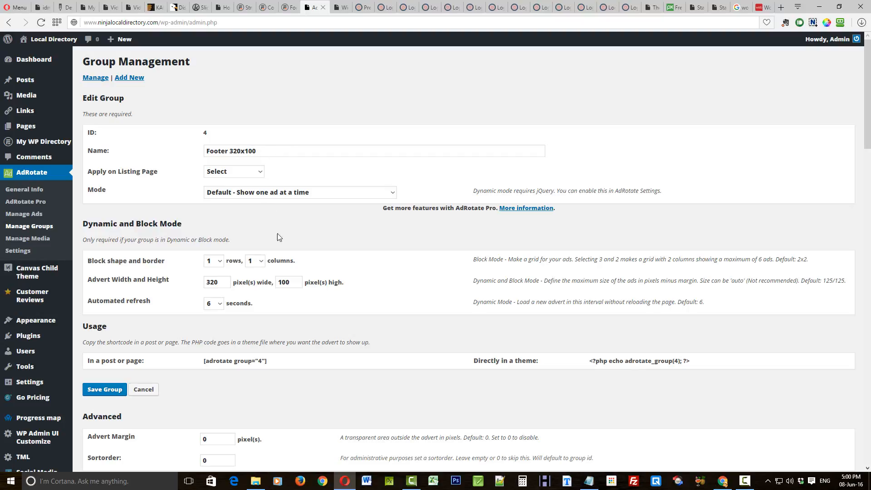
left_click_drag(267, 360, 199, 359)
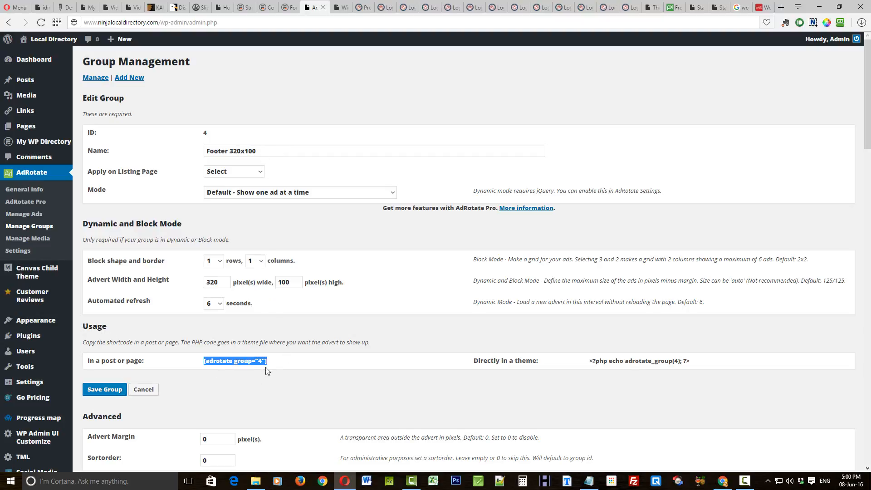
left_click_drag(283, 365, 191, 351)
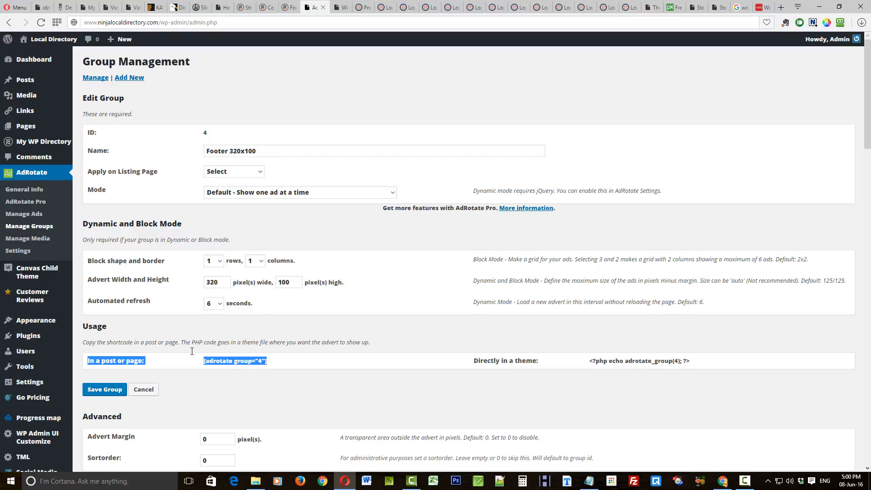
- Go back to AdRotate's list of ads and open advert 23, "320x100 Advertise Here", for editing
left_click(25, 214)
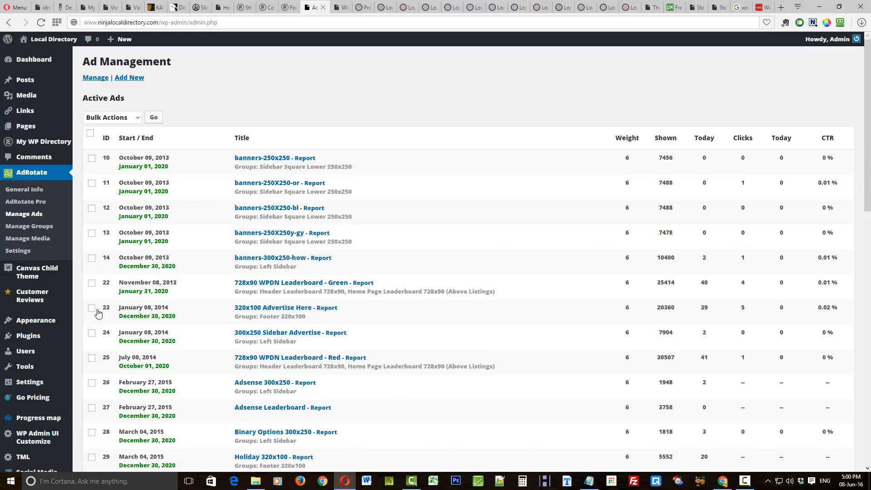
left_click(278, 308)
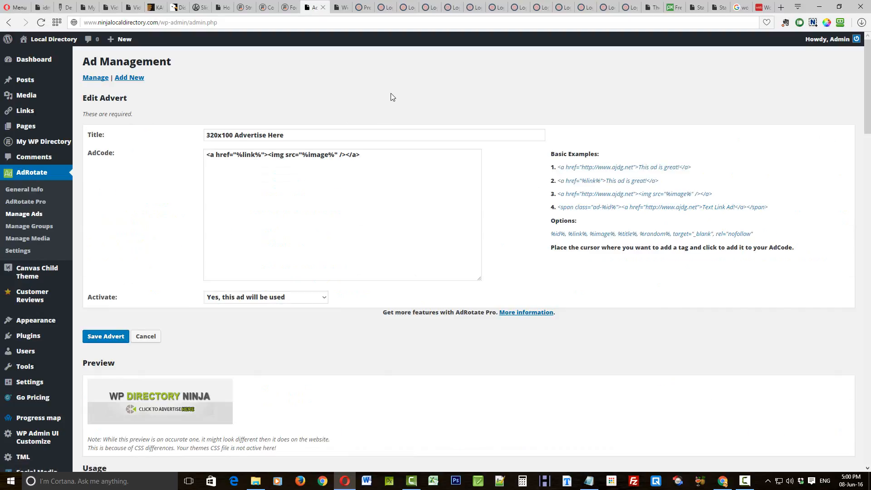
- Highlight advert 23's usage shortcode for a post or page and compare it with the shortcode in Footer 1's Text widget
scroll(392, 97, "down", 7)
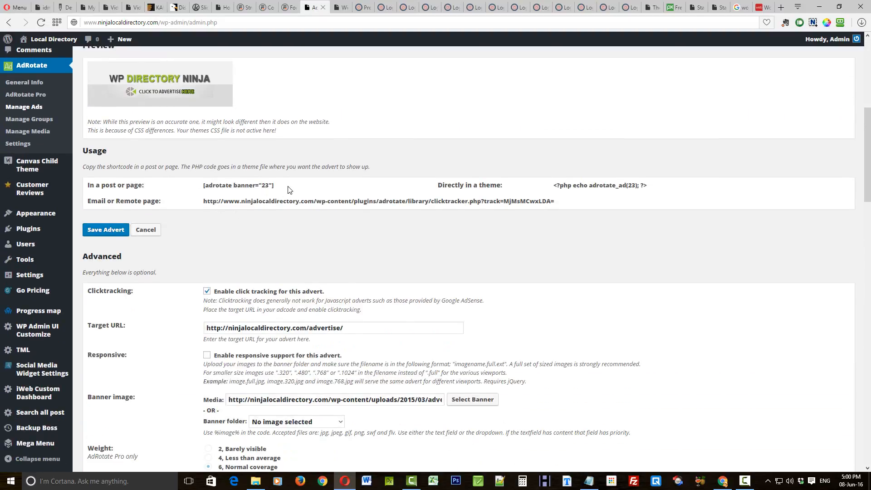
left_click_drag(289, 189, 200, 186)
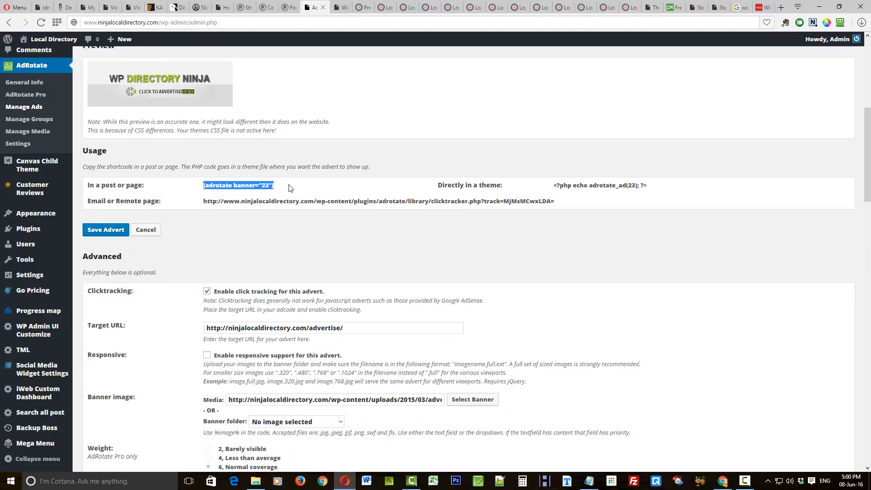
left_click(337, 9)
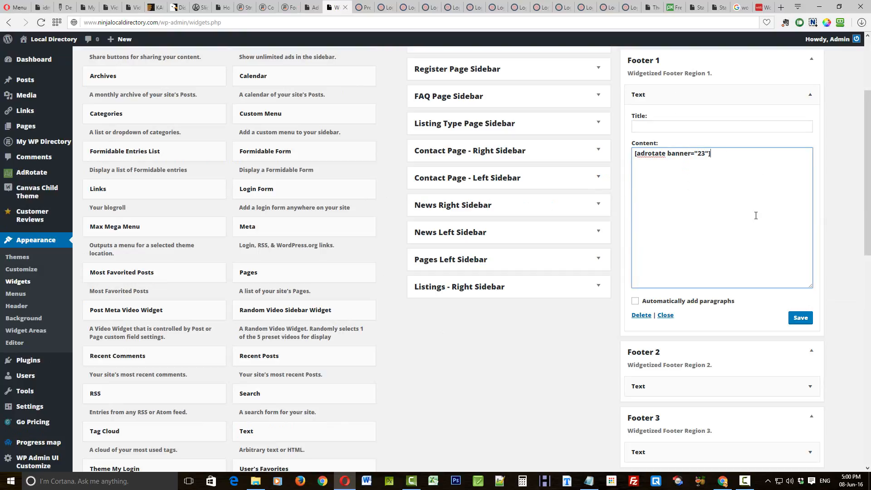
- Collapse Footer 1's Text widget and add an AdRotate widget above it in the Footer 1 area
left_click(811, 95)
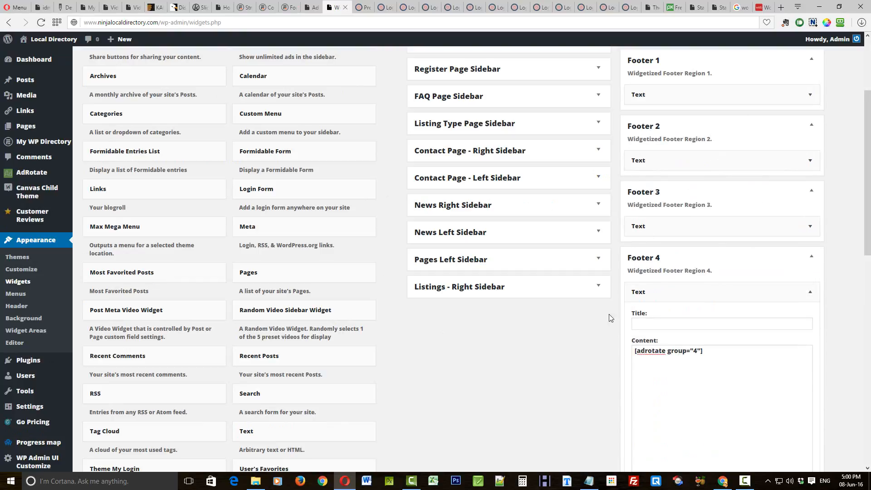
scroll(610, 315, "up", 3)
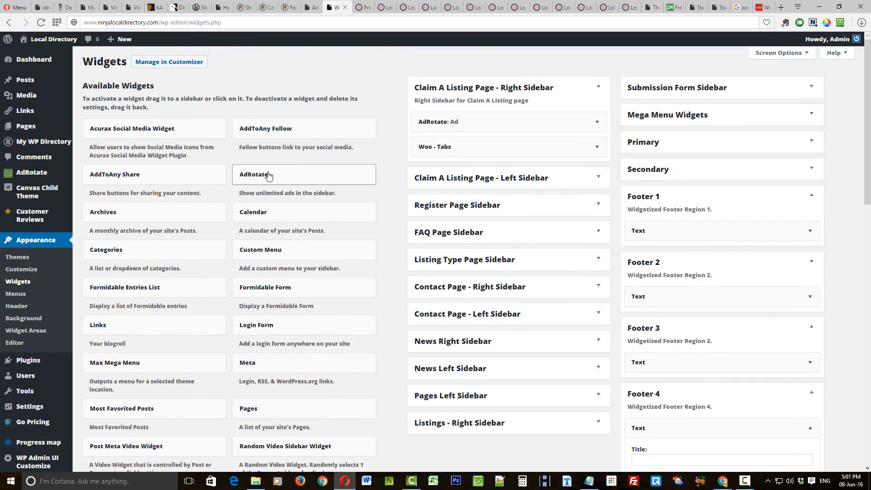
left_click_drag(640, 237, 666, 226)
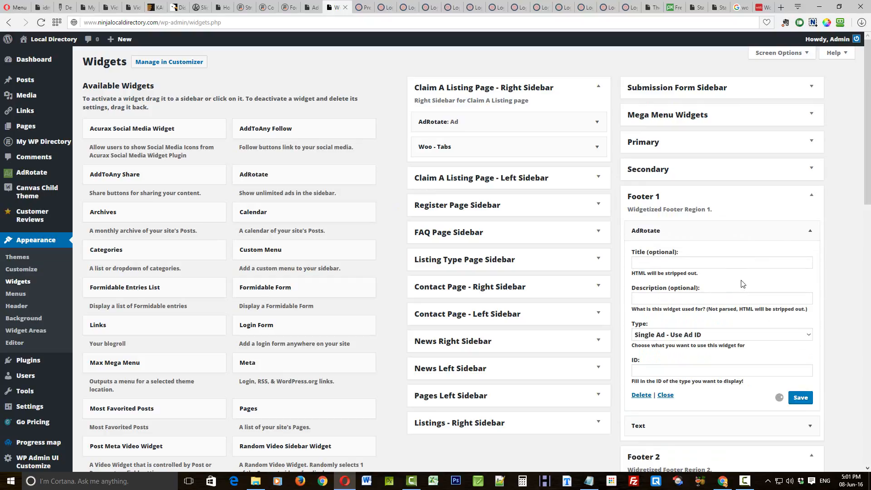
scroll(760, 248, "down", 1)
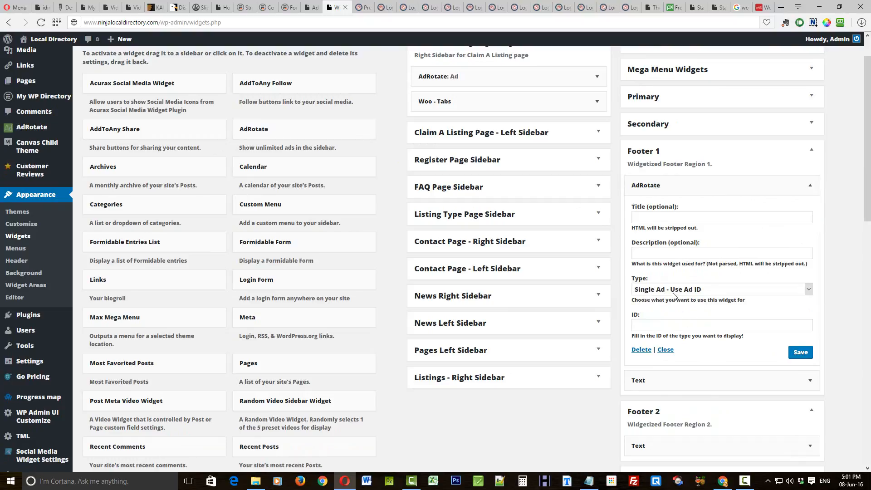
- Enter ad ID 23 in Footer 1's AdRotate widget, and switch it to "Group of Ads - Use group ID" with ID 4
left_click(676, 324)
type("23")
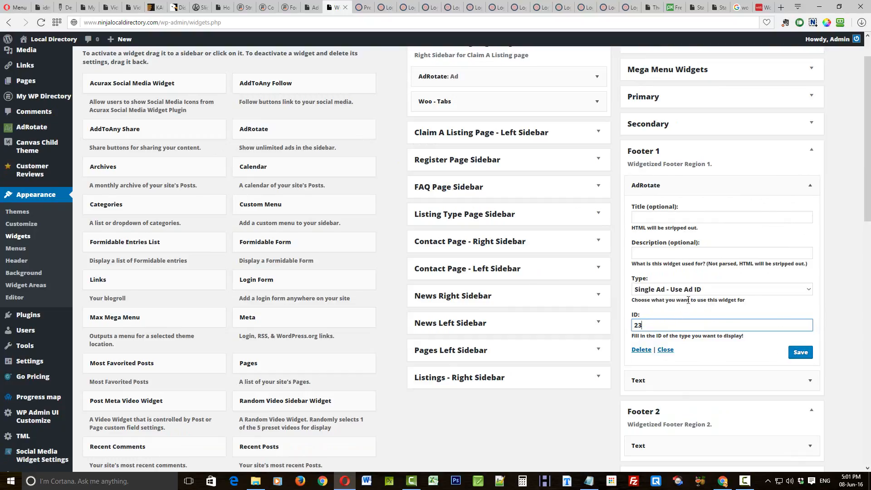
left_click(750, 290)
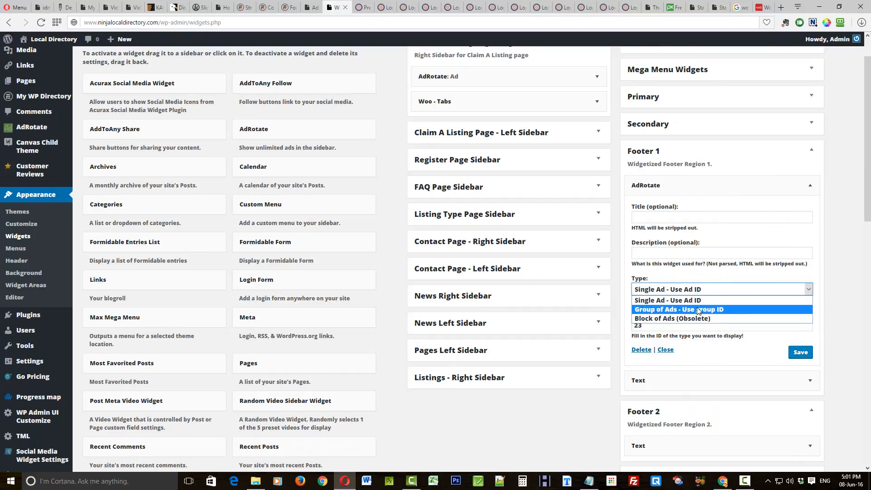
left_click(698, 309)
key("Tab")
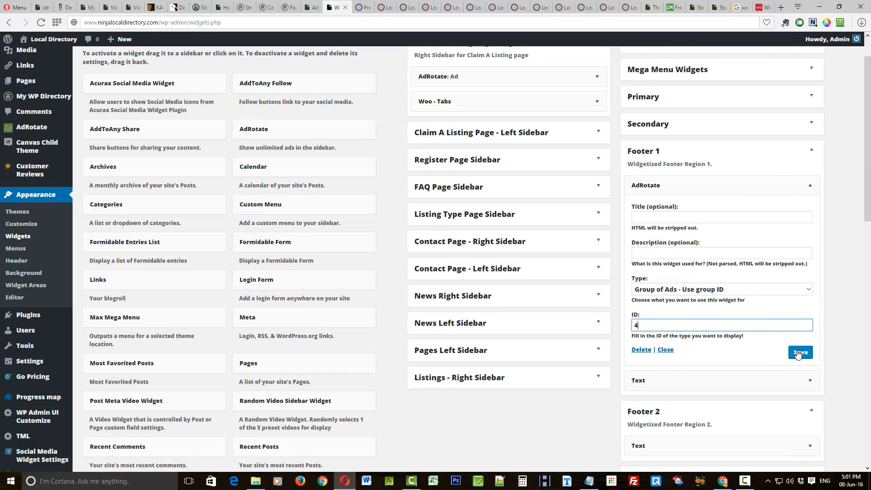
- Try the title "Ads" in Footer 1's AdRotate widget, clear it and delete the widget
left_click(646, 218)
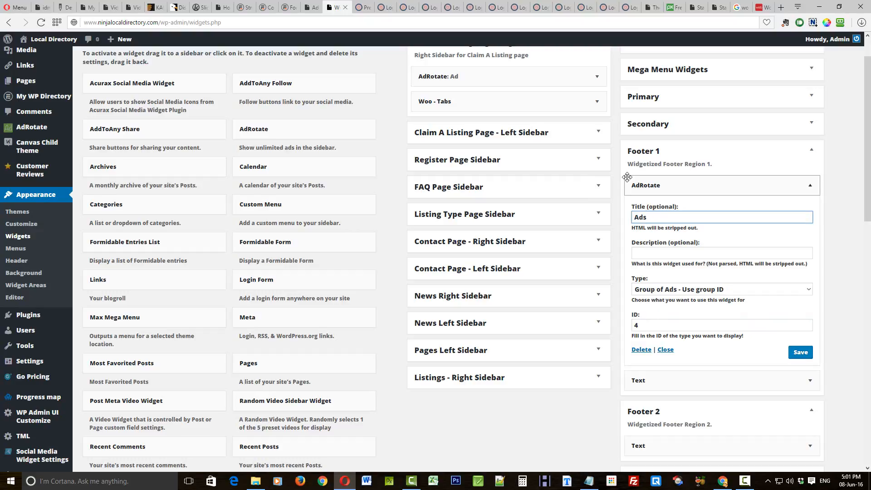
key("ctrl+a")
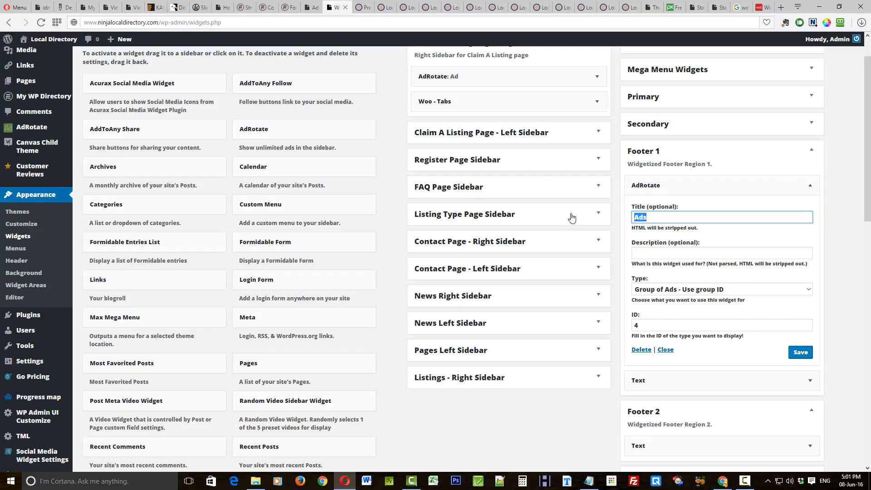
key("BackSpace")
left_click(640, 349)
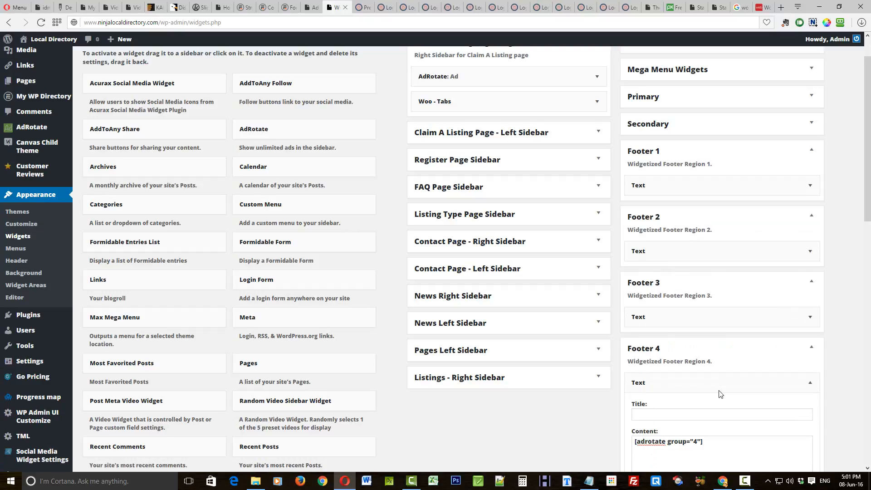
- Collapse the Footer 1 to Footer 4 areas and expand the AdRotate widget in Claim A Listing Page - Right Sidebar
left_click(812, 153)
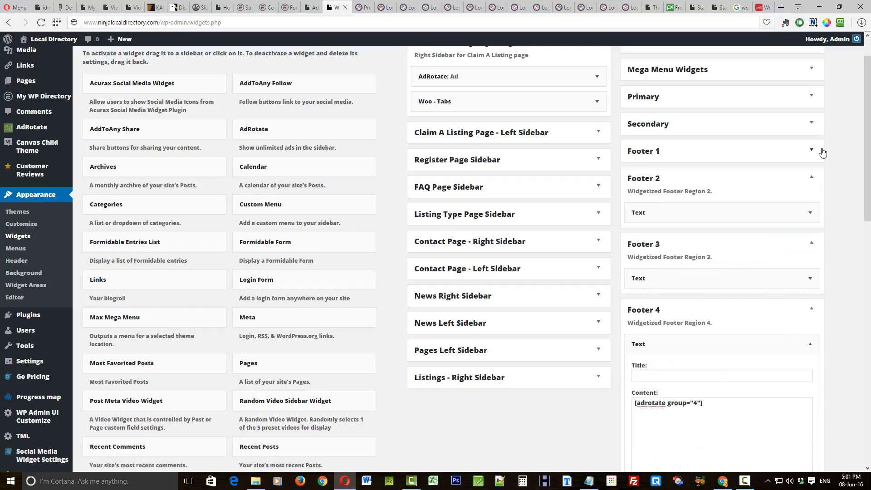
left_click(812, 177)
left_click(811, 205)
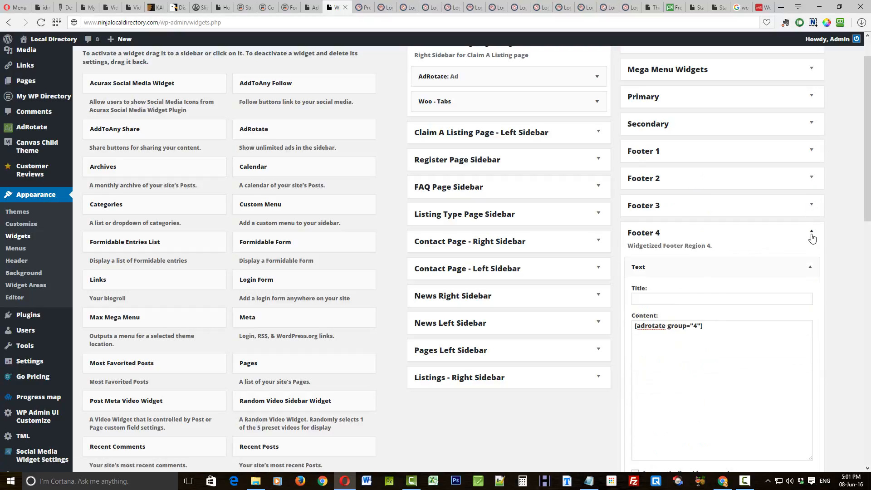
left_click(811, 232)
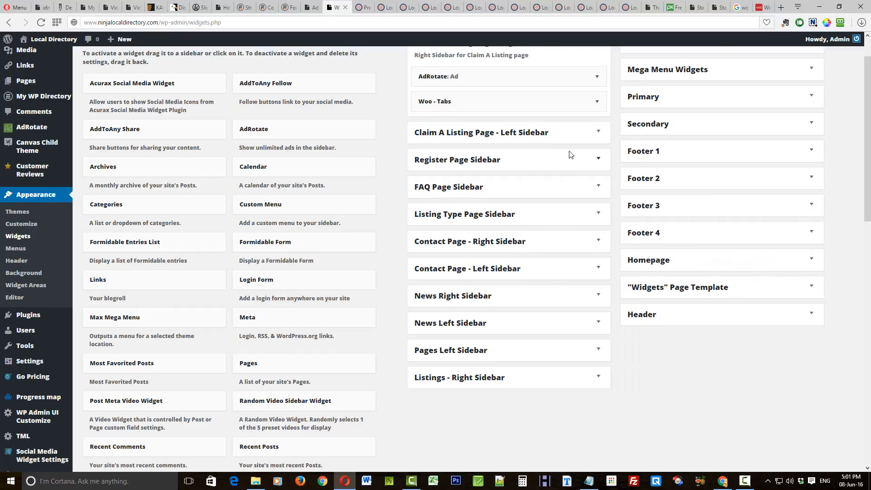
scroll(569, 154, "up", 1)
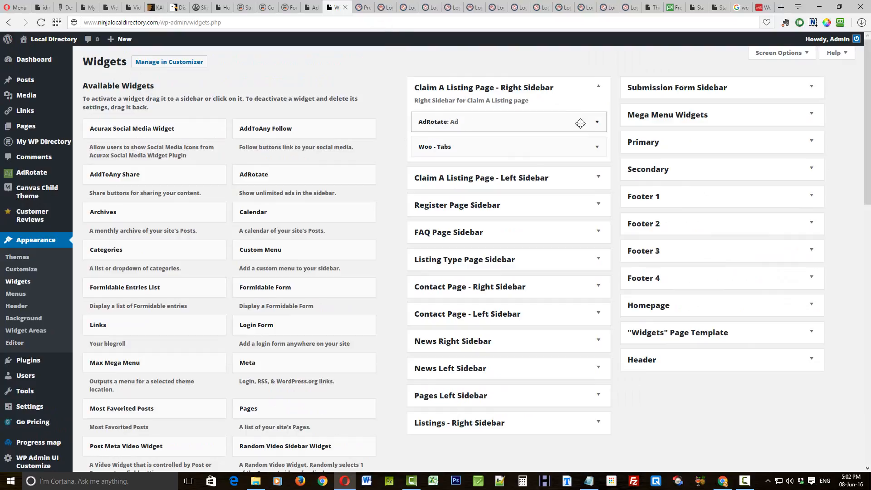
left_click(598, 129)
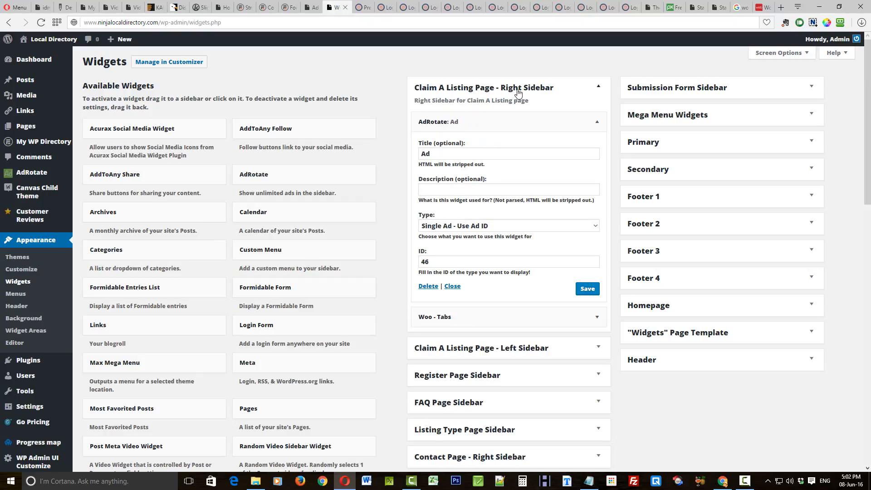
- Switch to the live directory site and open its How To Claim A Business Listing page
left_click(363, 7)
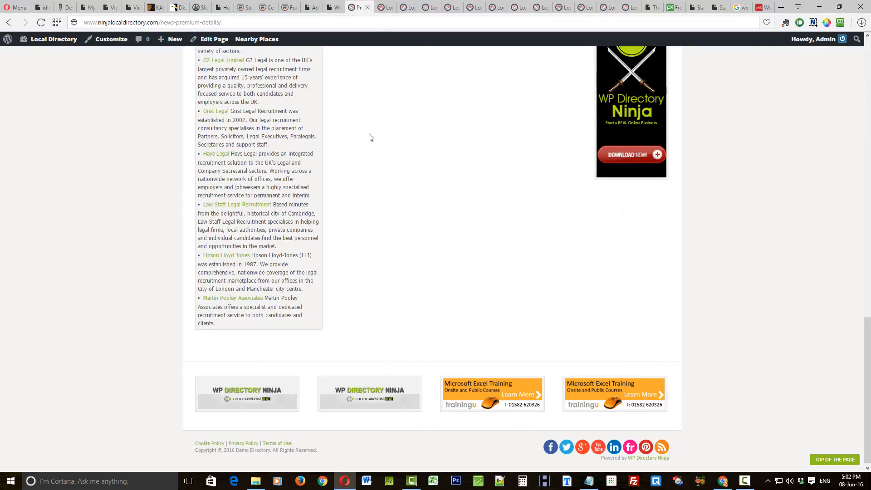
scroll(358, 145, "up", 5)
scroll(345, 151, "up", 9)
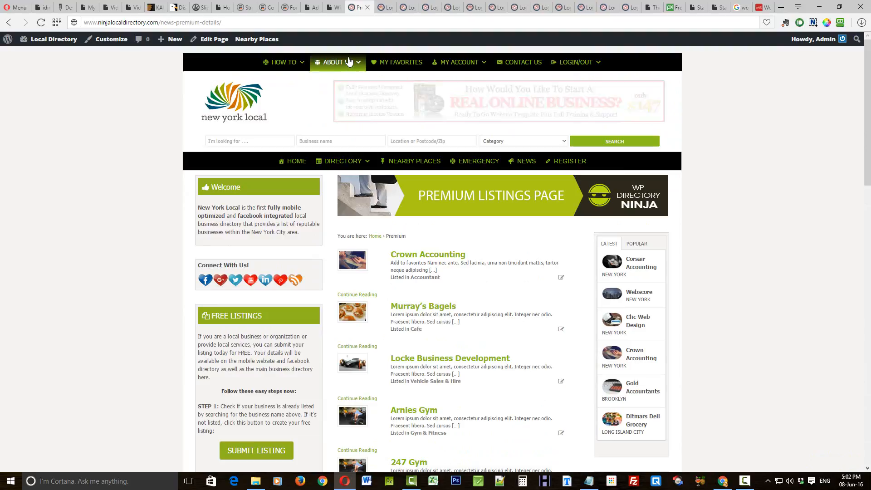
mouse_move(468, 65)
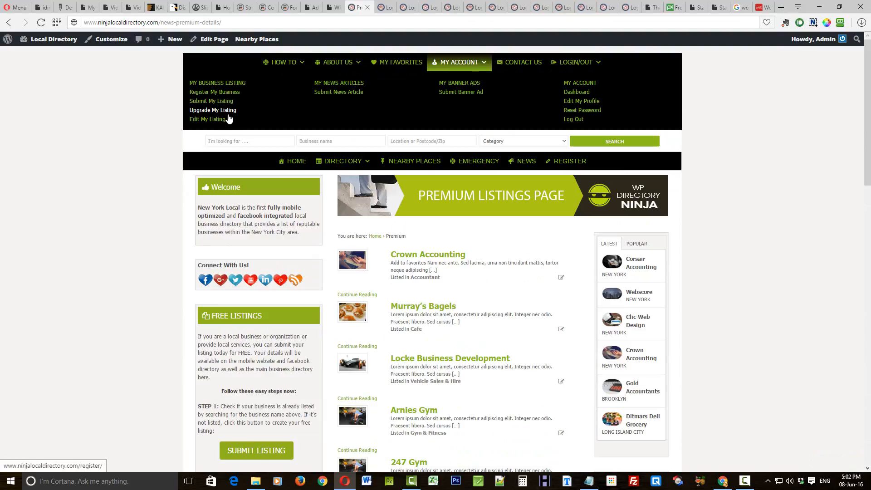
mouse_move(283, 64)
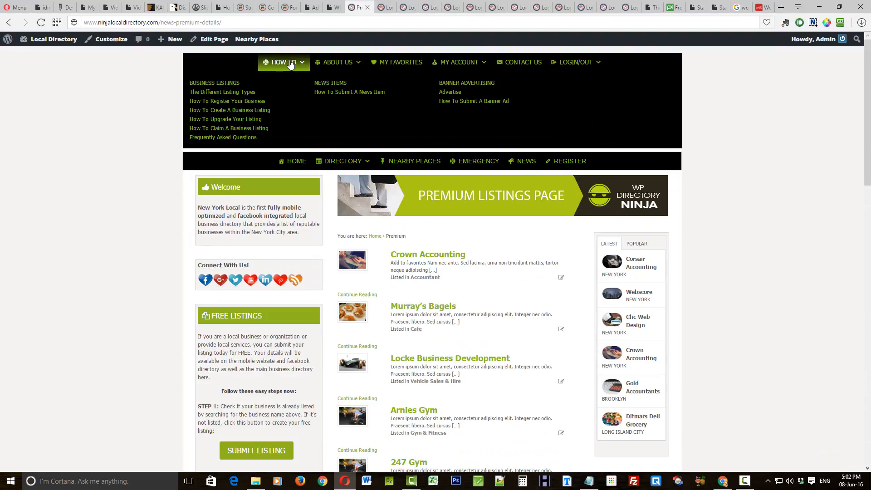
left_click(206, 129)
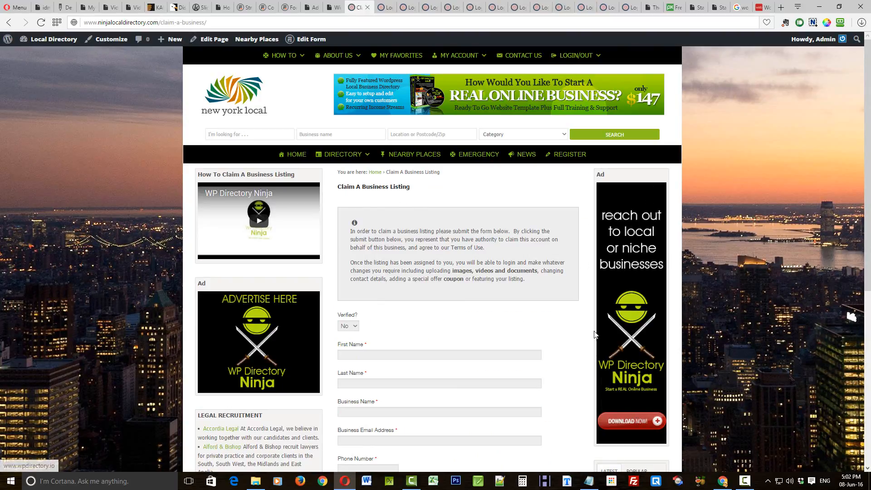
- Highlight the title of the Claim A Listing Page right sidebar's AdRotate widget and compare it with the live claim page
left_click(324, 8)
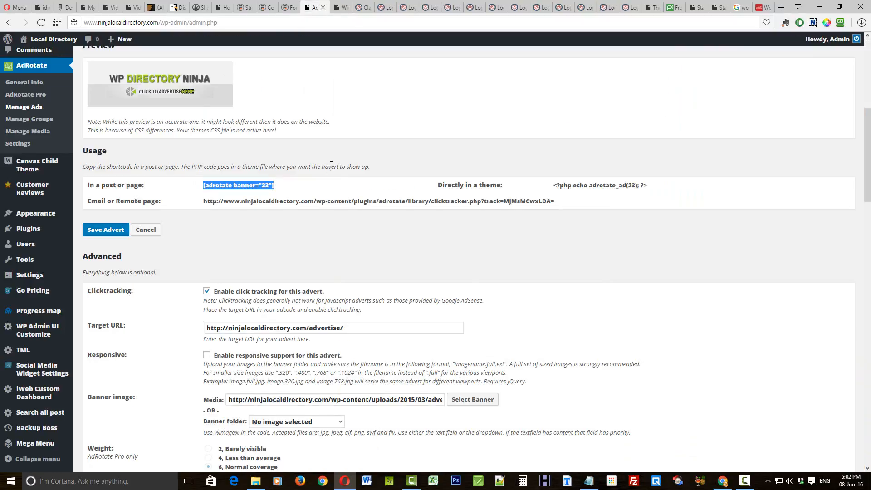
left_click(338, 8)
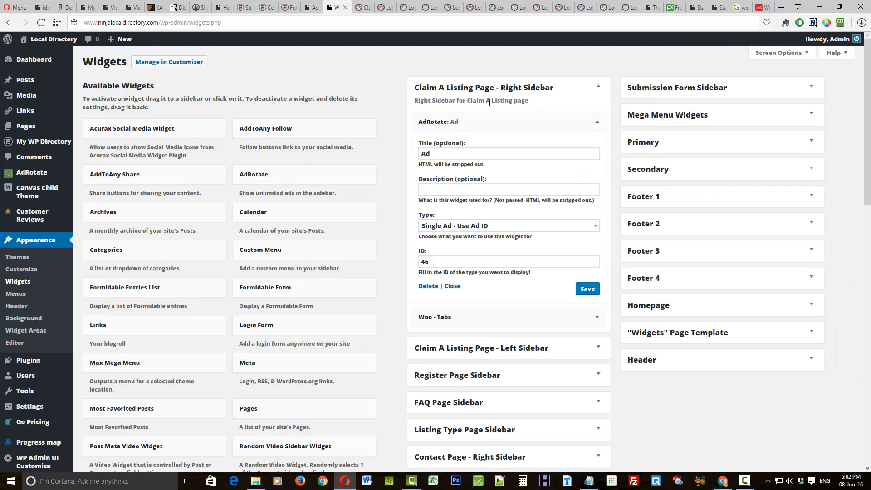
left_click_drag(443, 153, 402, 167)
left_click(361, 7)
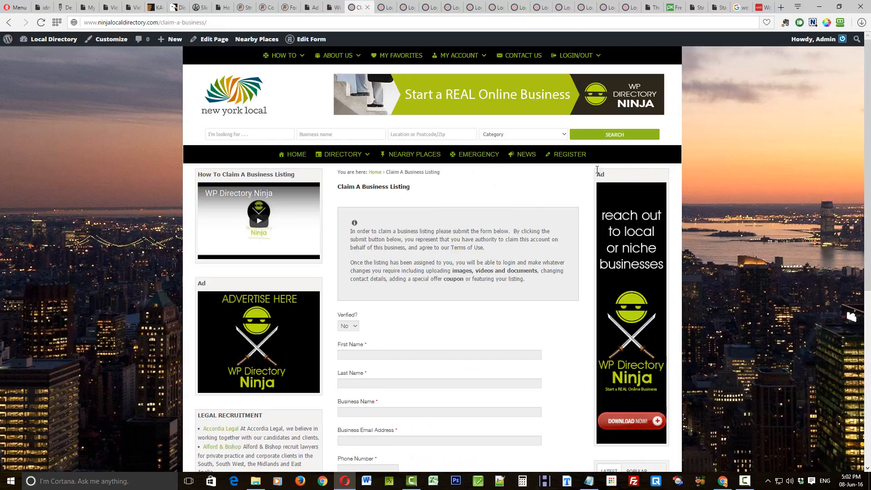
- Highlight the ad ID in the same AdRotate widget and compare it with the skyscraper banner on the live claim page
left_click(336, 8)
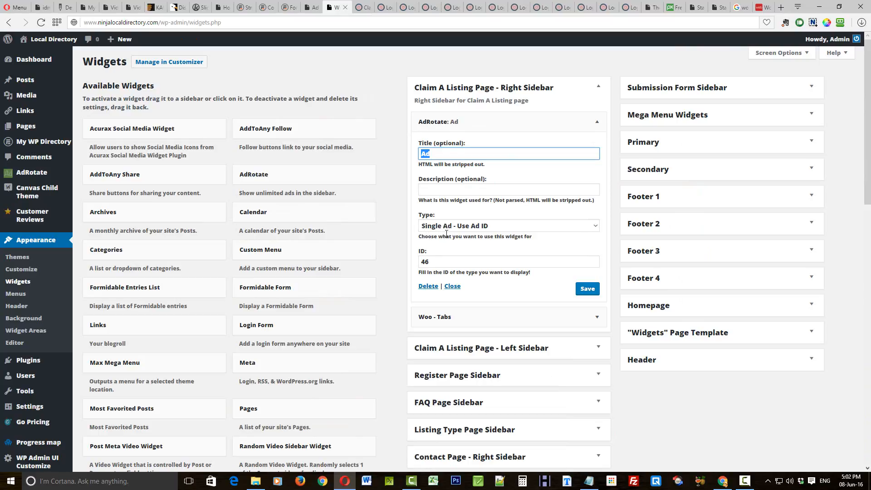
double_click(434, 261)
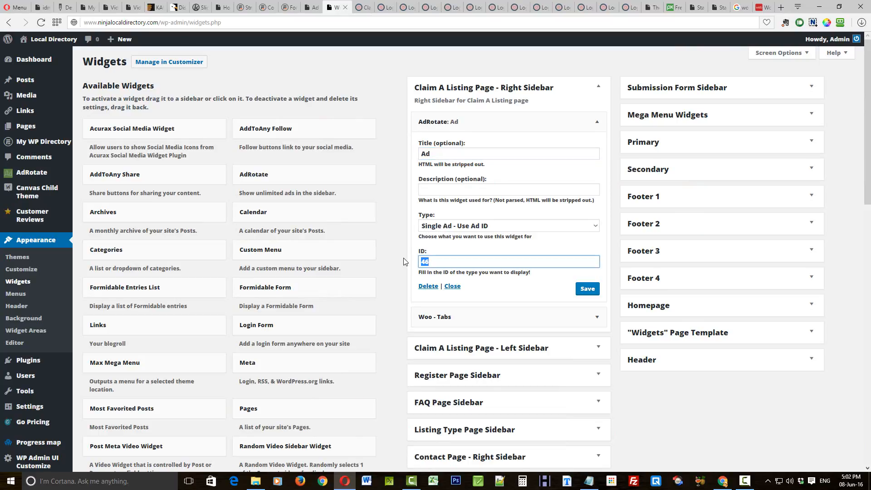
left_click(358, 8)
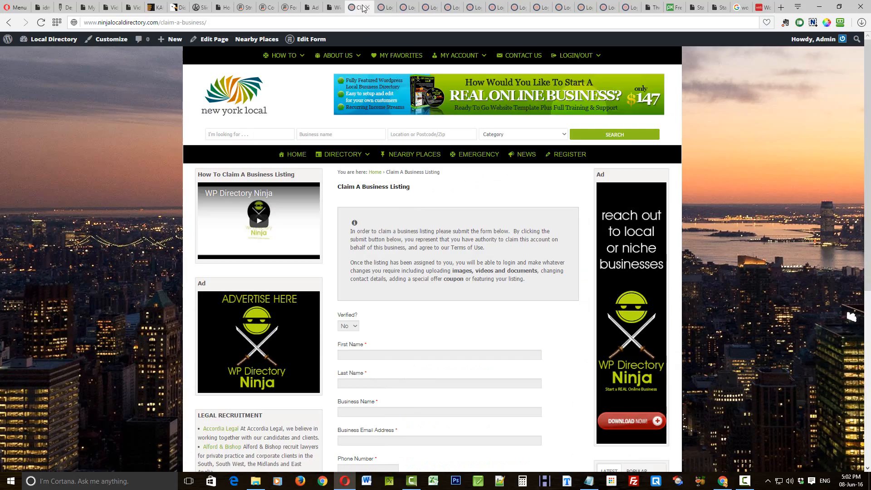
- Return to AdRotate's list of ads, open advert 46, "WPDN 160x600", for editing and check its preview
left_click(315, 7)
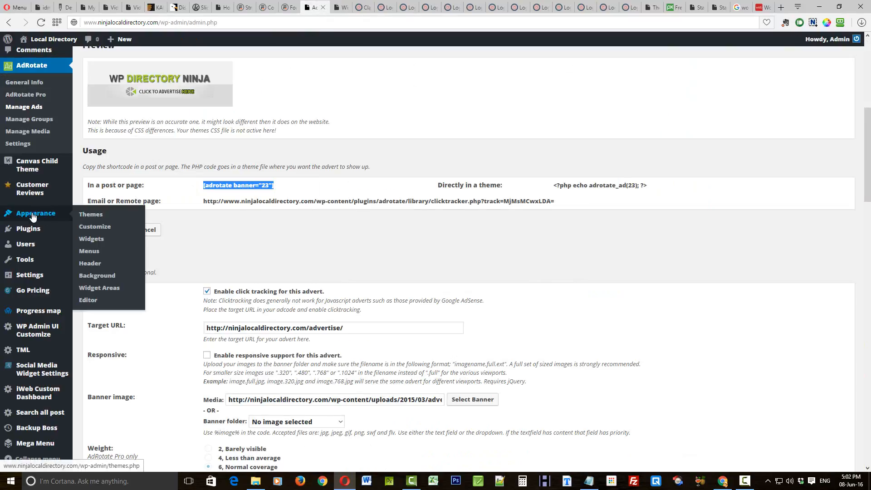
left_click(18, 111)
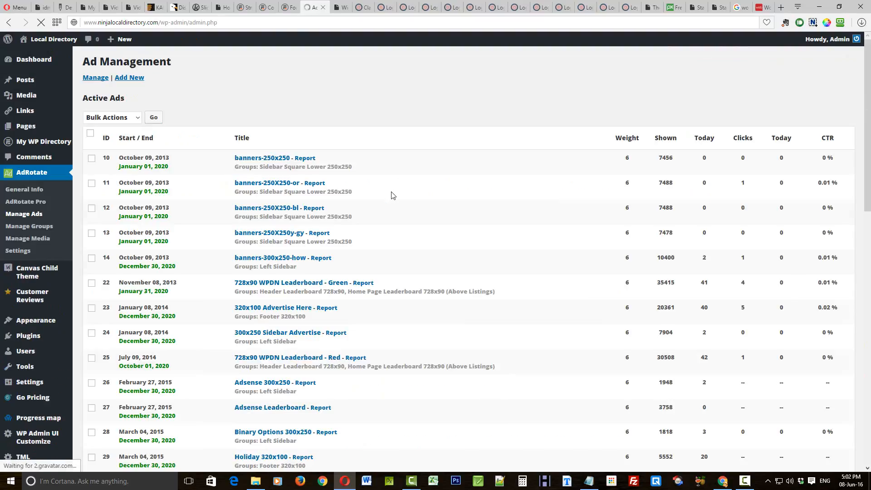
scroll(190, 258, "down", 10)
scroll(191, 258, "down", 5)
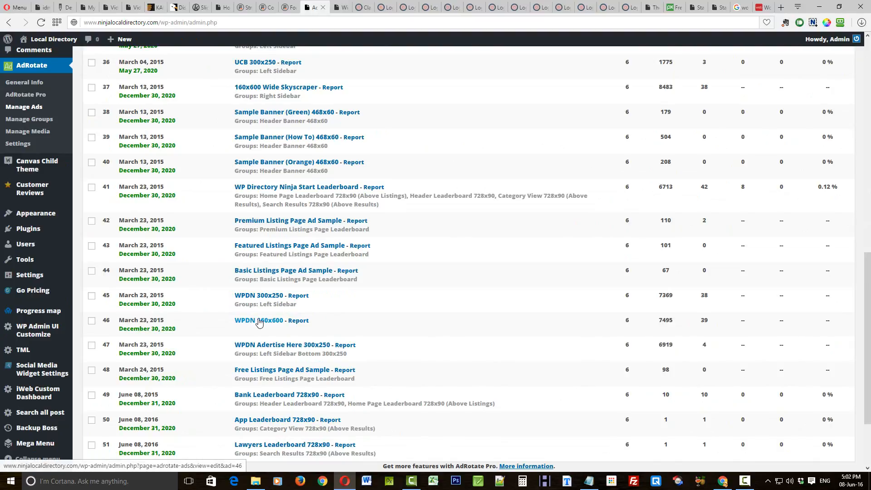
left_click(257, 321)
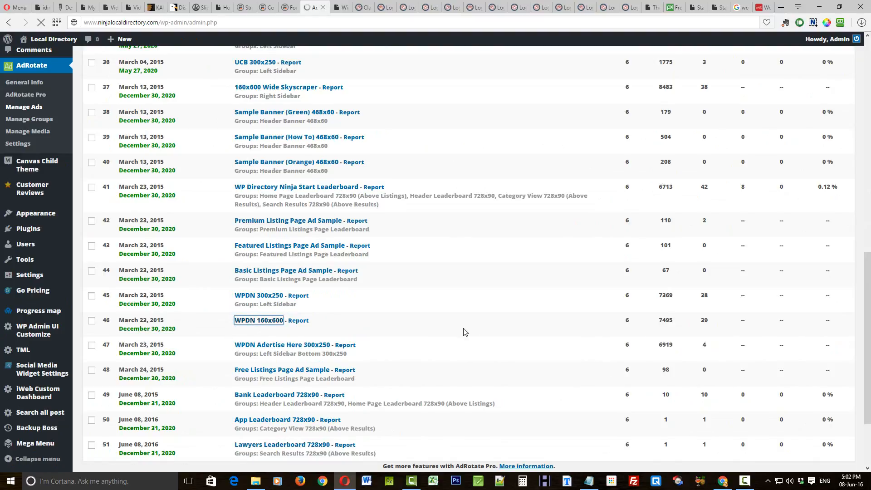
scroll(173, 185, "down", 2)
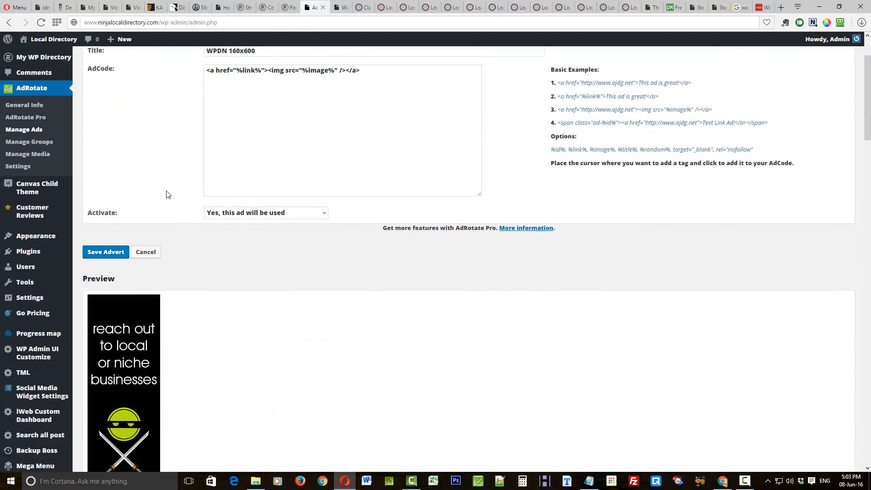
scroll(323, 185, "up", 2)
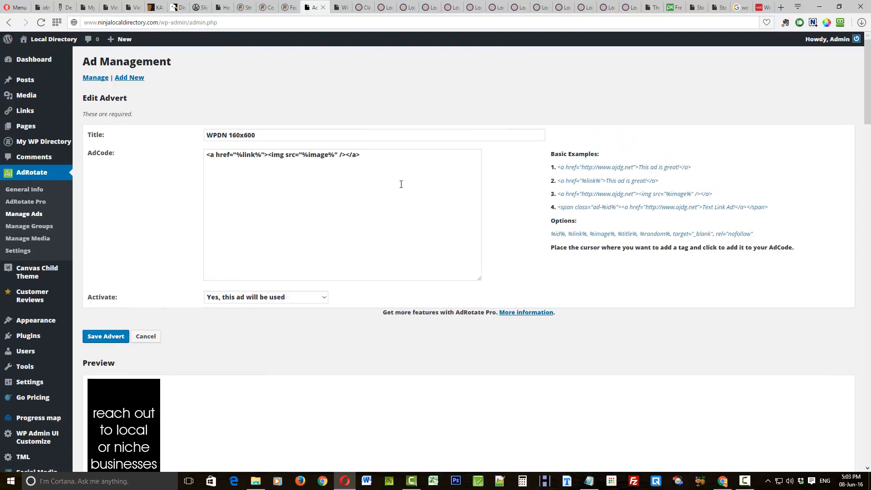
- Highlight the AdCode of advert 46 and review its usage shortcode, target URL and banner image settings
left_click_drag(387, 159, 140, 148)
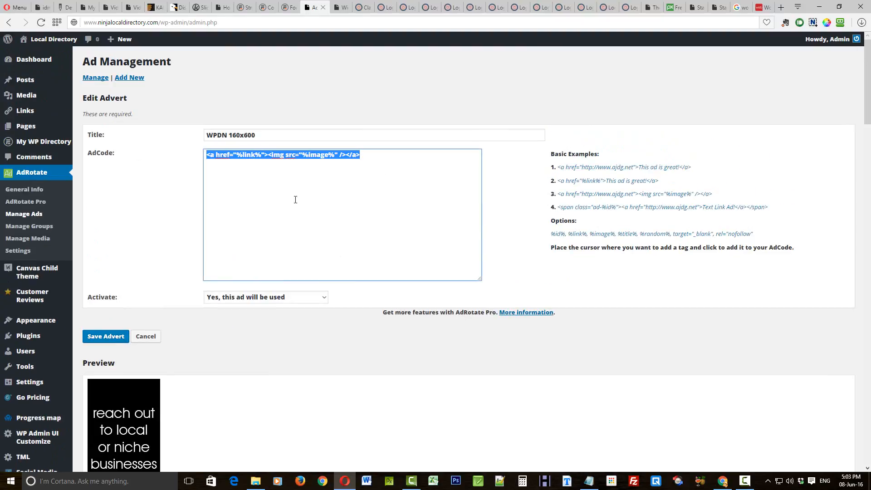
scroll(318, 189, "down", 7)
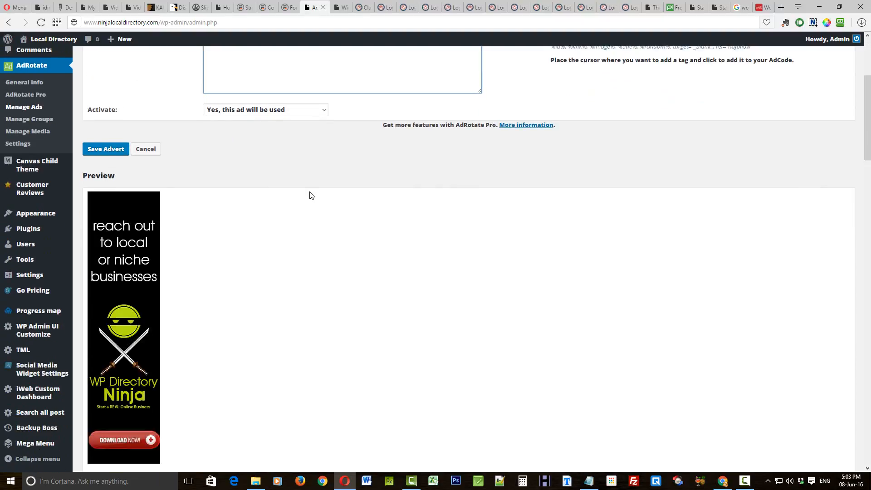
scroll(415, 230, "down", 6)
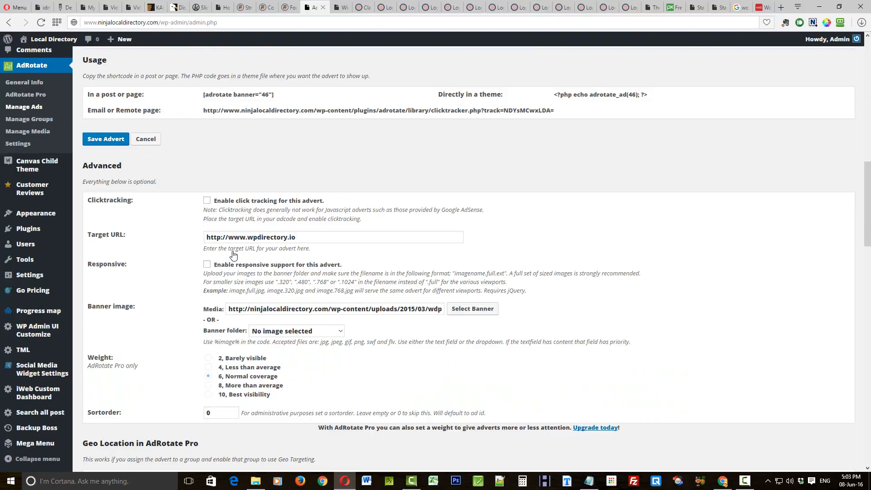
scroll(457, 218, "down", 2)
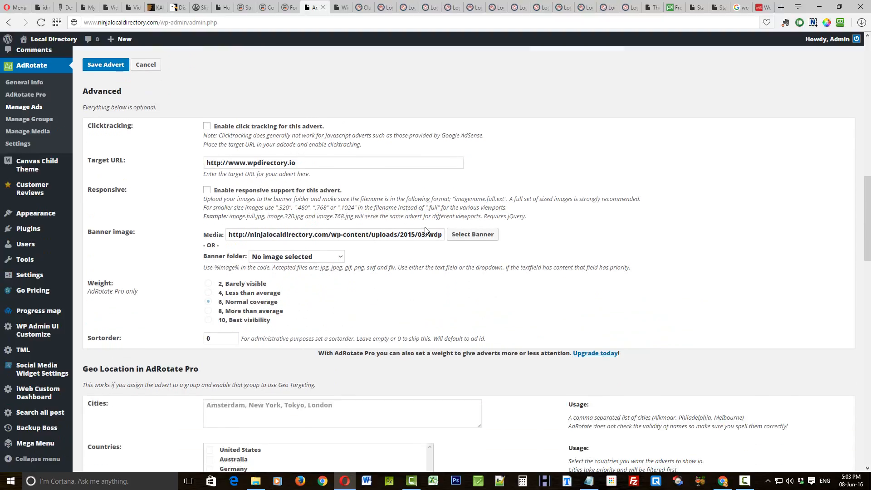
- Examine the advert's schedule dates and the list of groups it can be assigned to
scroll(385, 213, "down", 9)
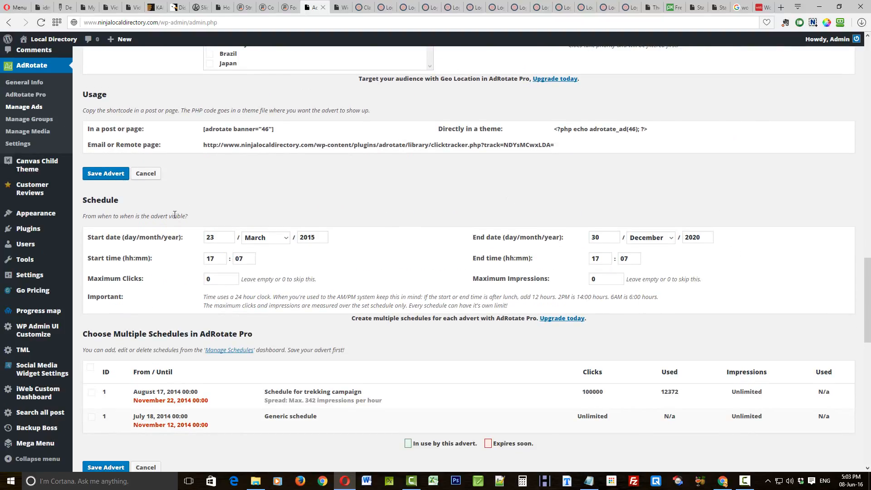
scroll(353, 209, "down", 14)
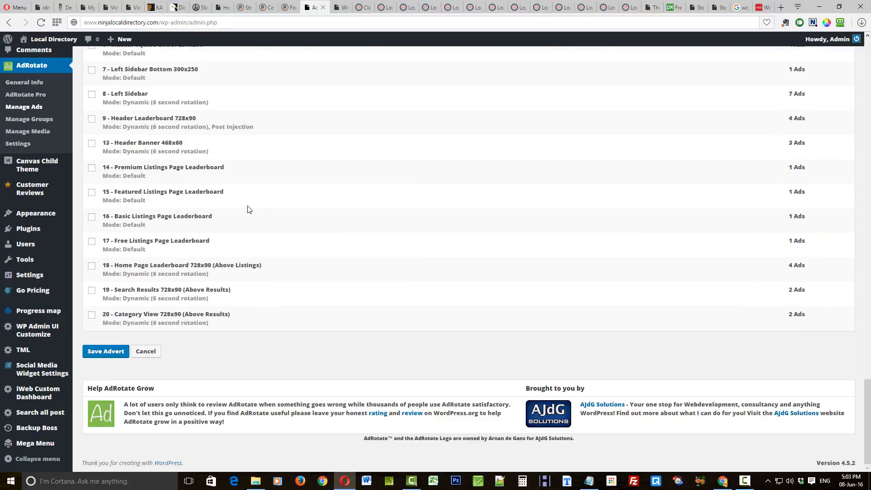
scroll(245, 216, "up", 7)
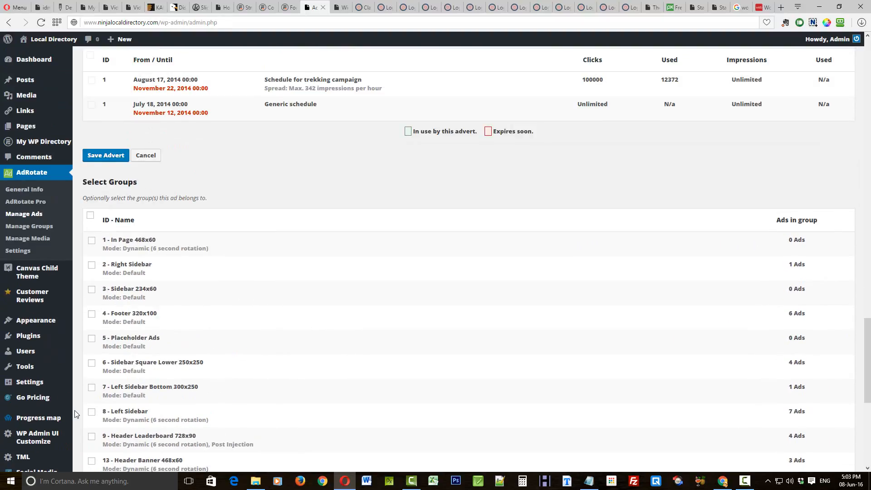
scroll(254, 216, "down", 3)
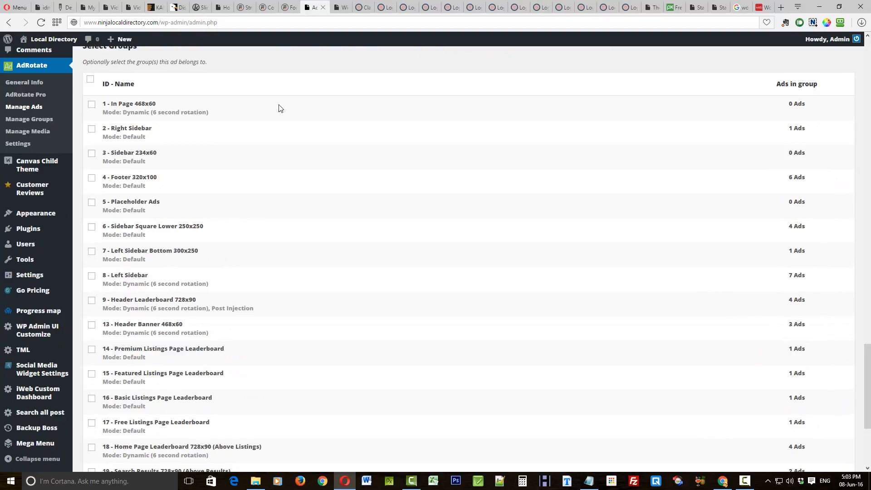
scroll(299, 131, "down", 2)
scroll(305, 141, "down", 3)
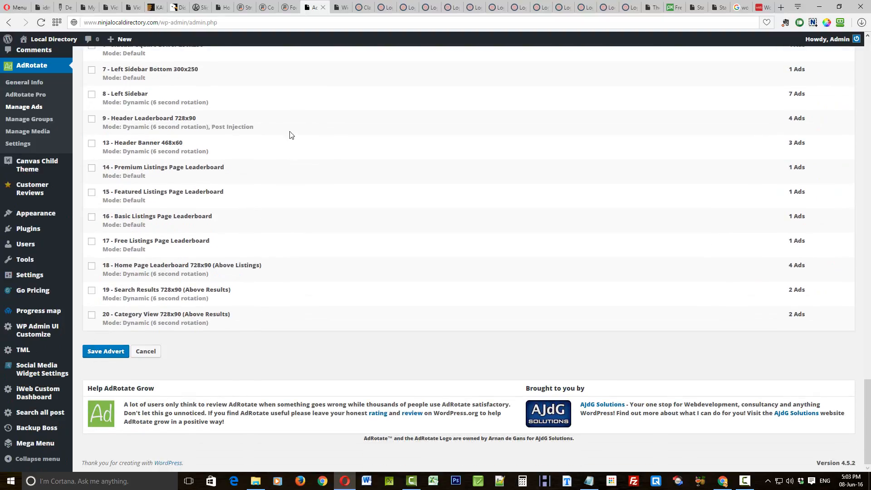
scroll(297, 135, "up", 18)
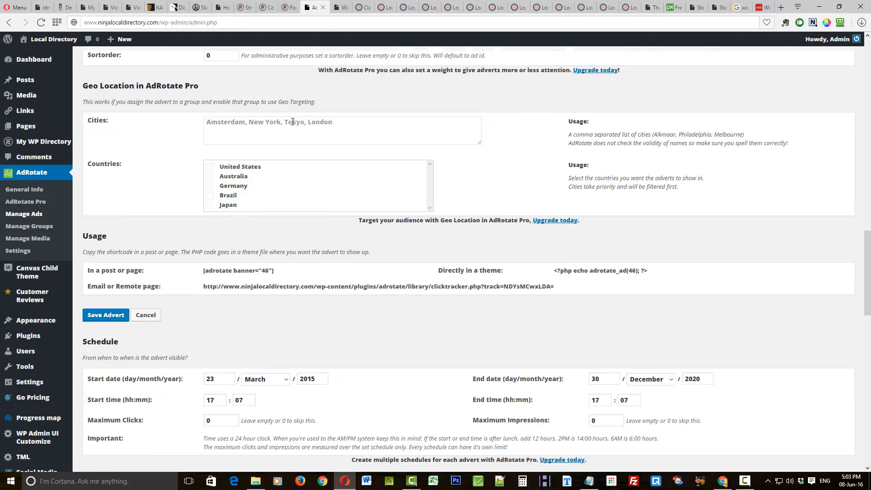
scroll(303, 152, "up", 2)
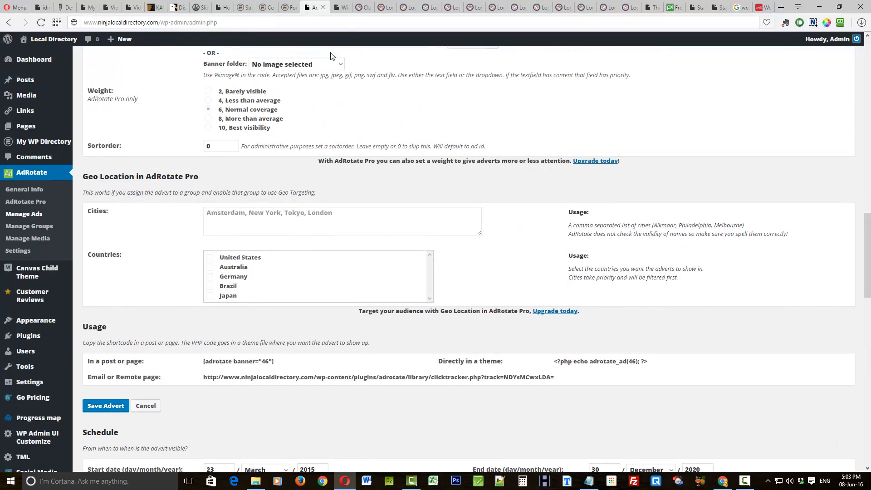
- Return to the Widgets page, collapse the Claim A Listing AdRotate widget and inspect the Register Page Sidebar's AdRotate widget
left_click(338, 7)
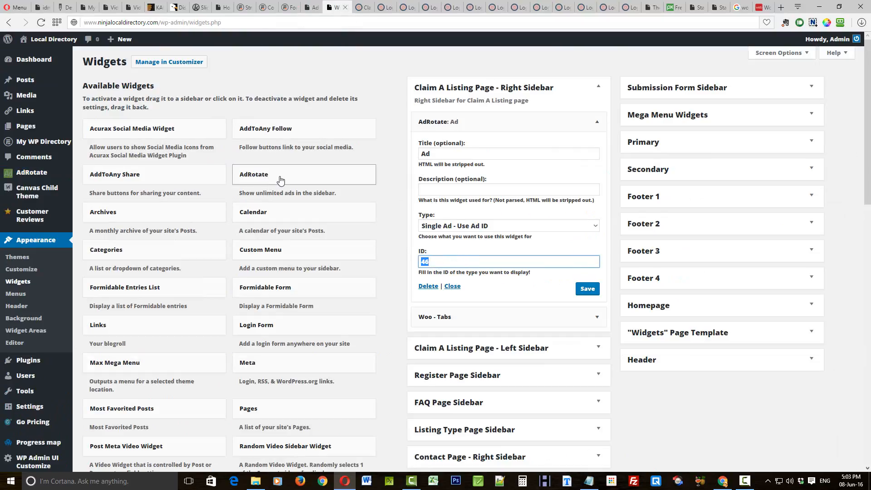
left_click(599, 121)
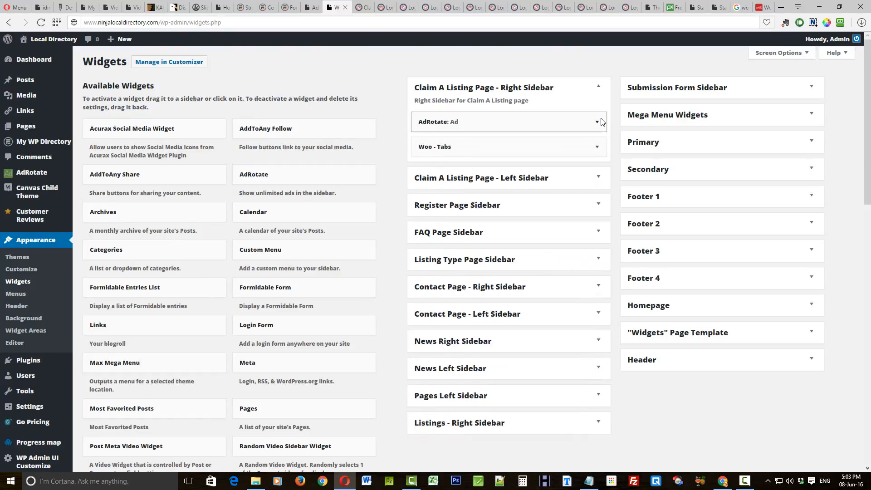
left_click(599, 205)
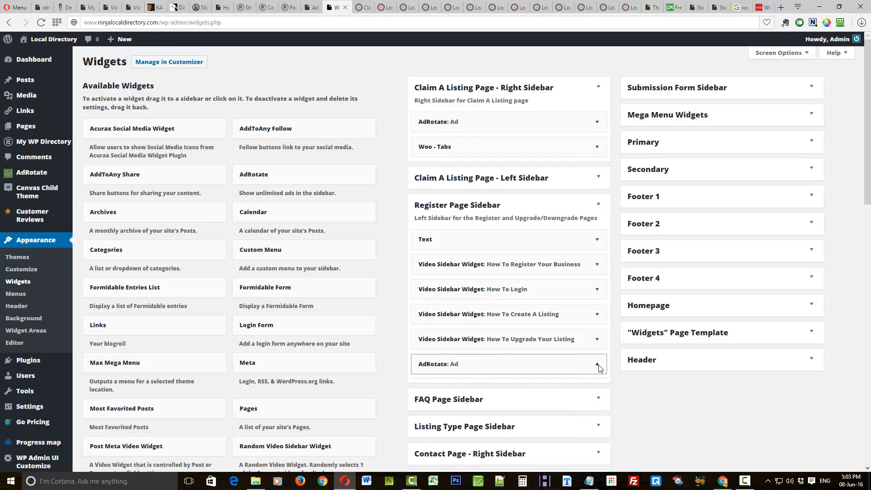
left_click(557, 364)
scroll(500, 468, "down", 2)
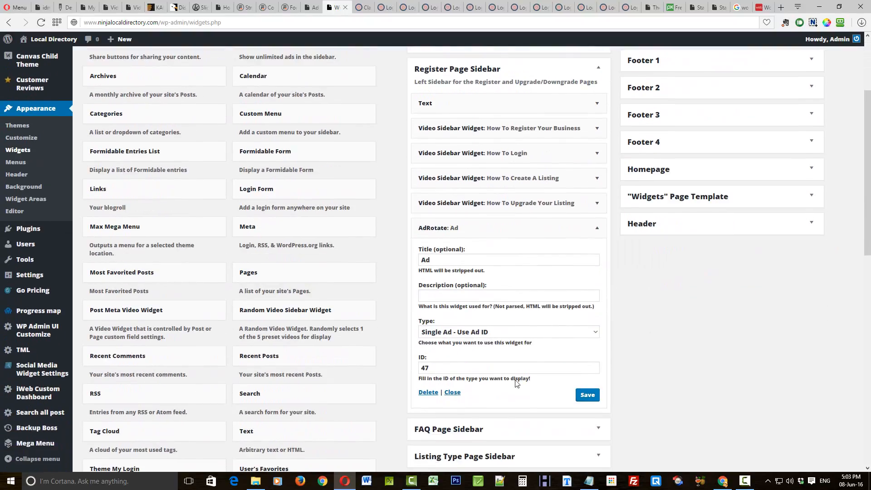
left_click(596, 231)
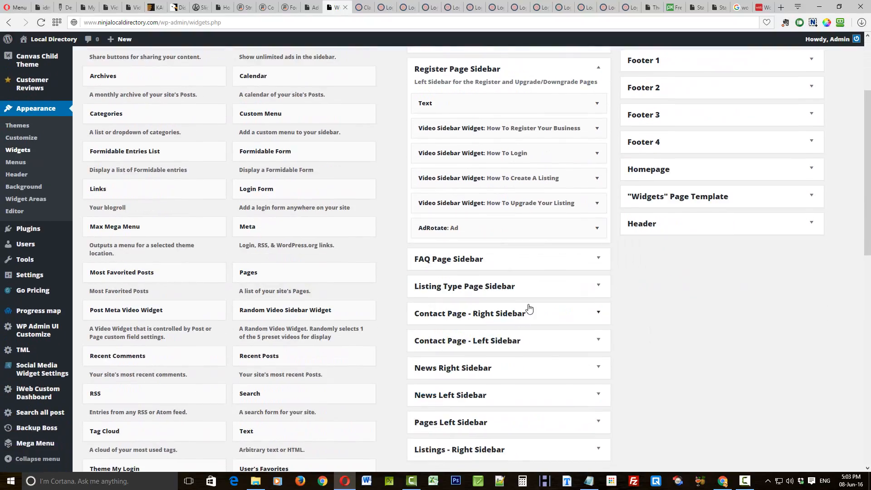
- Compare the Header area's AdRotate widget with the live claim page's header banner, highlight the widget's group ID and collapse the Header area
left_click(812, 225)
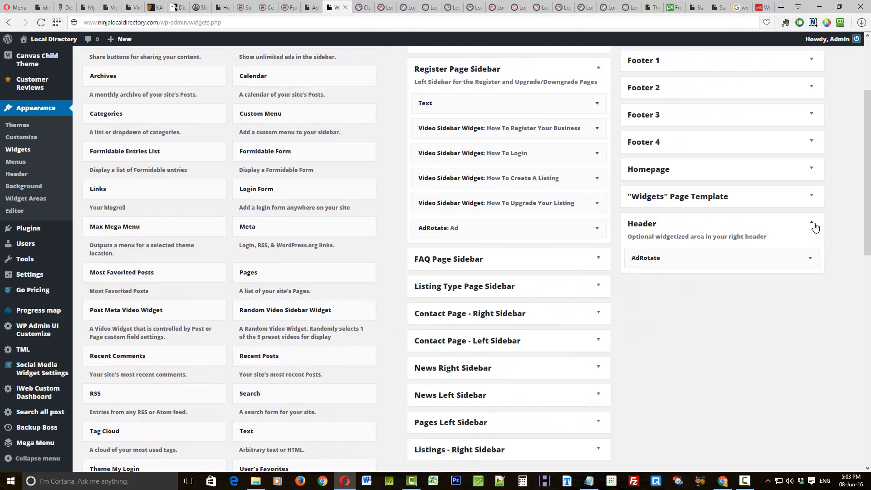
left_click(369, 7)
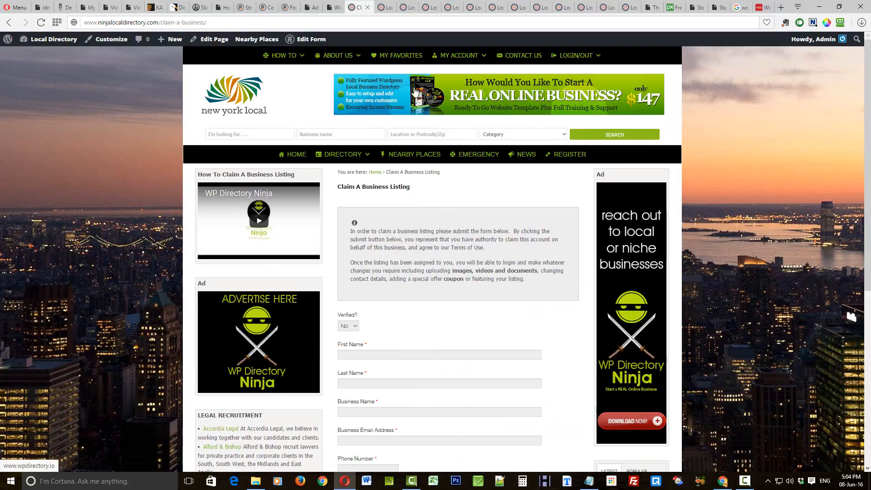
left_click(336, 8)
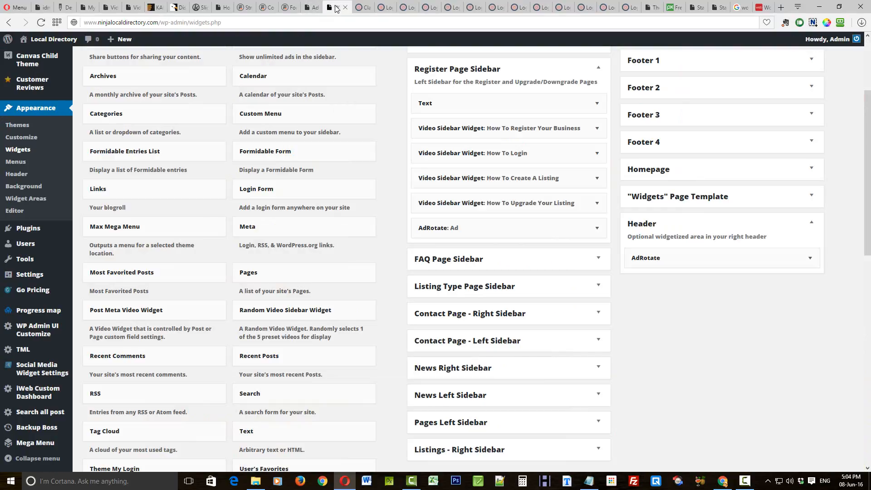
left_click(809, 258)
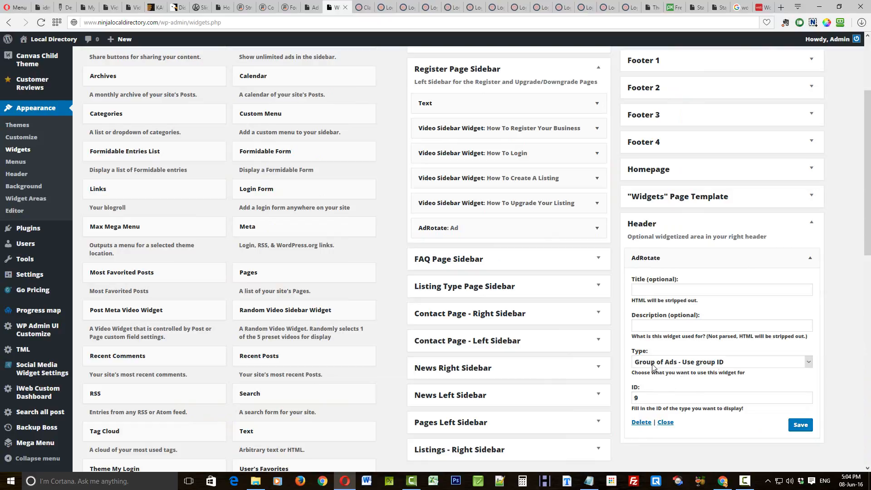
double_click(642, 399)
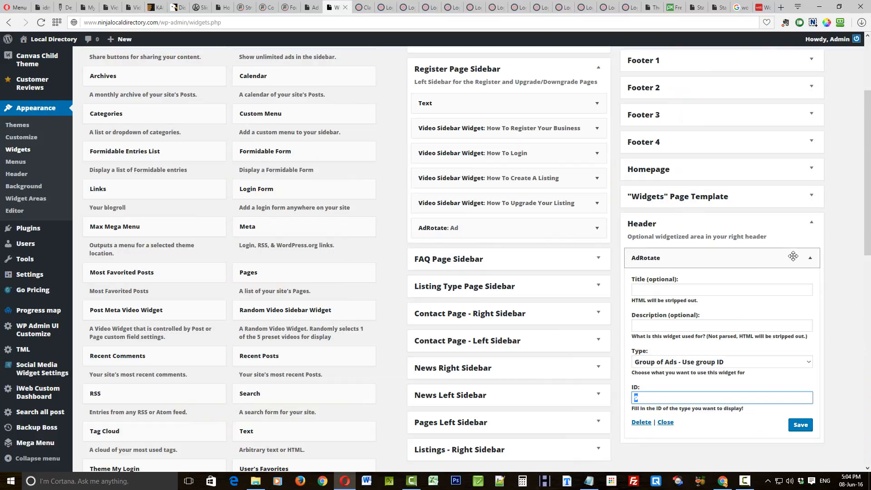
left_click(811, 223)
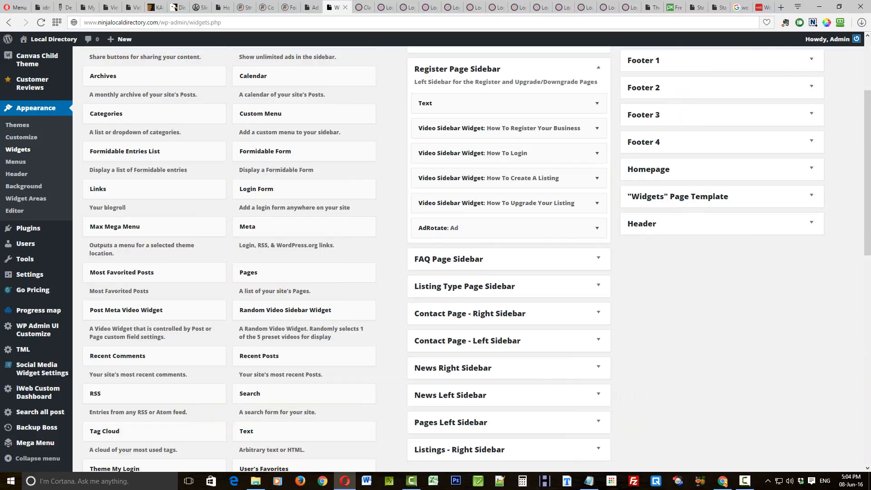
key("F10")
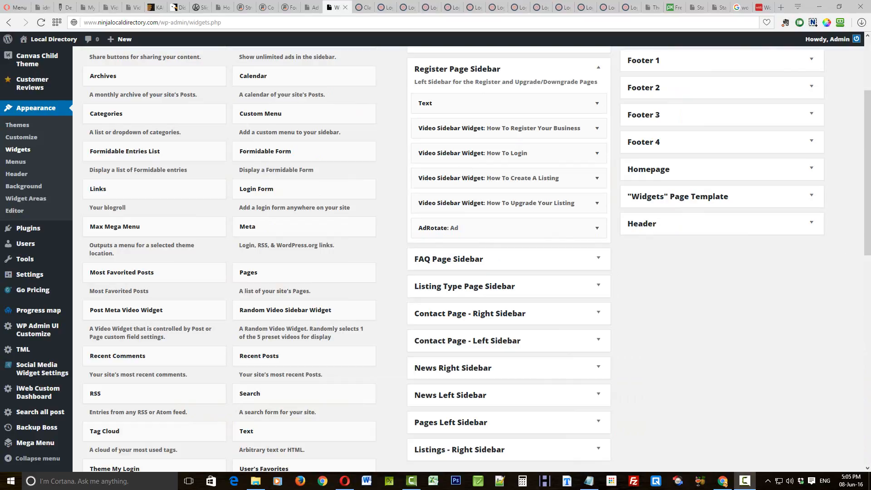
- Switch to the AdRotate settings and view the roles available for managing, adding and editing adverts
left_click(315, 7)
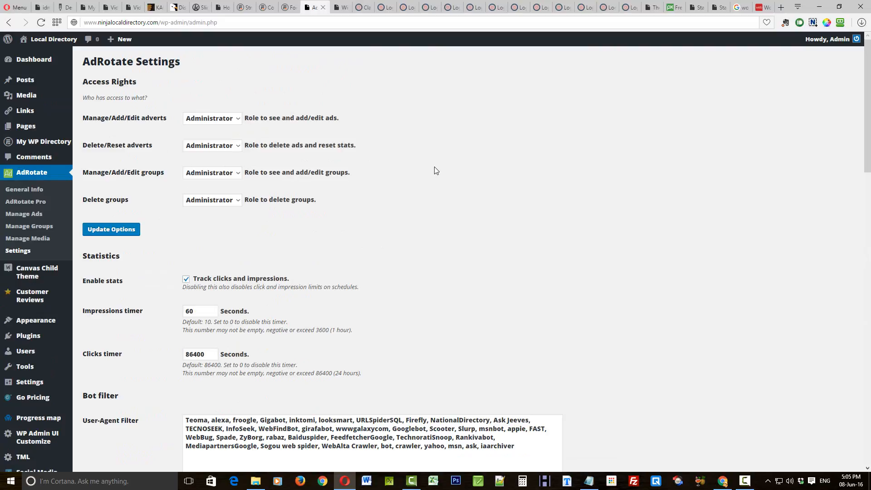
left_click(240, 119)
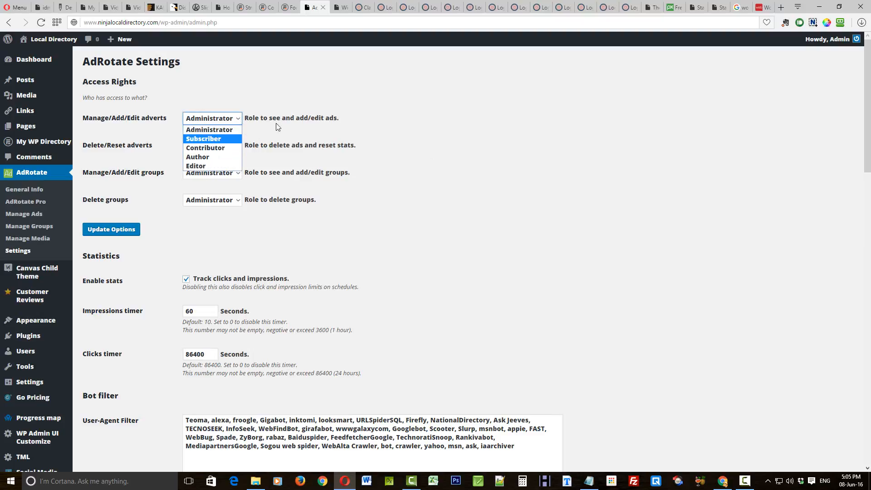
left_click(312, 132)
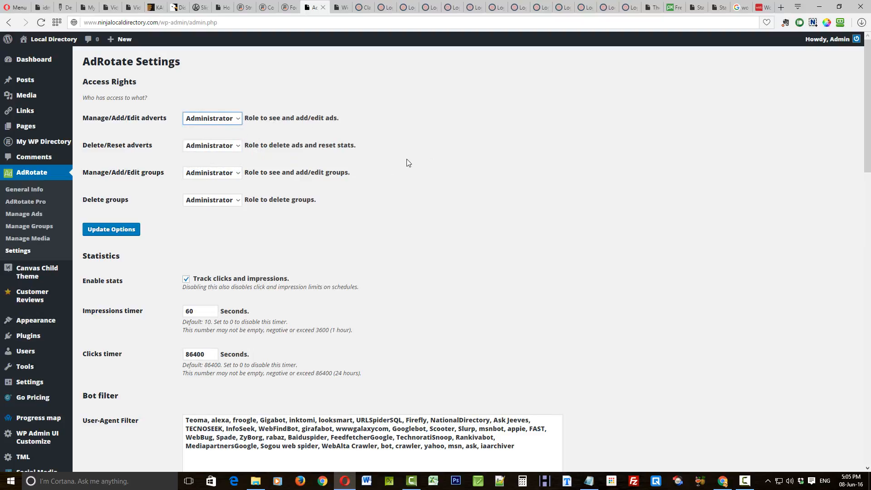
- Examine AdRotate's statistics, bot filter, miscellaneous, Javascript library, maintenance and troubleshooting settings
scroll(620, 253, "down", 2)
scroll(619, 253, "down", 3)
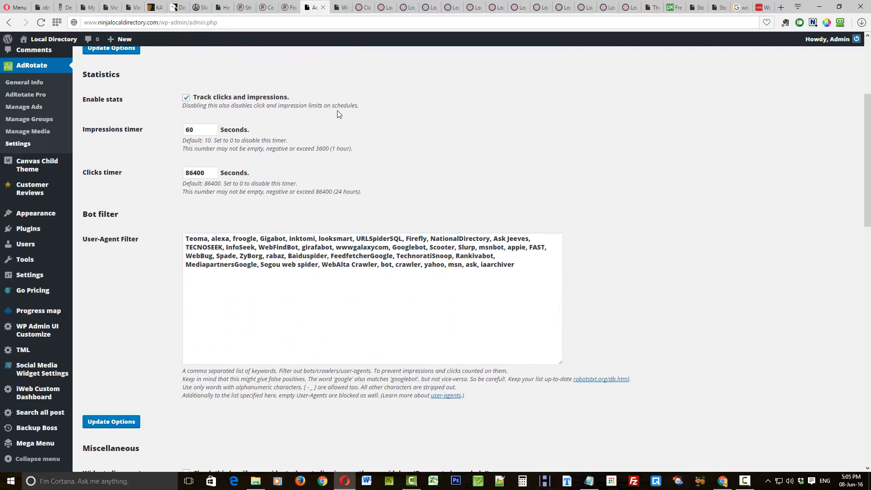
scroll(564, 197, "down", 3)
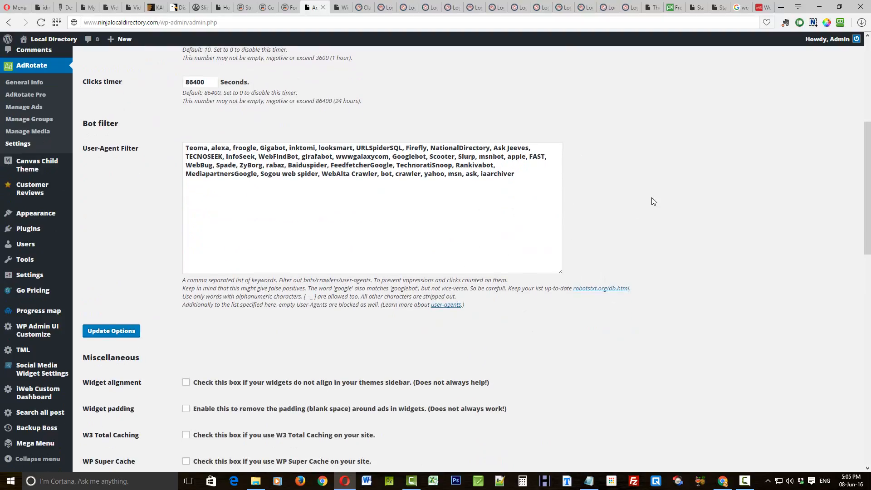
scroll(649, 199, "down", 5)
scroll(615, 199, "down", 1)
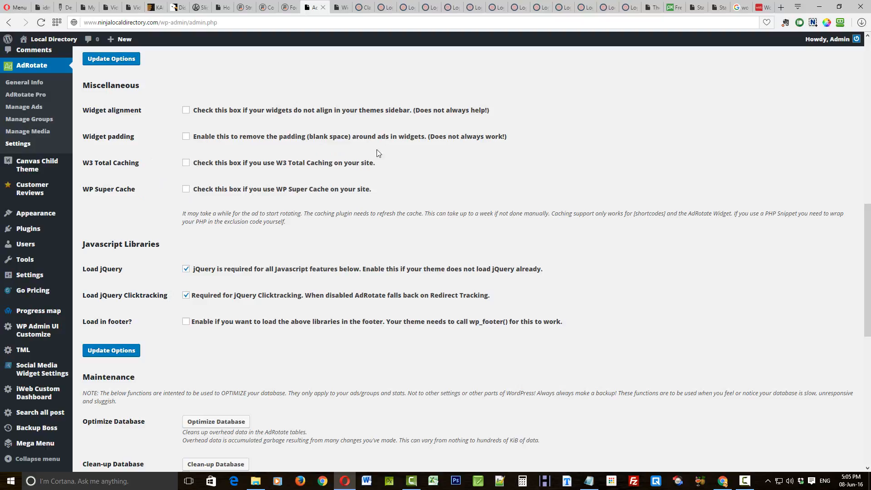
scroll(621, 158, "down", 1)
scroll(621, 162, "down", 3)
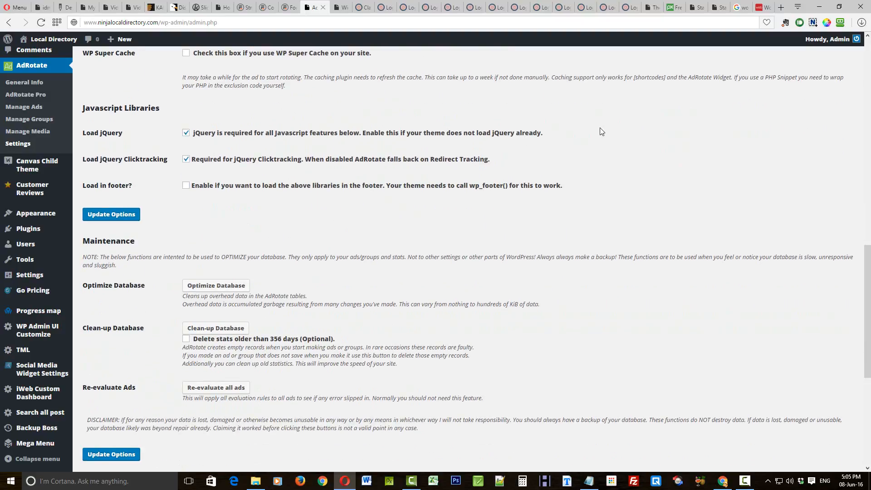
scroll(600, 131, "down", 1)
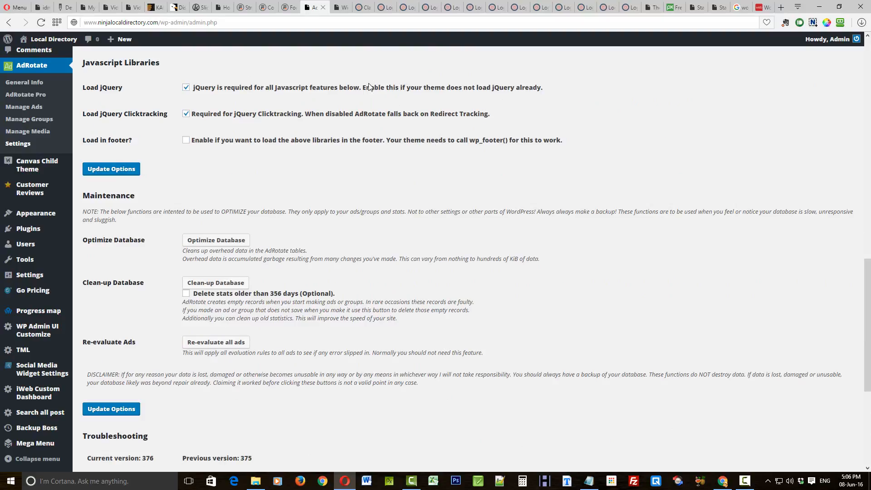
scroll(420, 156, "down", 1)
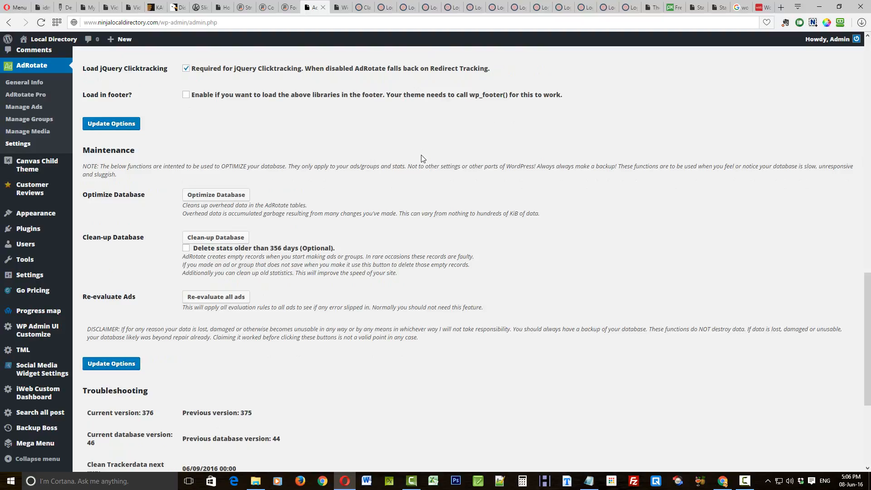
scroll(422, 158, "down", 2)
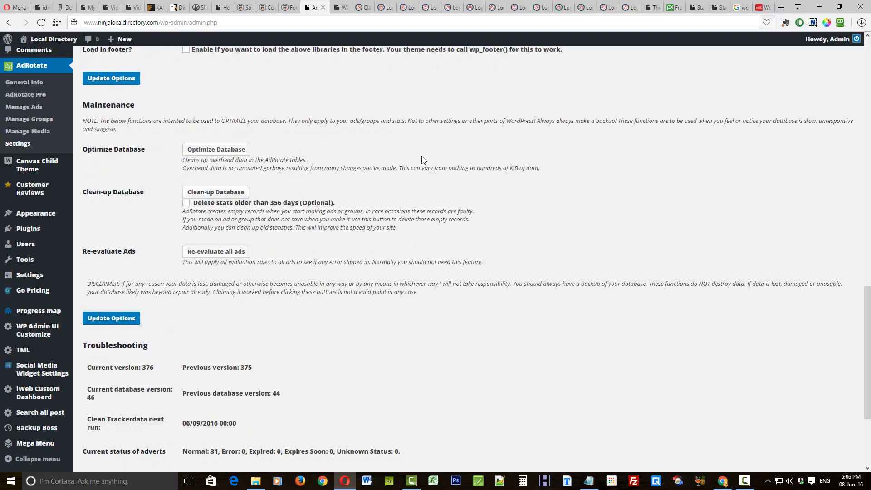
scroll(420, 164, "down", 2)
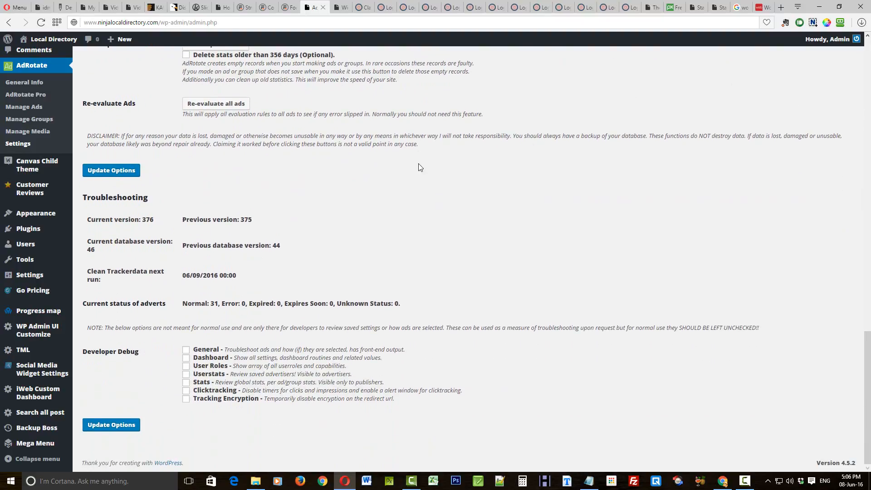
scroll(417, 212, "up", 6)
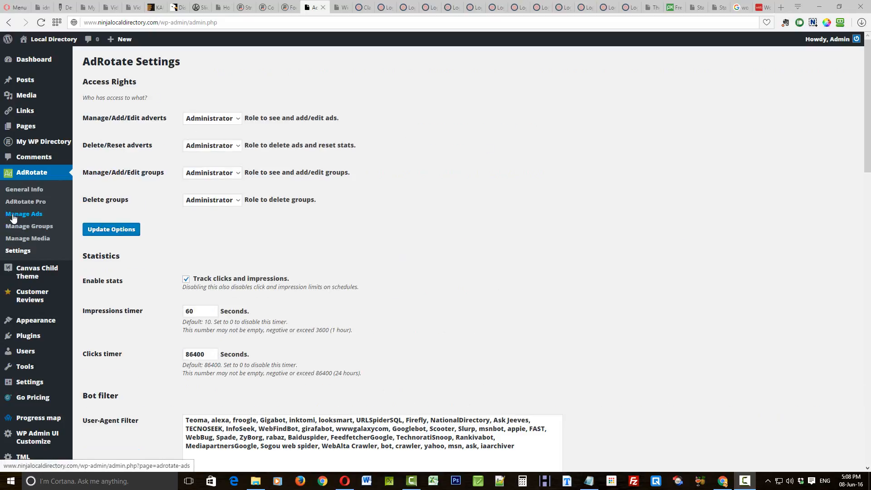
- Open AdRotate's list of ads and review the impressions, clicks and CTR statistics of the active adverts
left_click(13, 216)
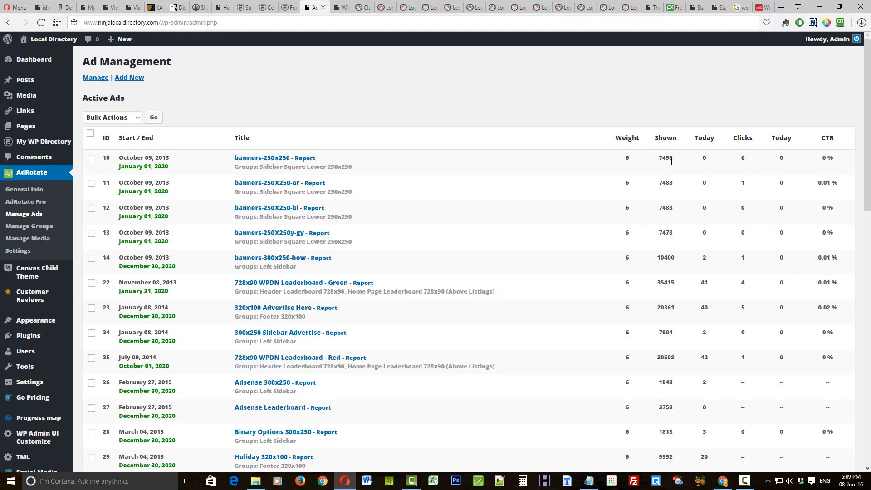
left_click_drag(659, 158, 680, 158)
scroll(600, 266, "down", 4)
scroll(684, 179, "down", 6)
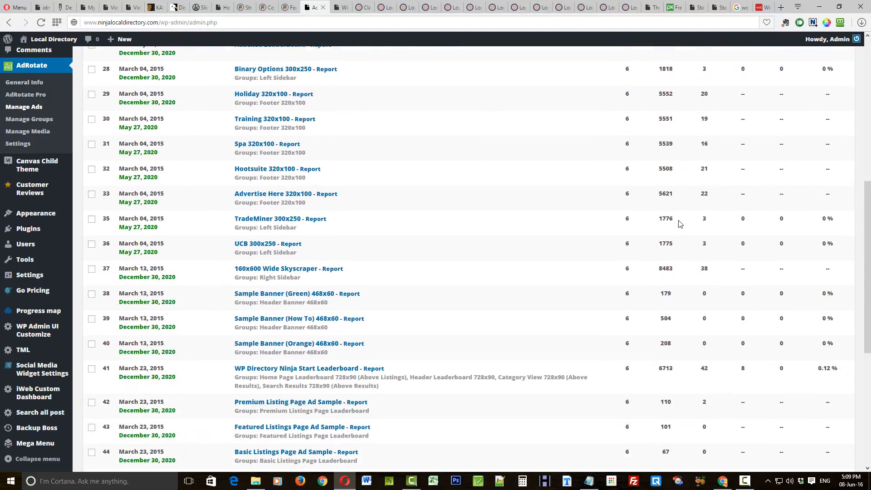
scroll(718, 200, "down", 2)
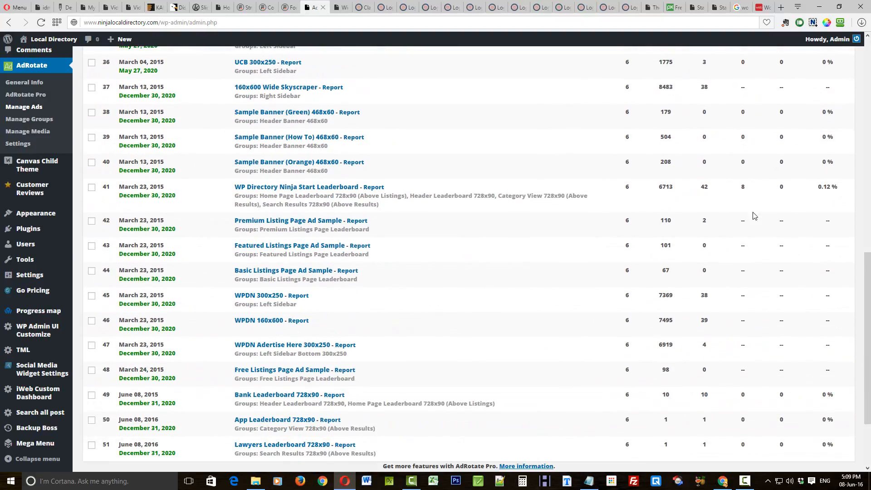
scroll(707, 214, "down", 2)
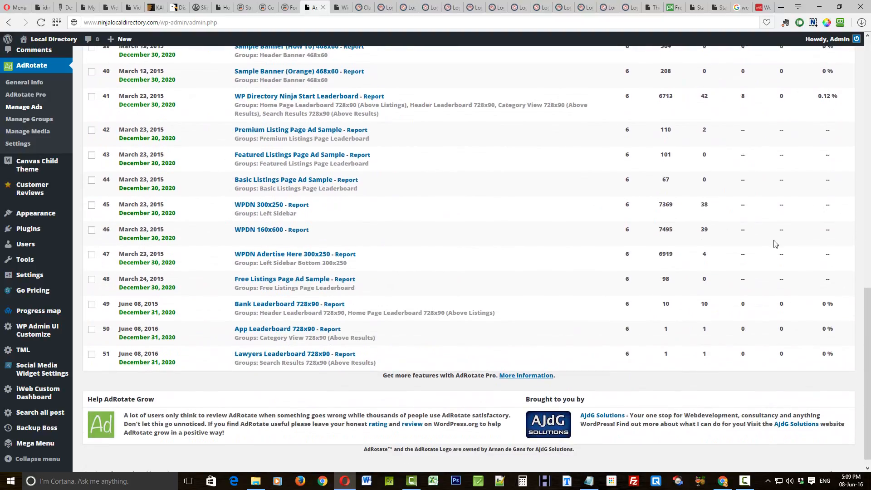
key("F10")
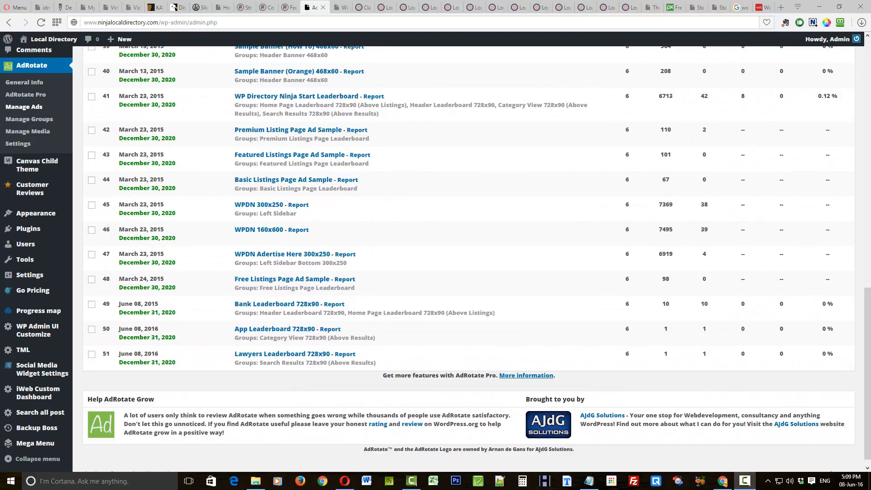